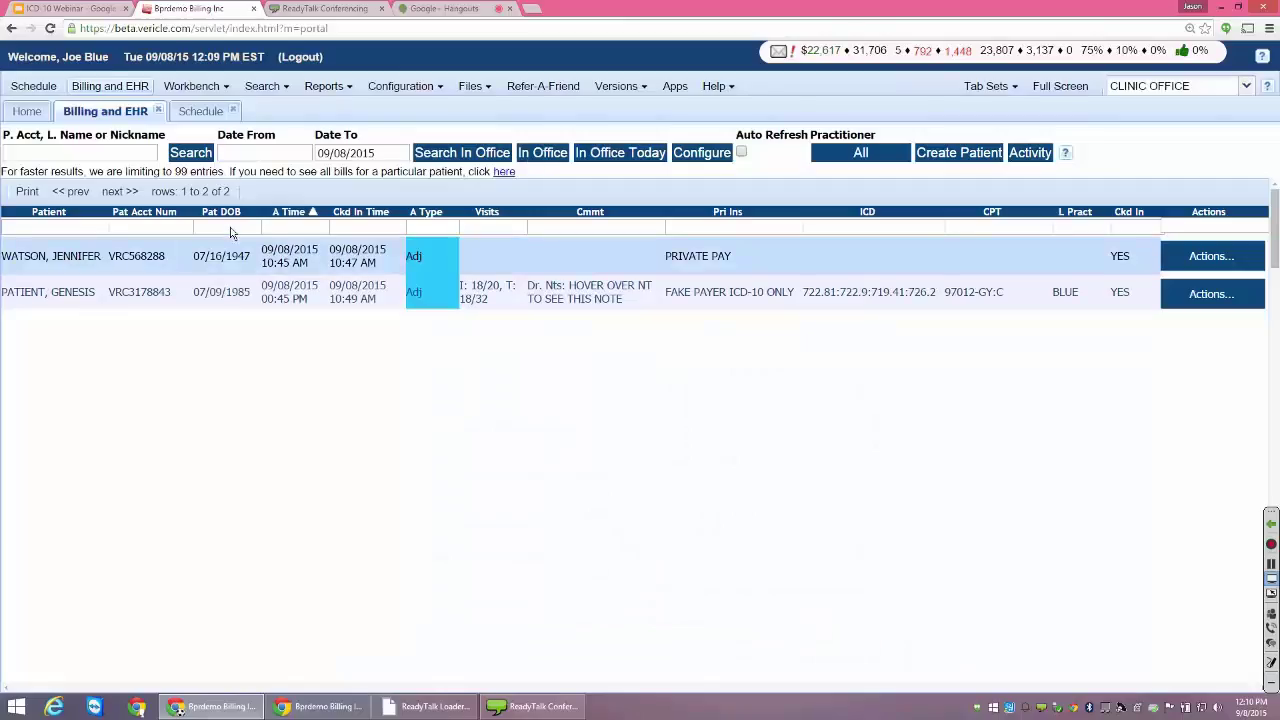
# From the Billing and EHR list, open the visit record of the patient insured by FAKE PAYER ICD-10 ONLY
pyautogui.click(27, 112)
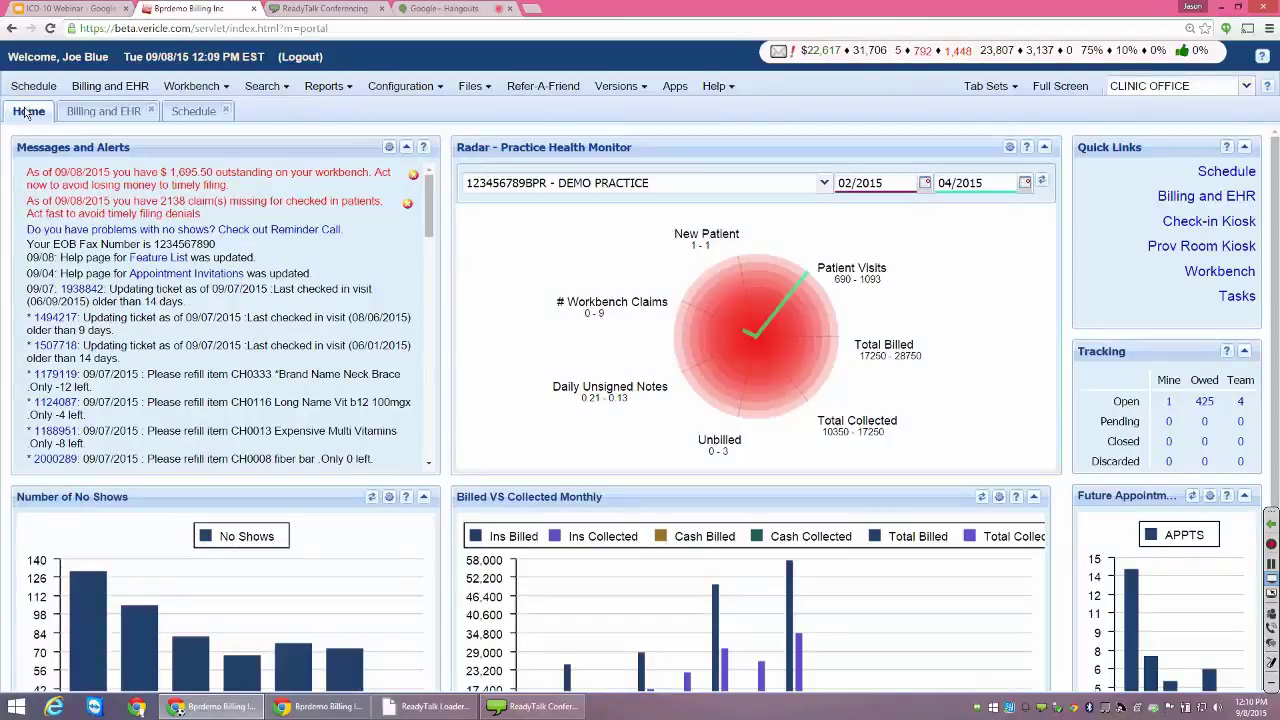
pyautogui.click(100, 111)
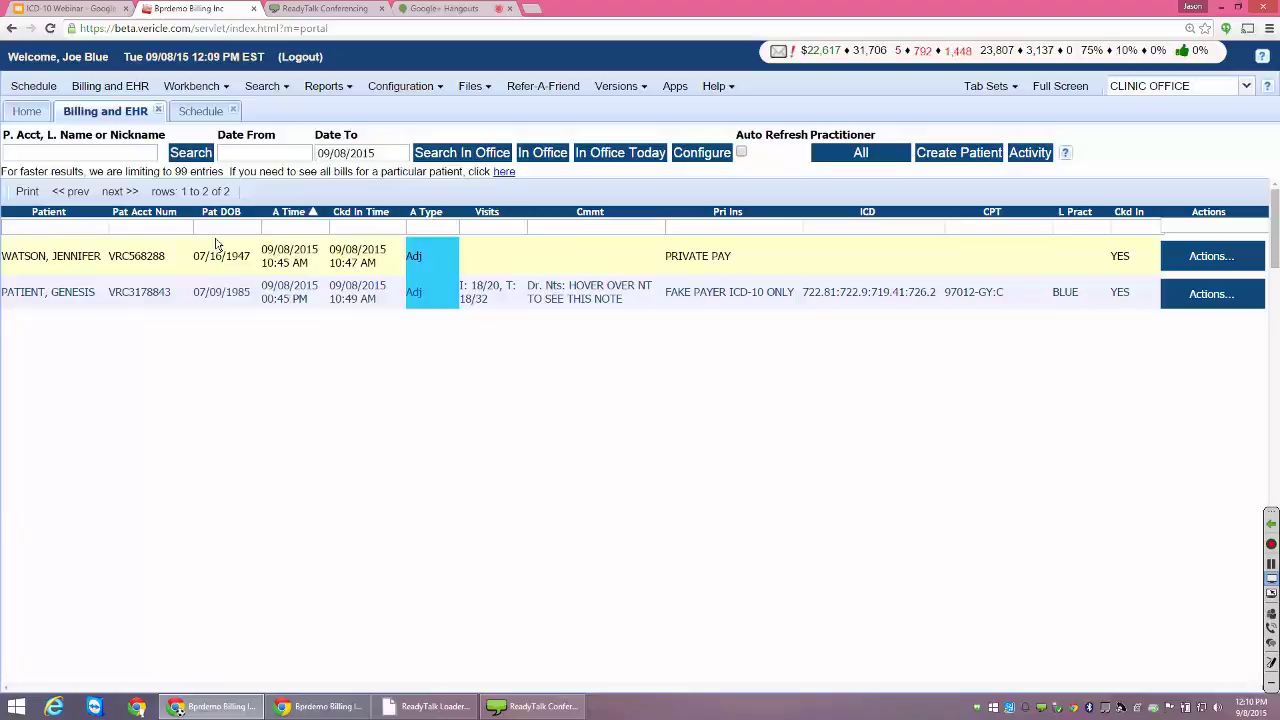
pyautogui.click(217, 248)
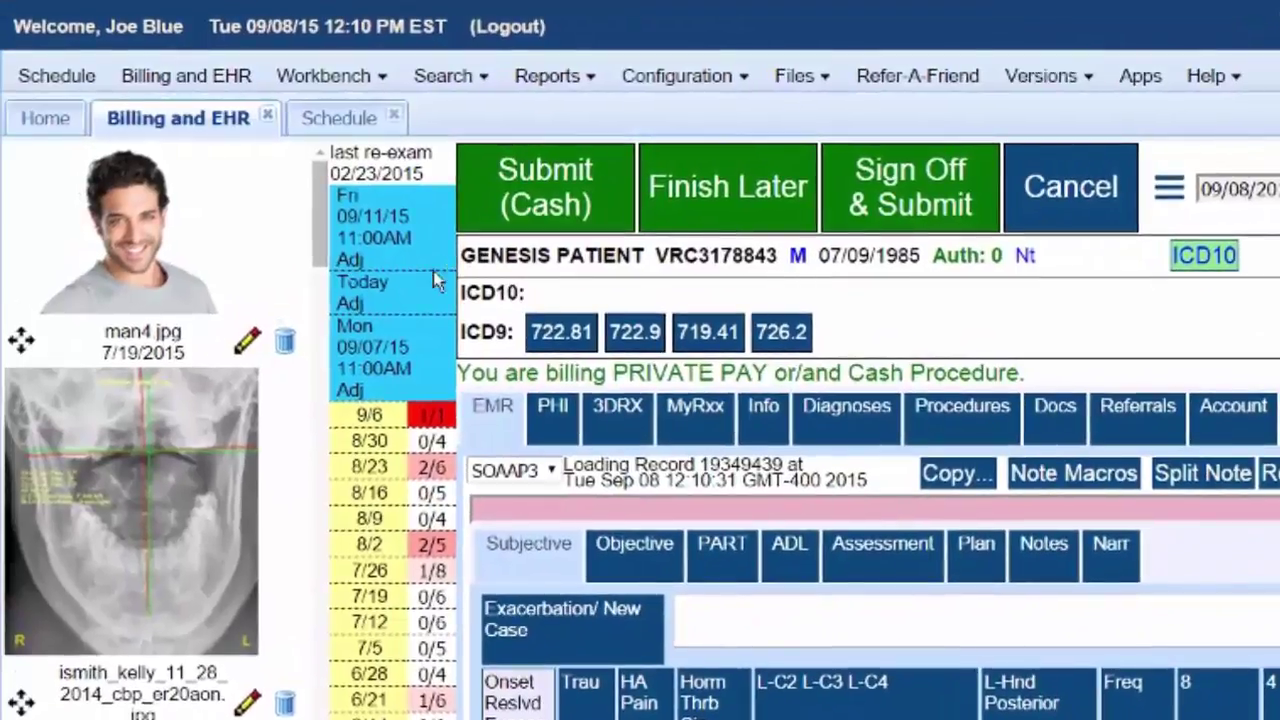
pyautogui.moveTo(456, 280); pyautogui.dragTo(845, 331)
pyautogui.click(845, 331)
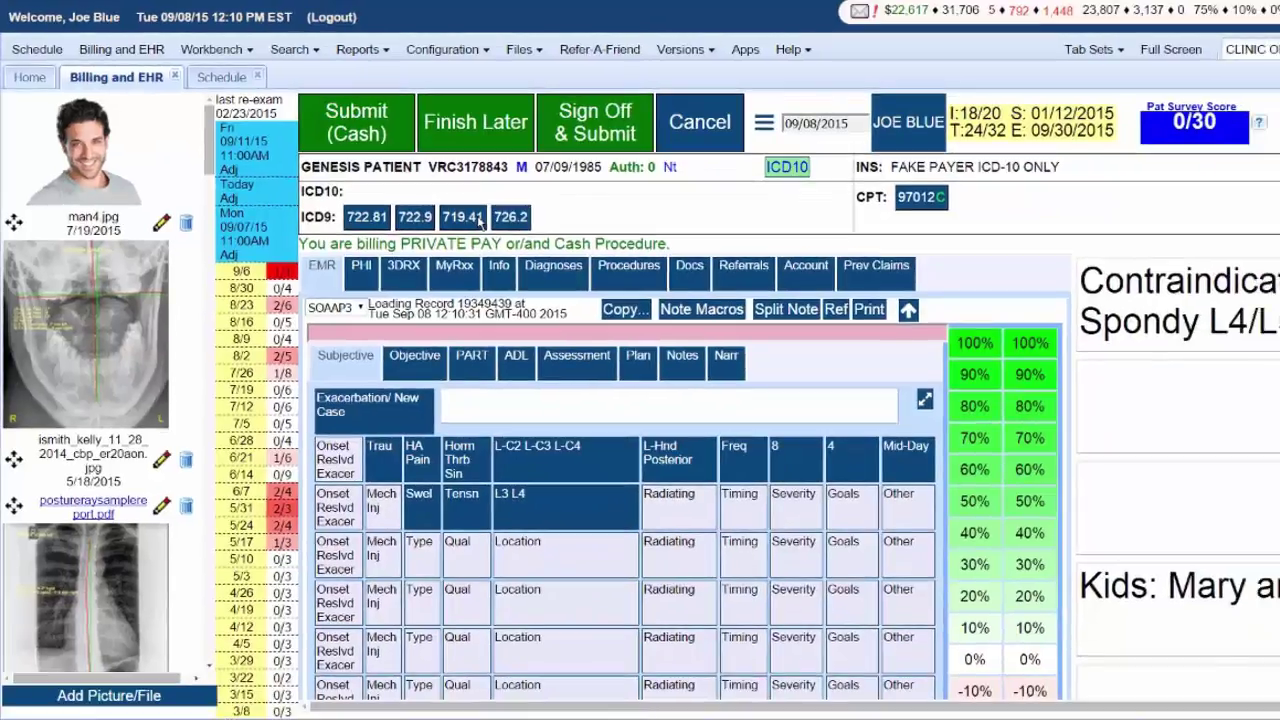
# In the visit note's Assessment section, add Cervicalgia (723.1) from the Cervical(1) group to the first empty diagnosis field
pyautogui.click(565, 358)
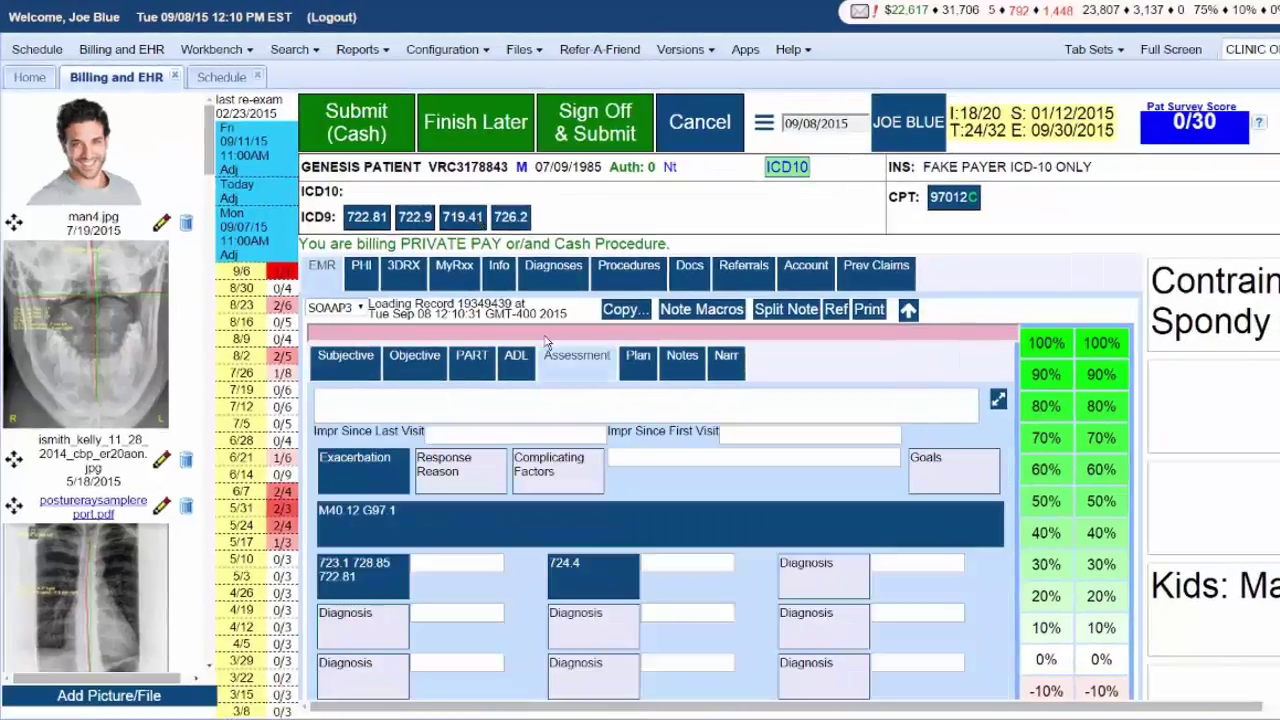
pyautogui.scroll(-1, 649, 549)
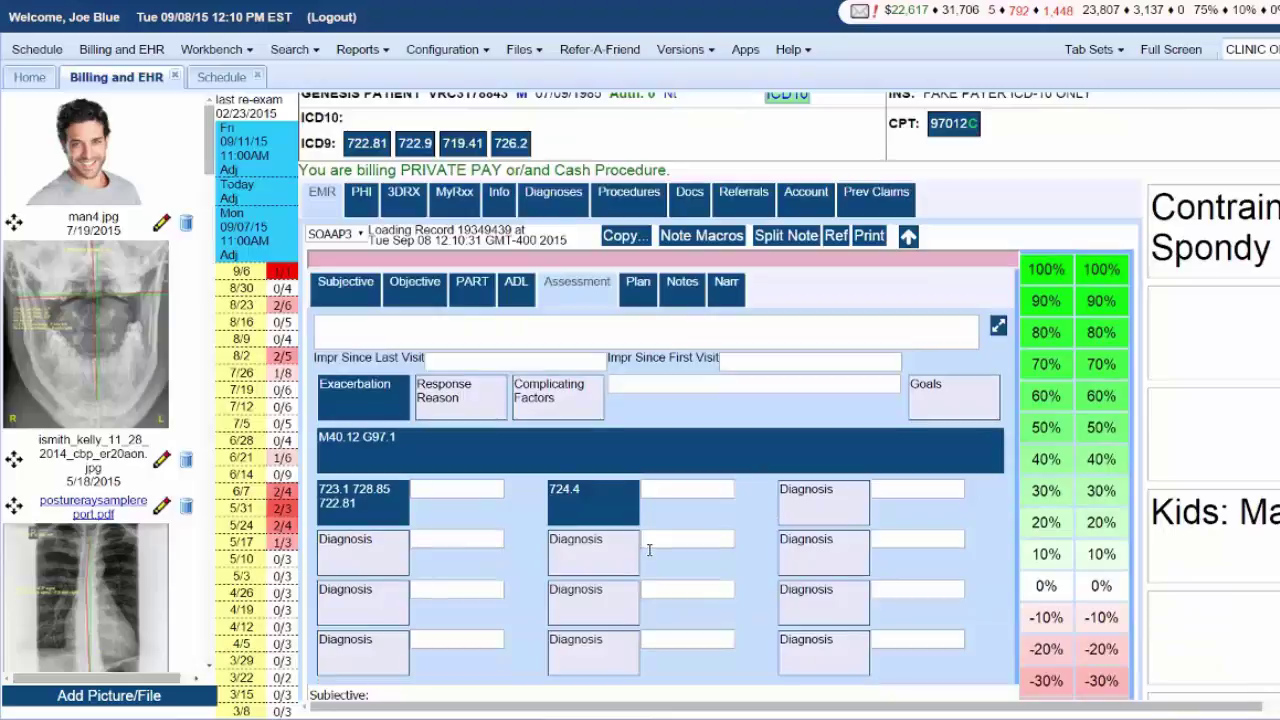
pyautogui.click(343, 526)
pyautogui.click(140, 338)
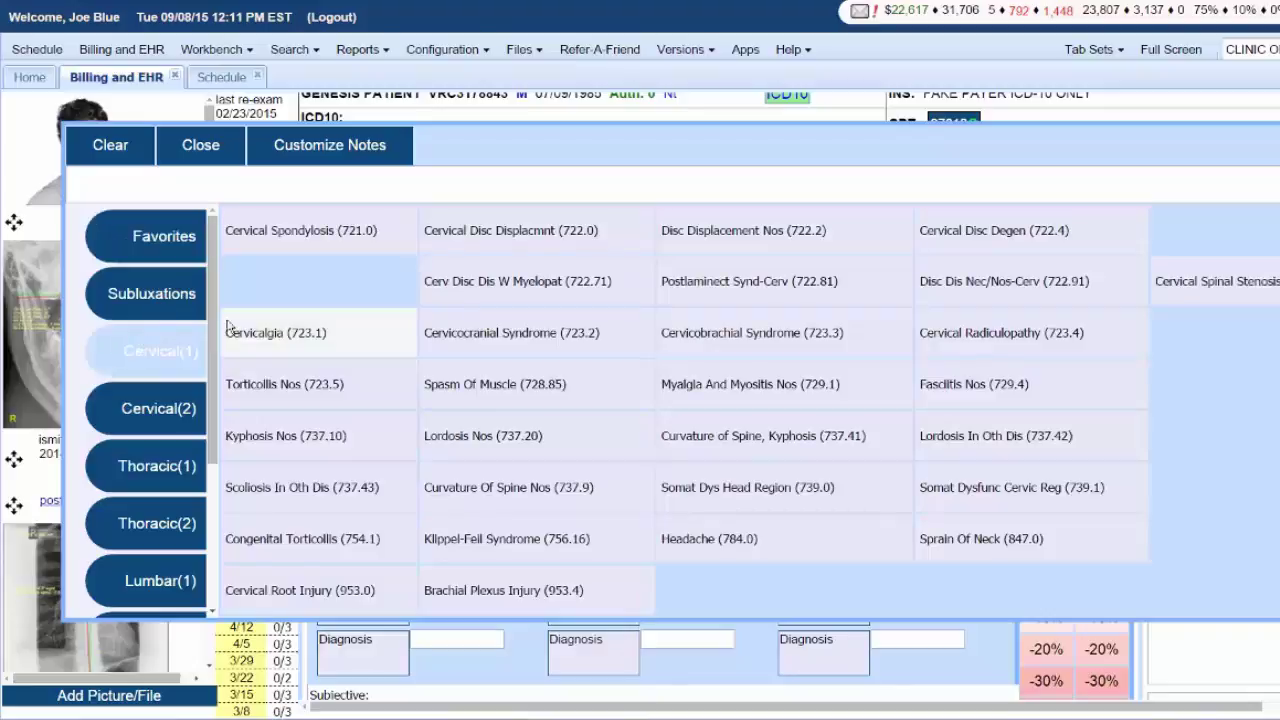
pyautogui.click(292, 326)
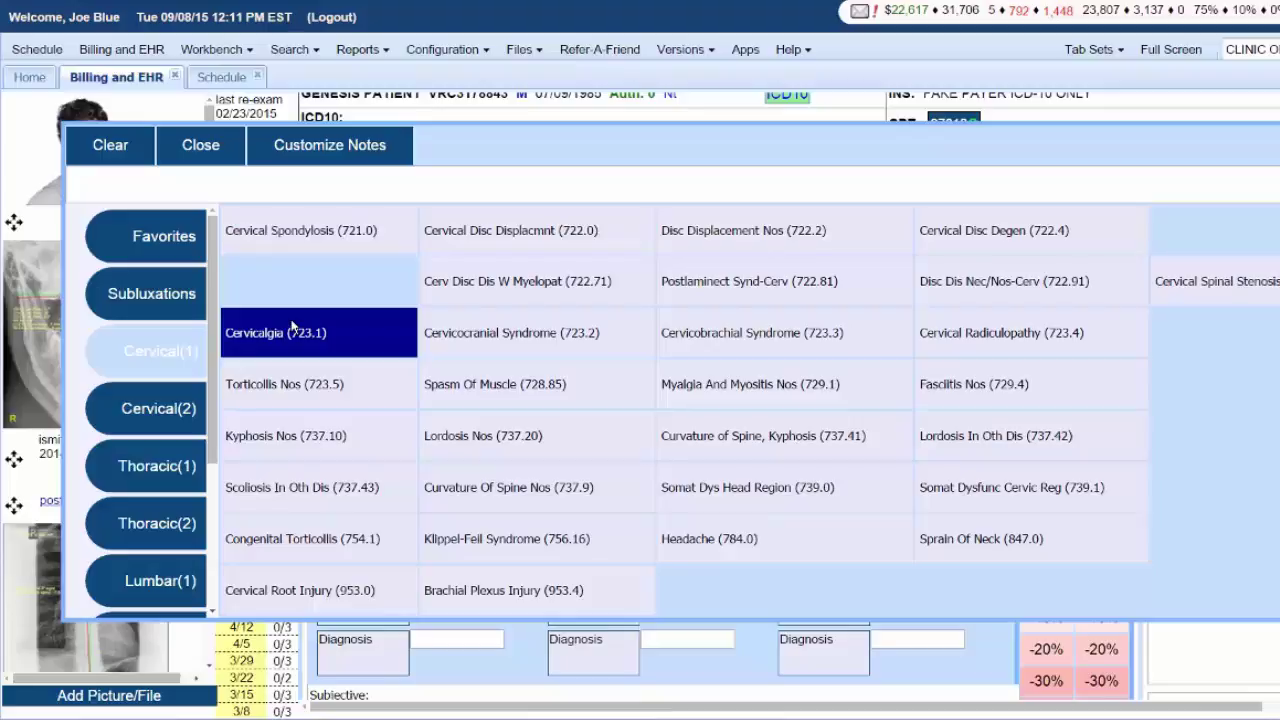
pyautogui.click(210, 147)
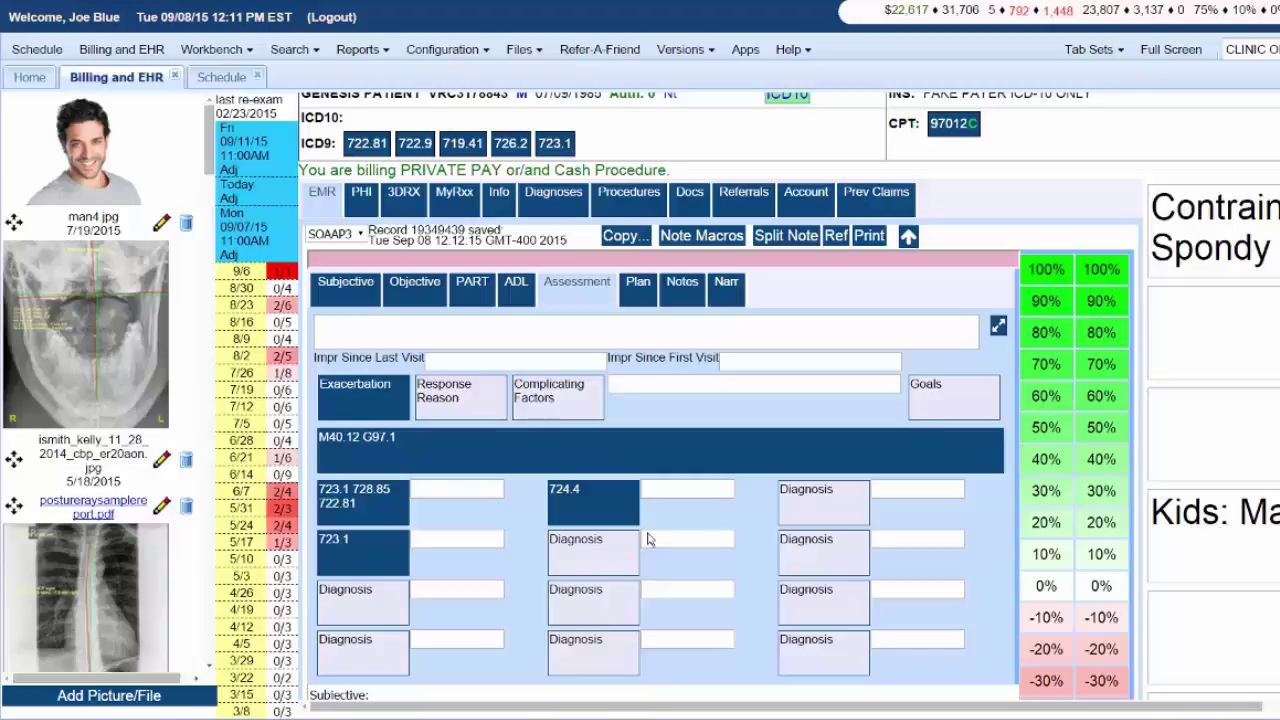
# Look at the ICD10 code lookup for the assessment and the list of available software versions
pyautogui.click(579, 425)
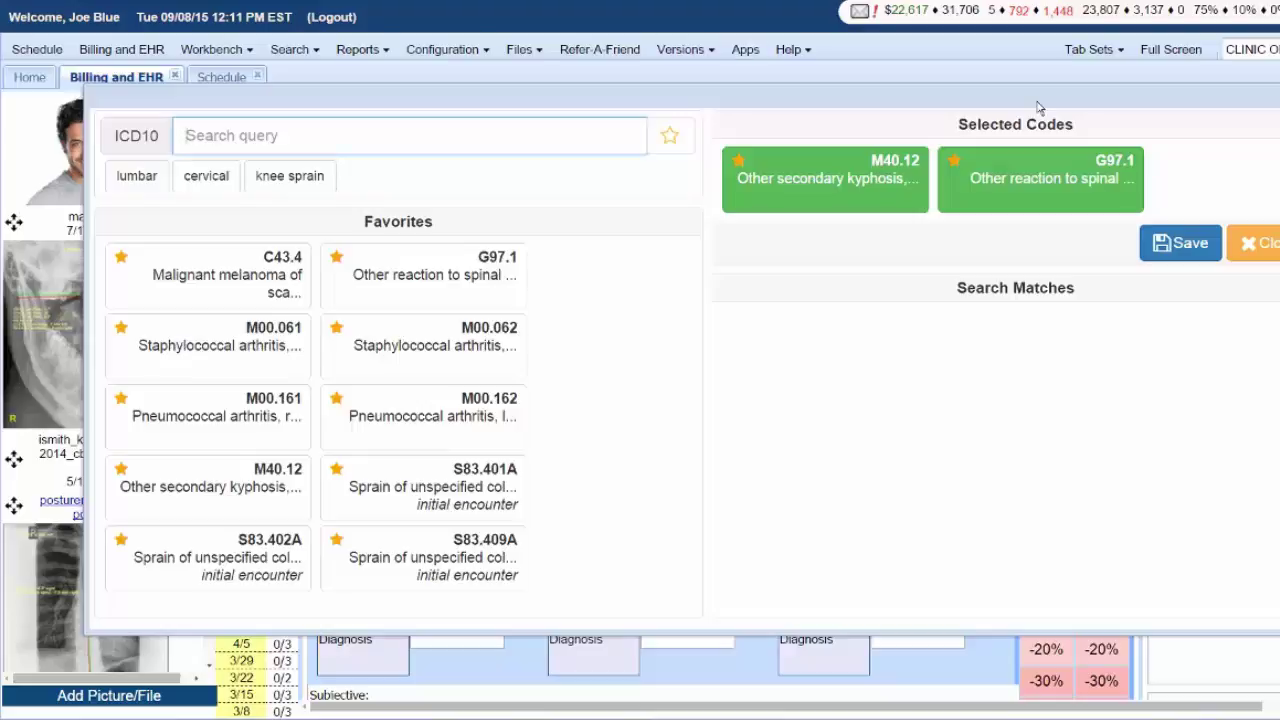
pyautogui.click(1241, 98)
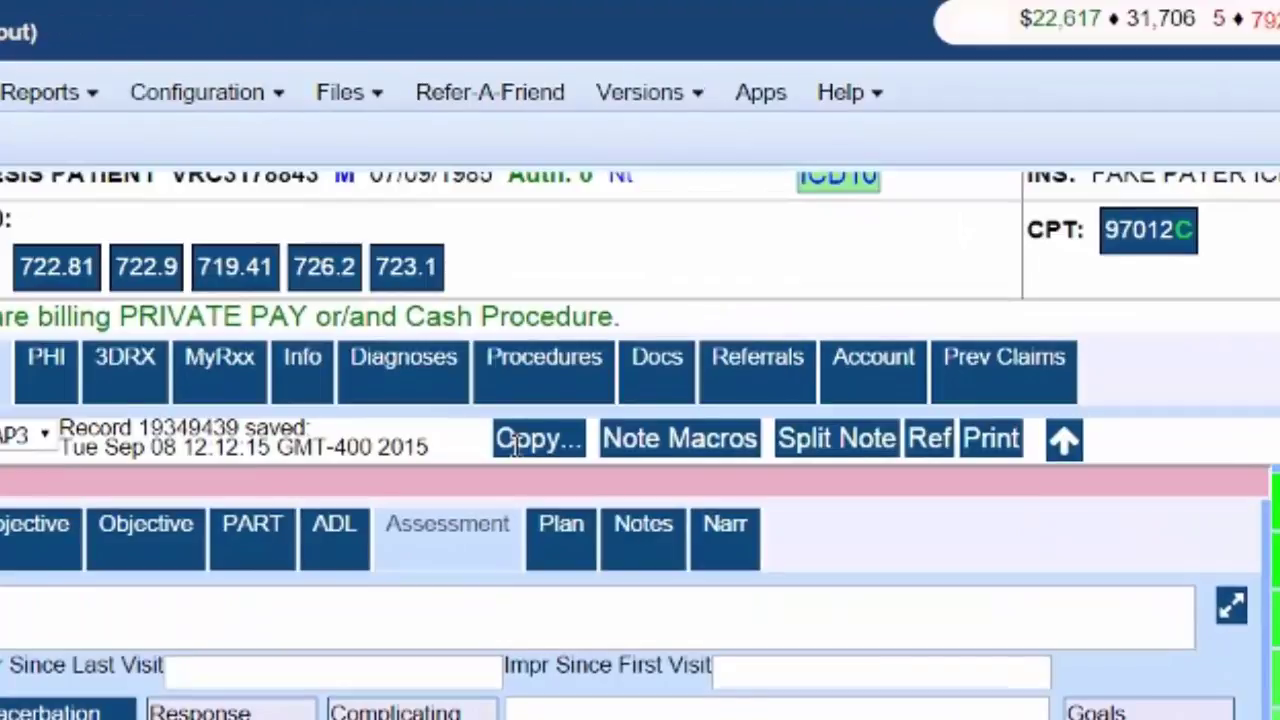
pyautogui.click(592, 88)
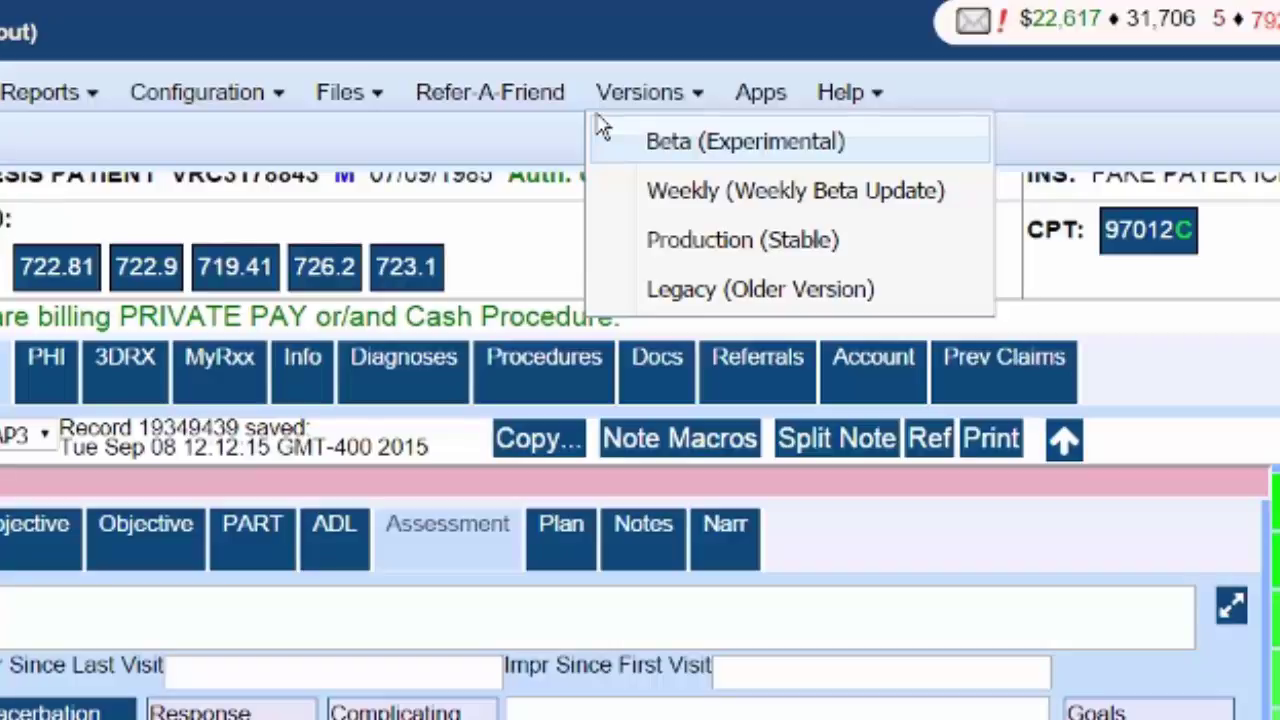
pyautogui.press('Down')
pyautogui.press('Down')
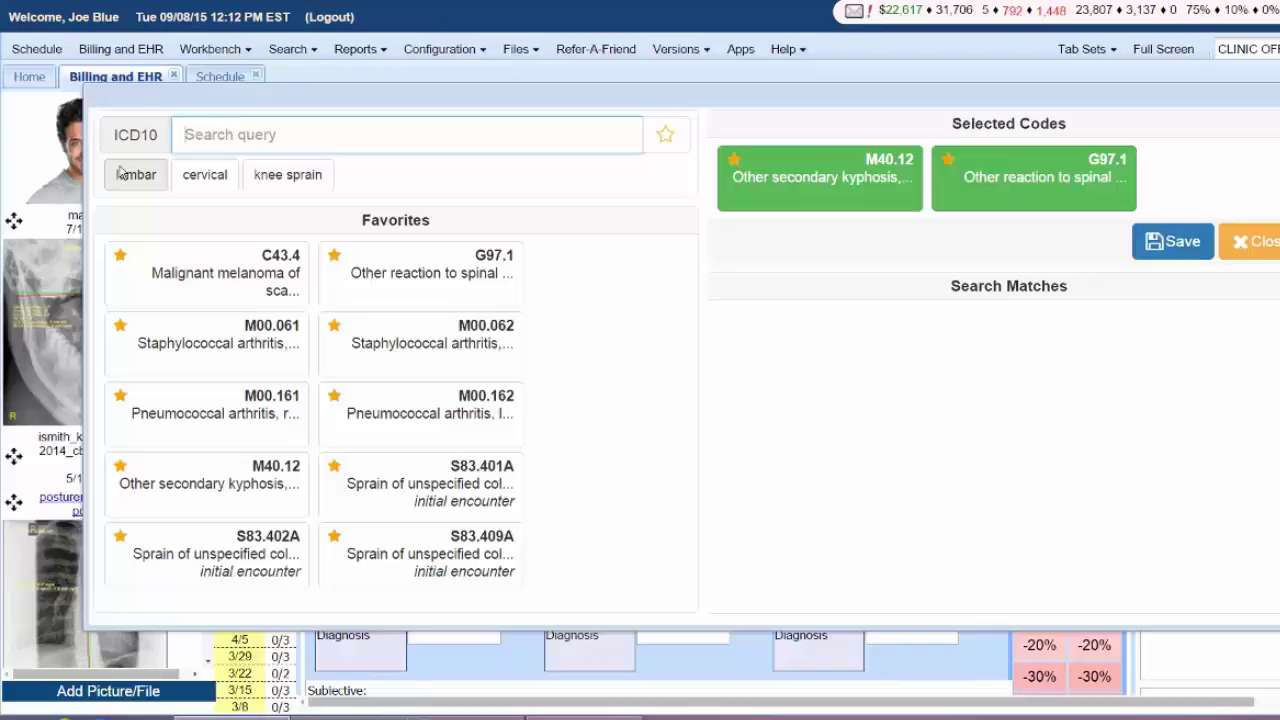
# Search the ICD10 codes for "Thoracic" and save that query as a favorite
pyautogui.press('Tab')
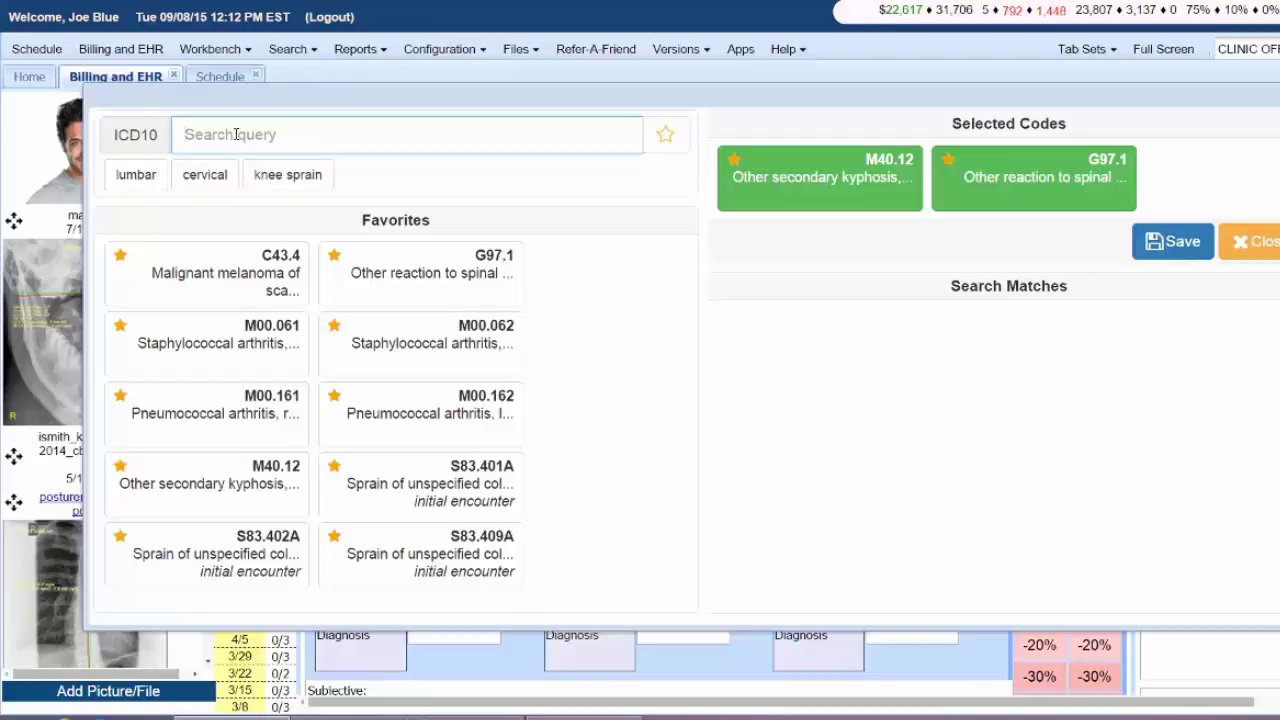
pyautogui.click(235, 134)
pyautogui.write('Thoracic')
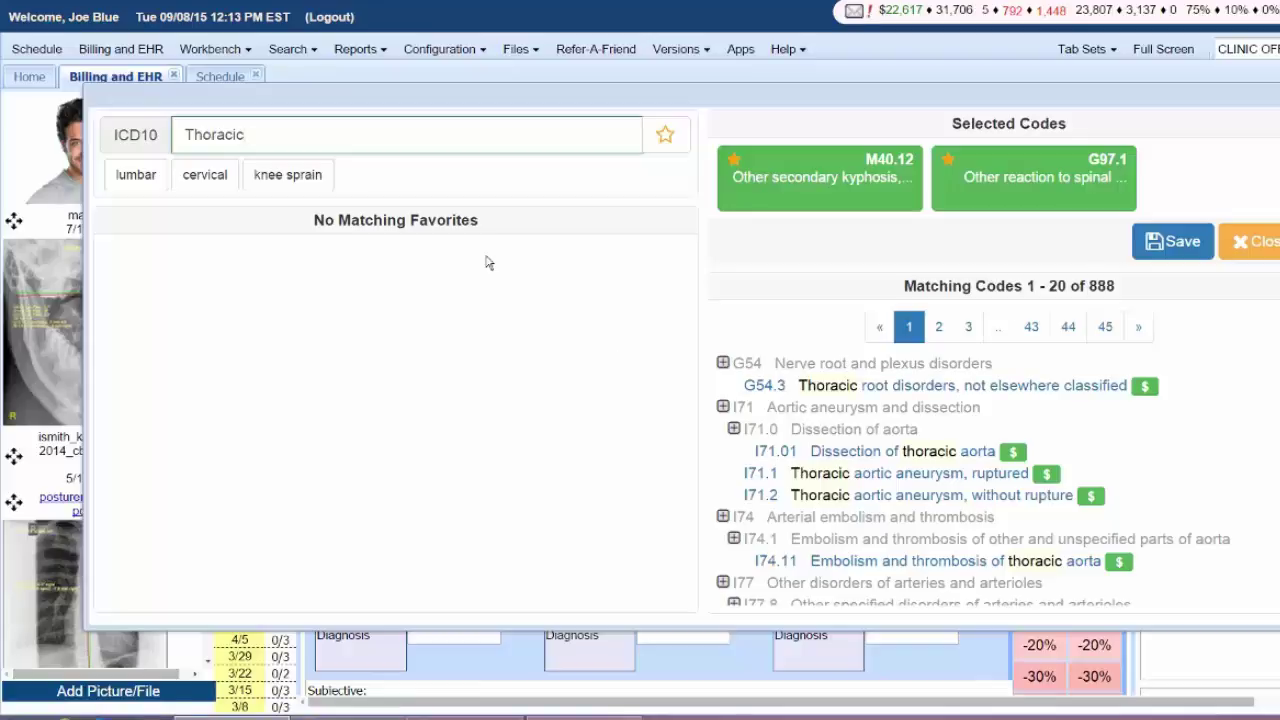
pyautogui.click(584, 128)
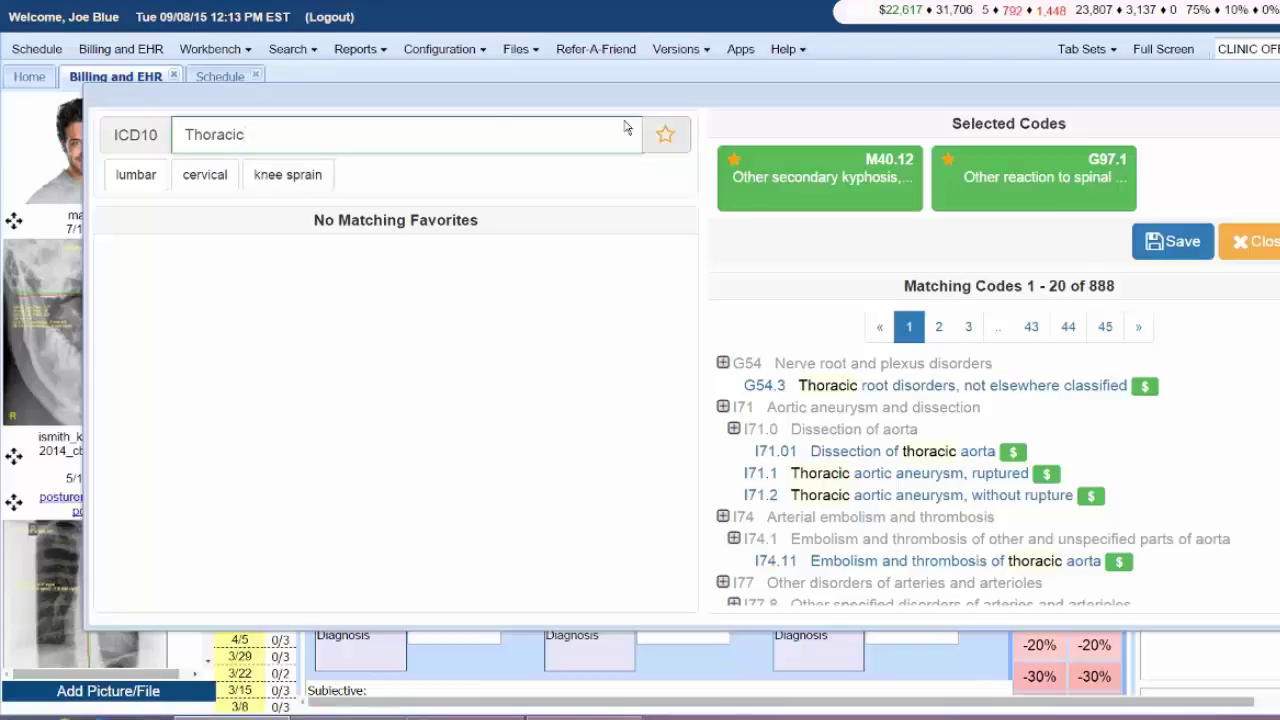
pyautogui.click(665, 134)
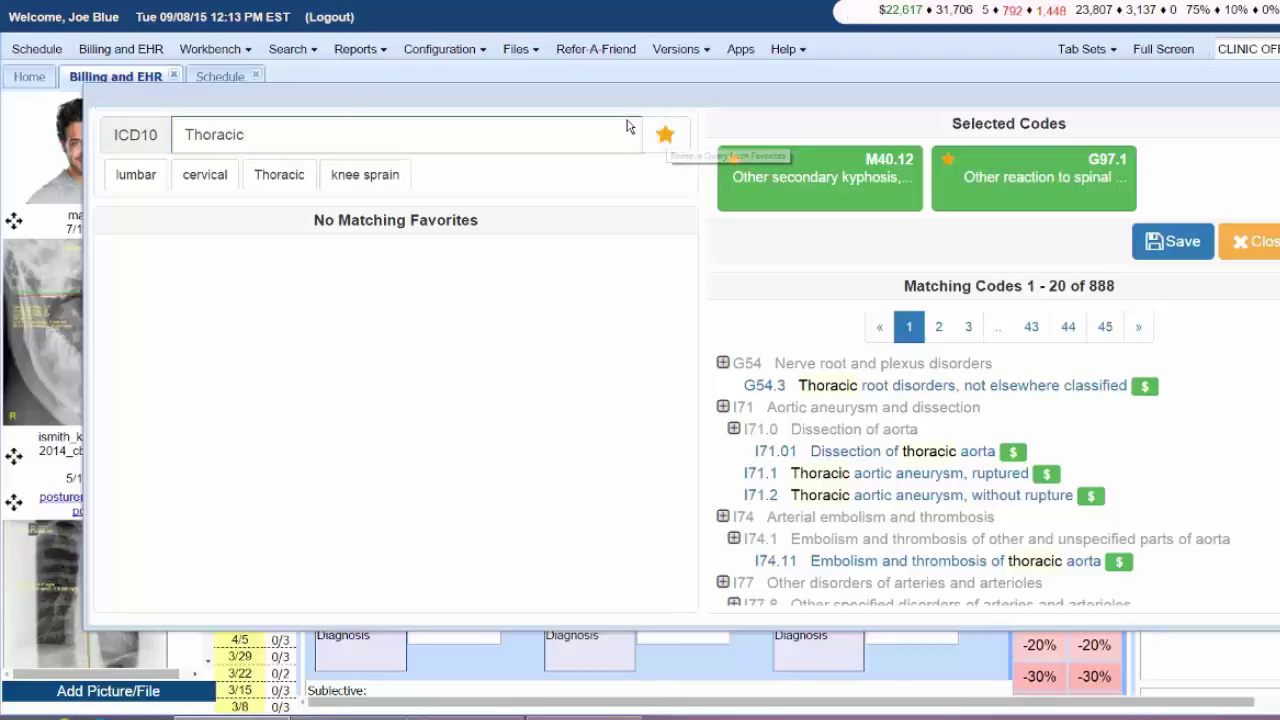
pyautogui.click(289, 175)
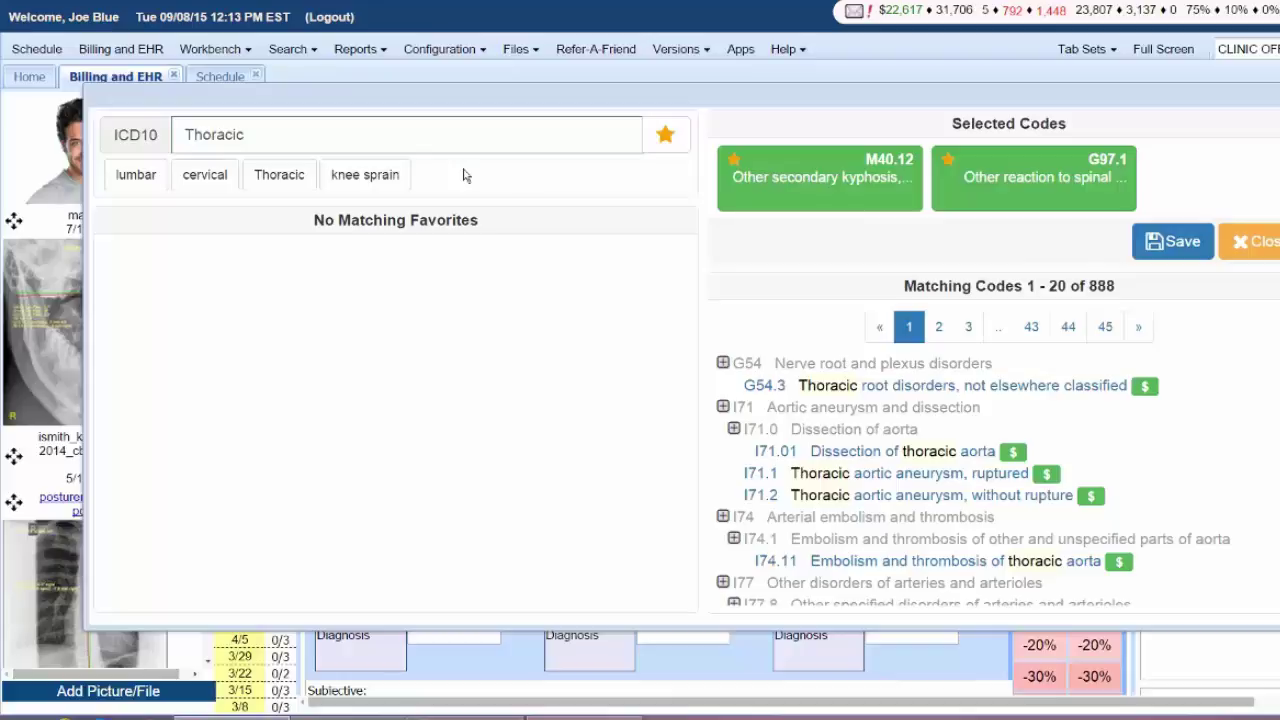
# Run the saved lumbar query and view the details of code G97.1
pyautogui.click(164, 169)
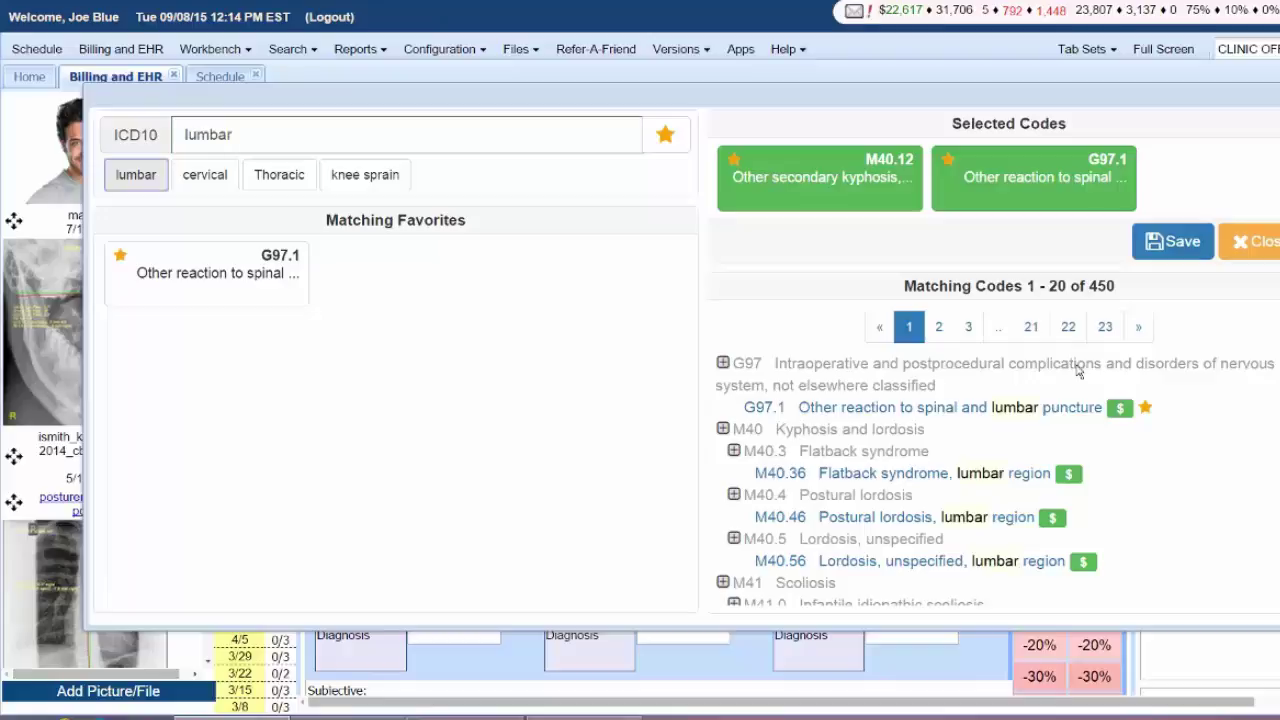
pyautogui.click(875, 407)
pyautogui.click(1227, 206)
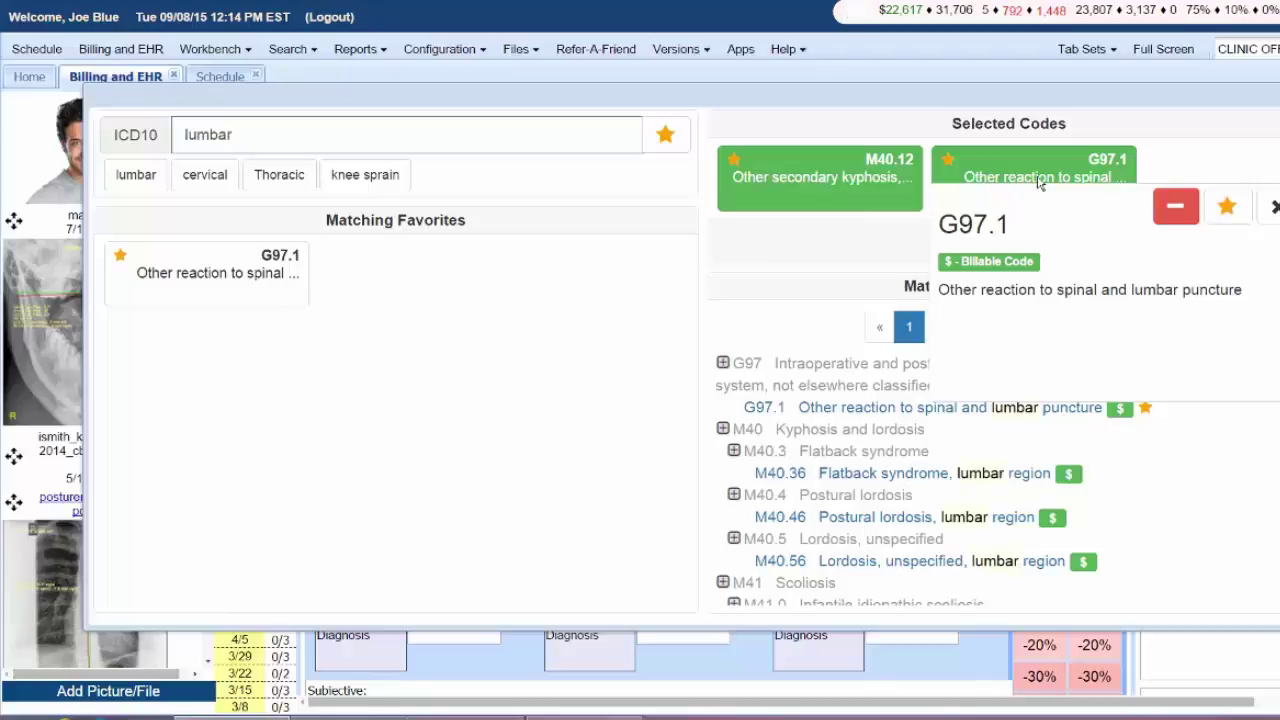
pyautogui.moveTo(1100, 252)
pyautogui.mouseDown()
pyautogui.moveTo(1020, 225)
pyautogui.moveTo(1125, 250)
pyautogui.mouseUp()
pyautogui.click(1125, 265)
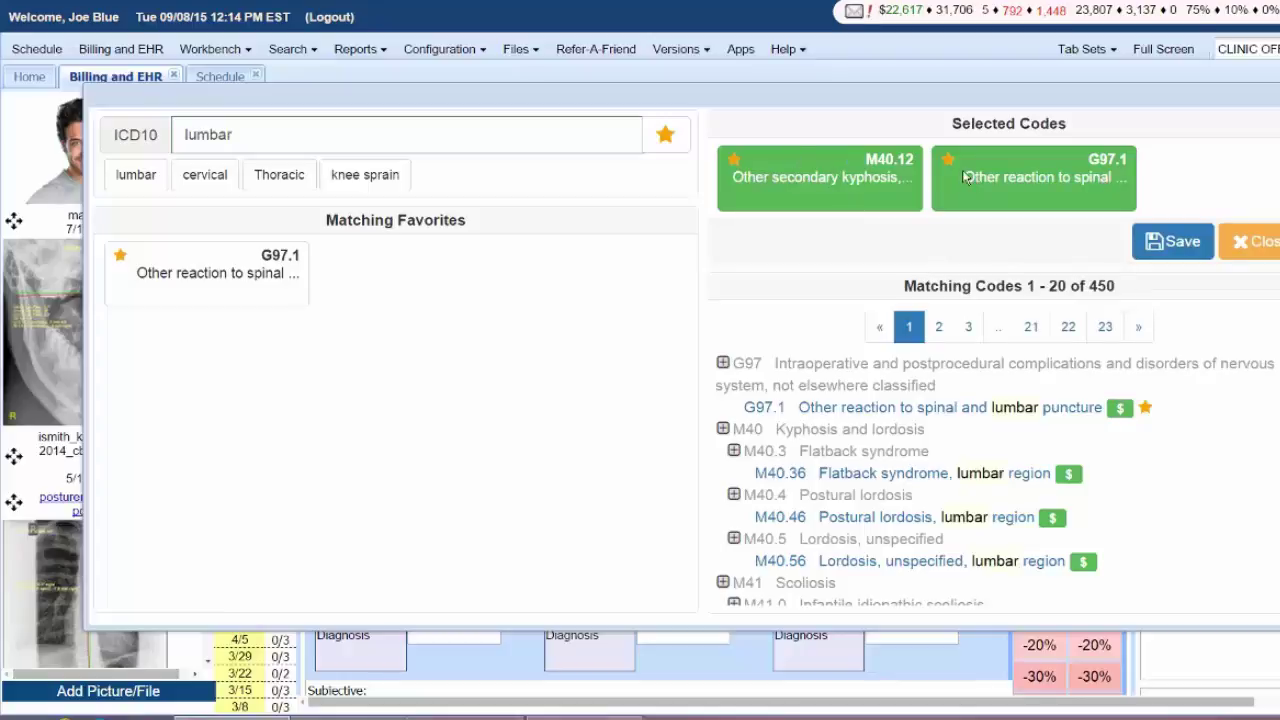
# Remove G97.1 from the selected ICD10 codes and add it back from the lumbar matches
pyautogui.click(975, 408)
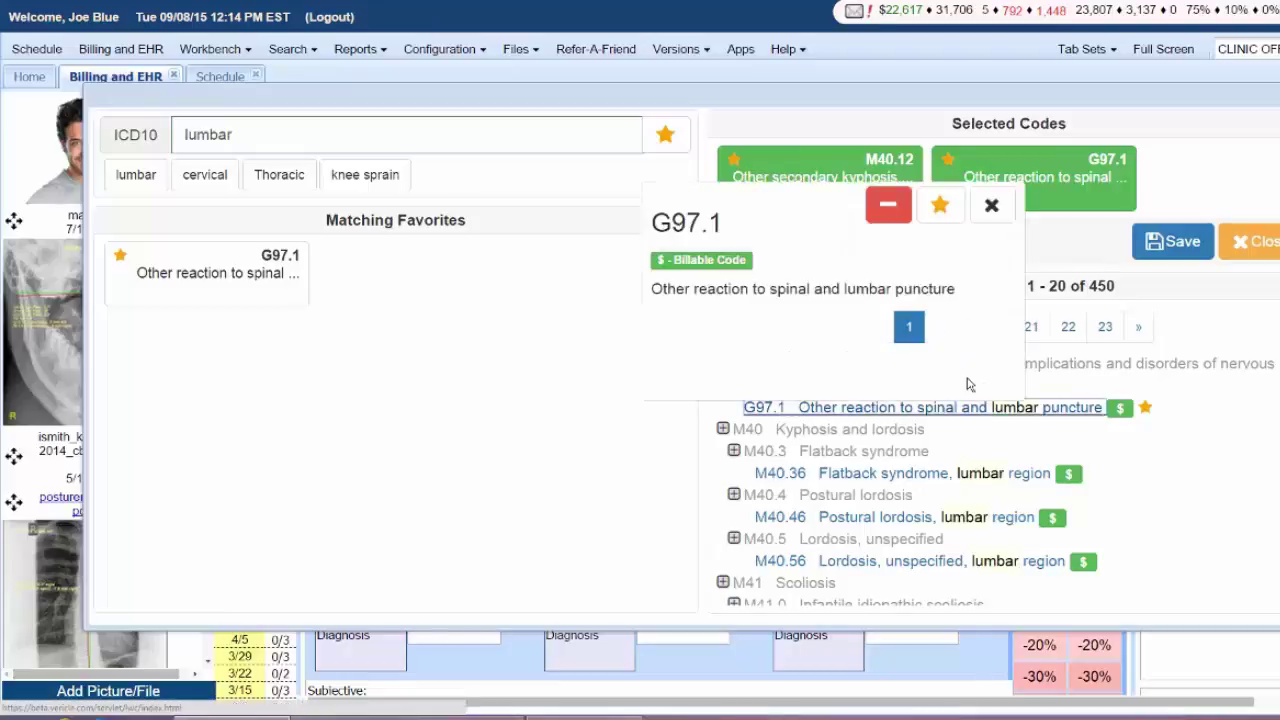
pyautogui.click(888, 205)
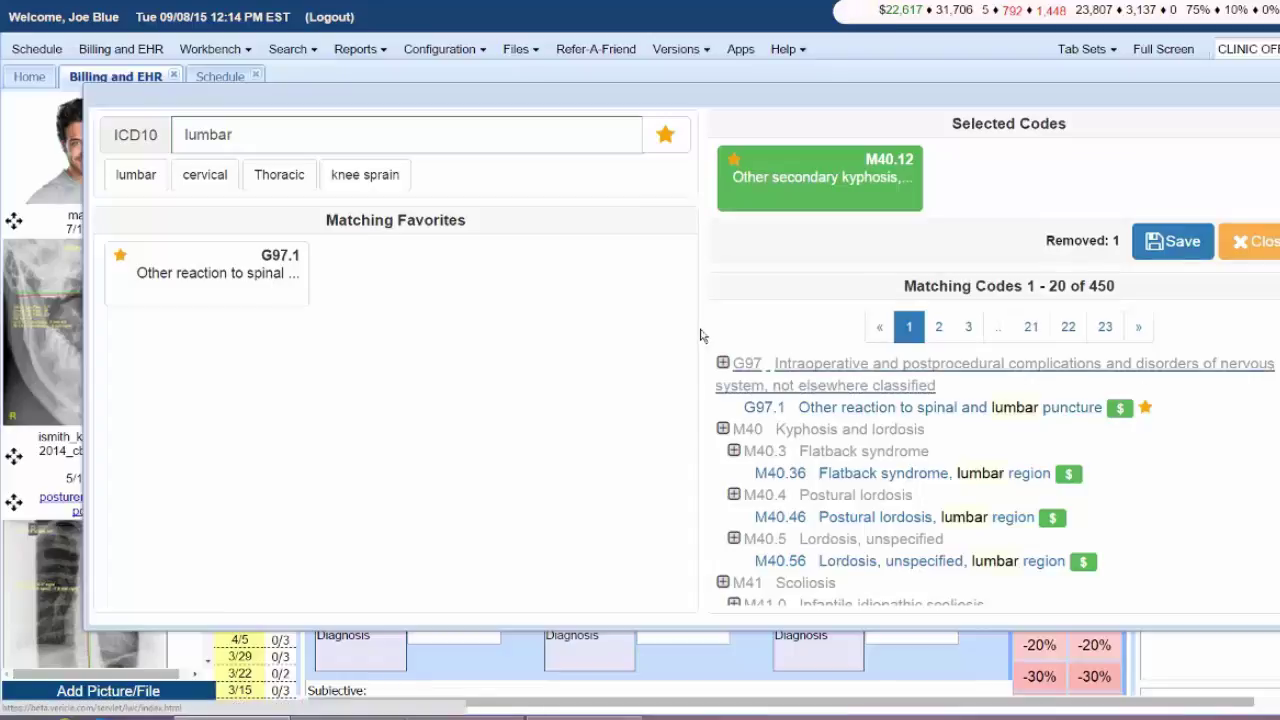
pyautogui.click(815, 407)
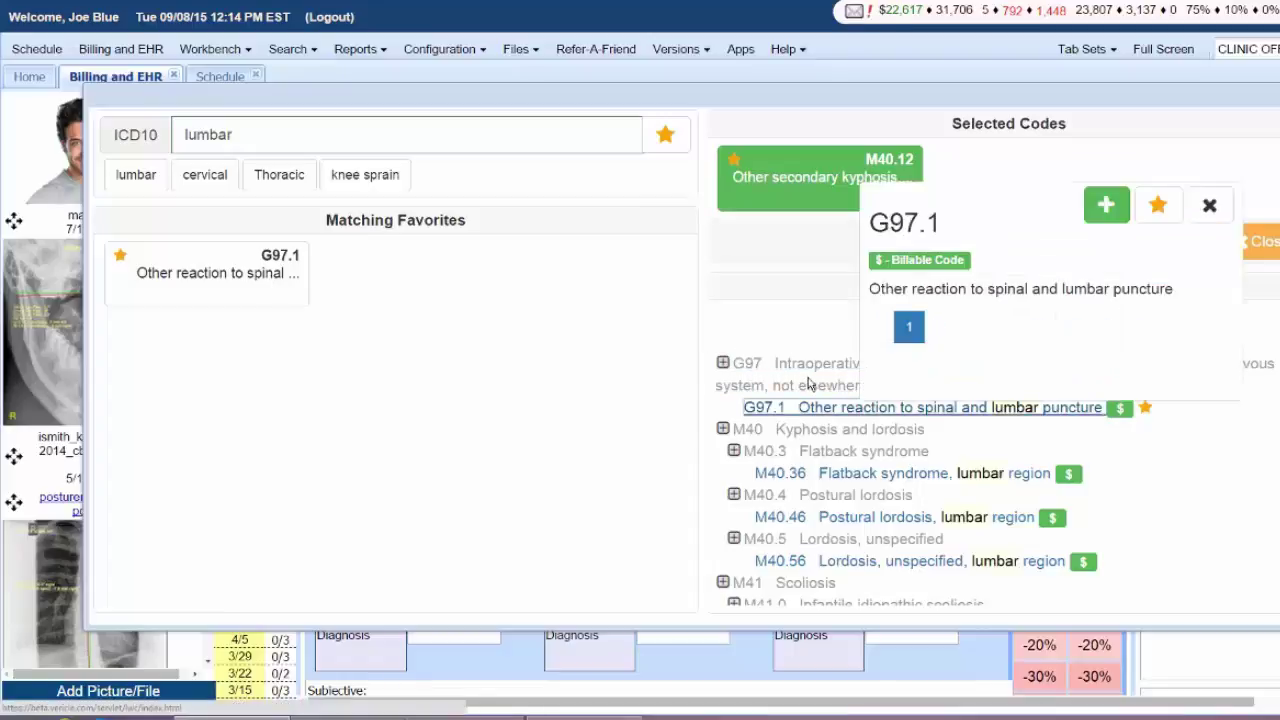
pyautogui.click(1106, 205)
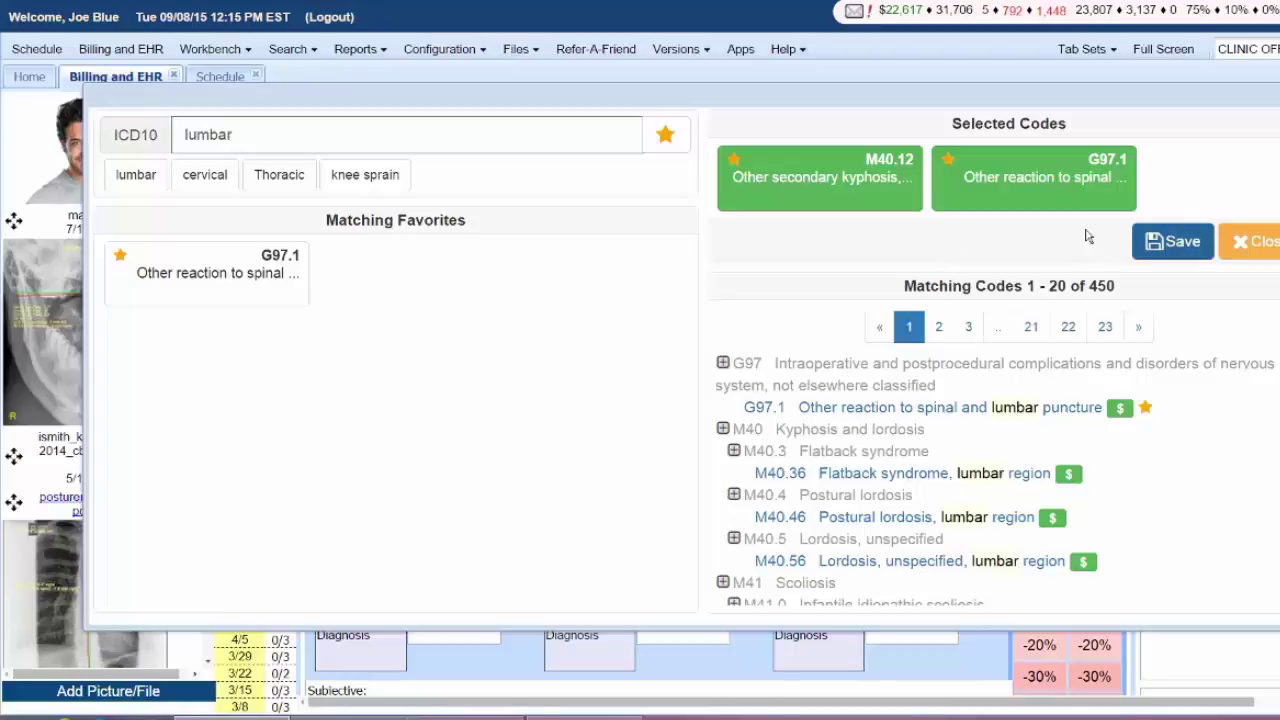
# Save the selected ICD10 codes and copy the diagnosis and procedure codes from Assessment and Plan to the visit's billing
pyautogui.click(1172, 241)
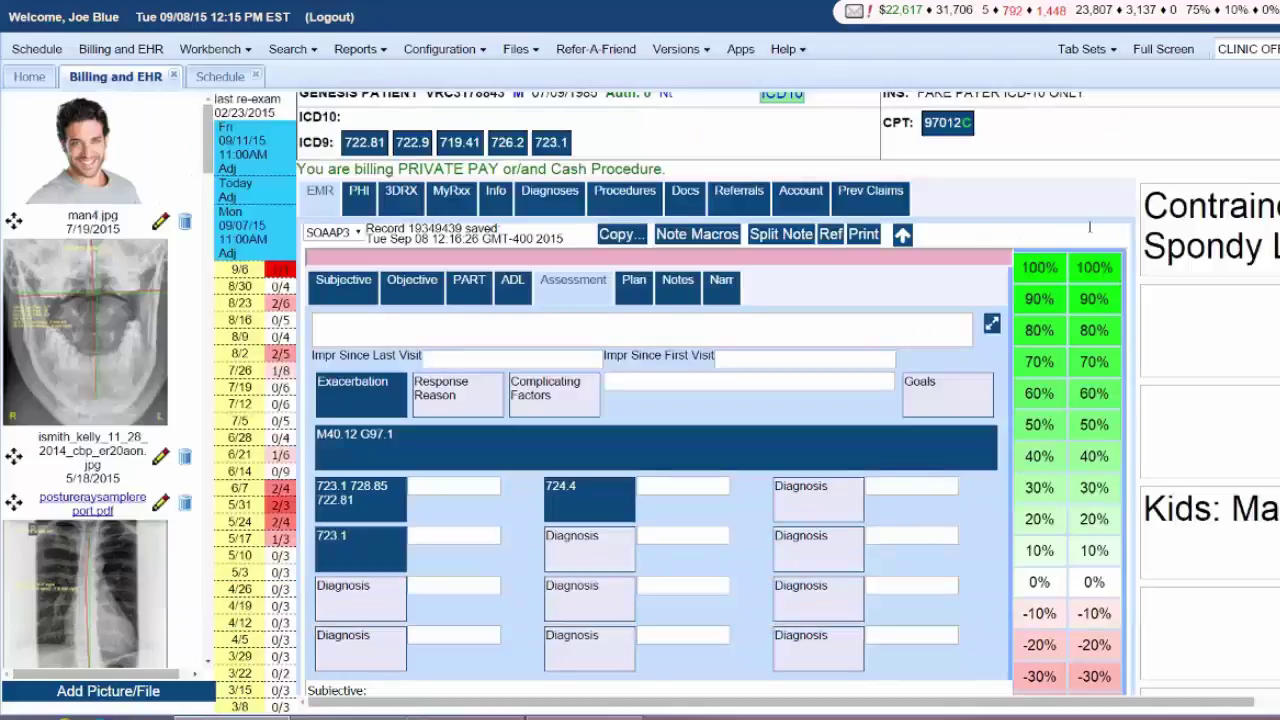
pyautogui.scroll(1, 725, 290)
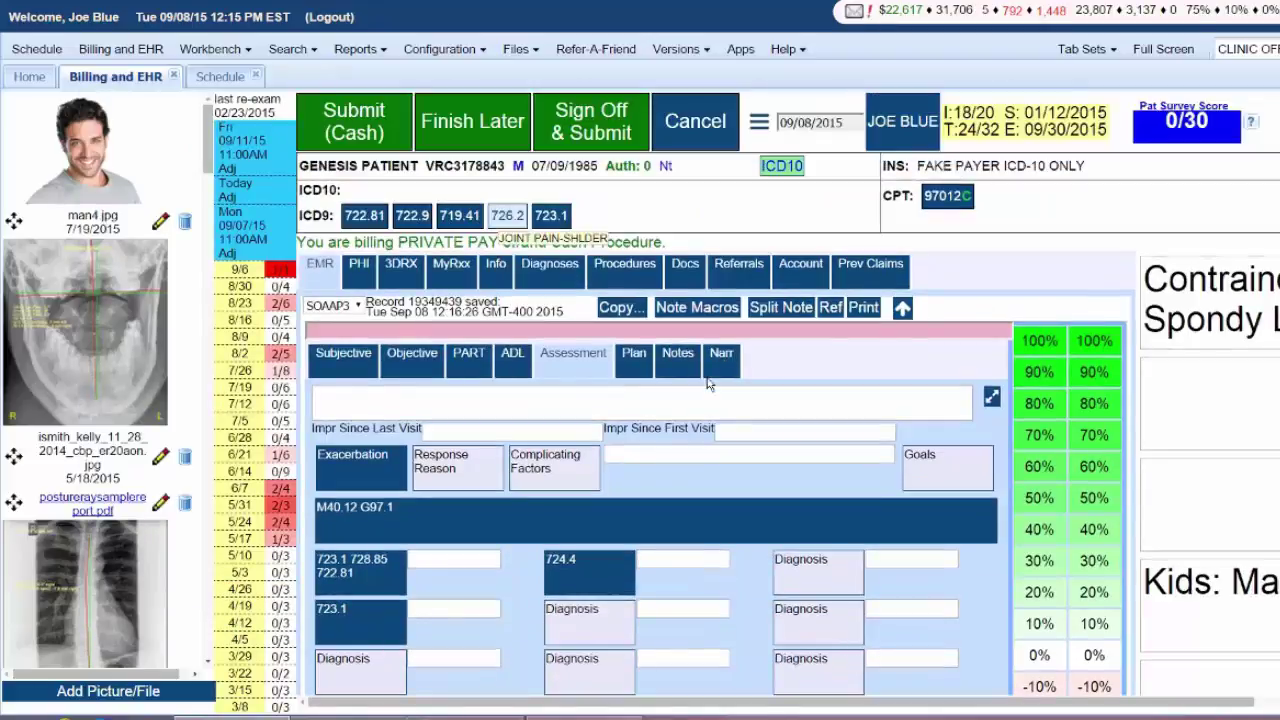
pyautogui.click(849, 292)
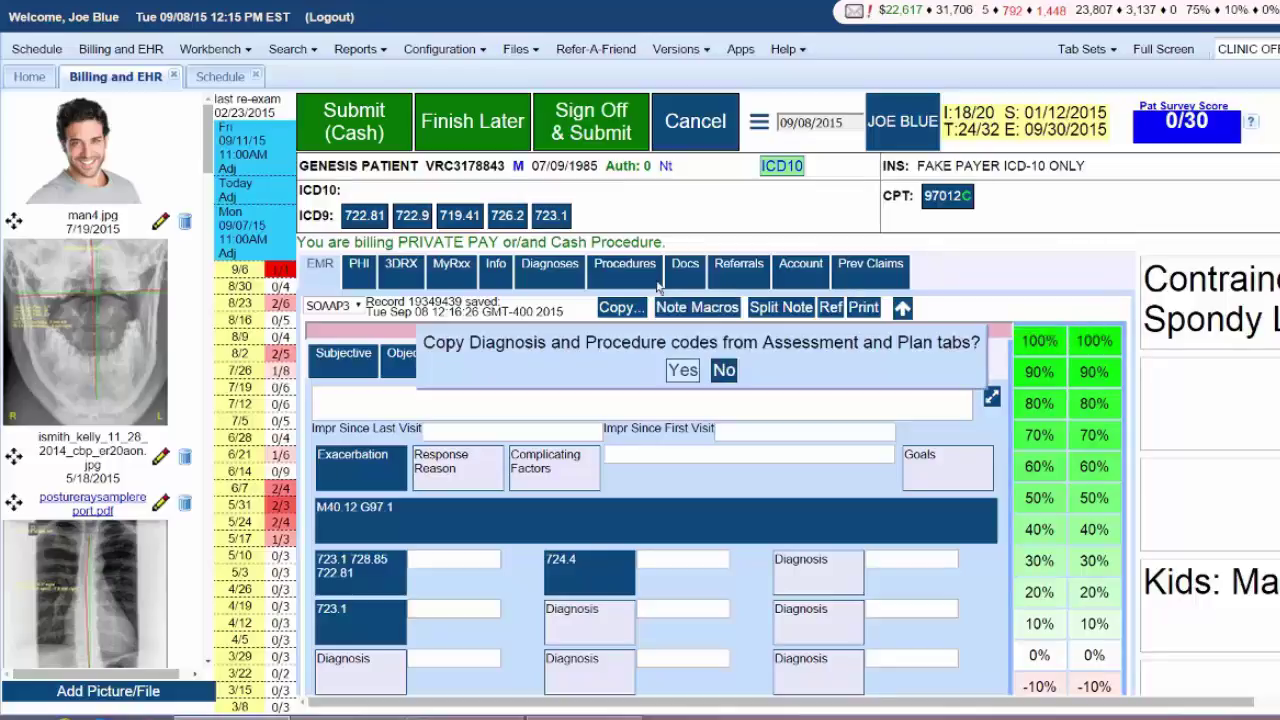
pyautogui.press('Return')
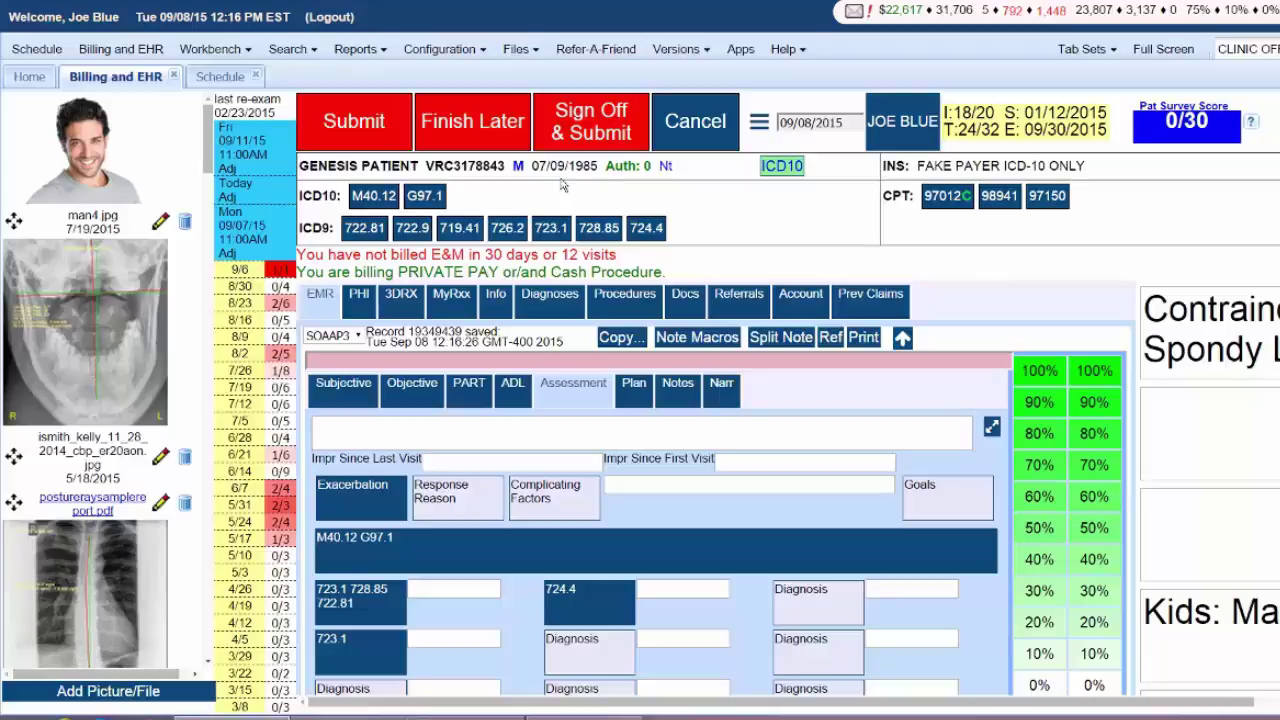
# Move ICD10 code M40.12 to position 2 in the visit's billing codes
pyautogui.rightClick(358, 200)
pyautogui.click(349, 193)
pyautogui.rightClick(349, 192)
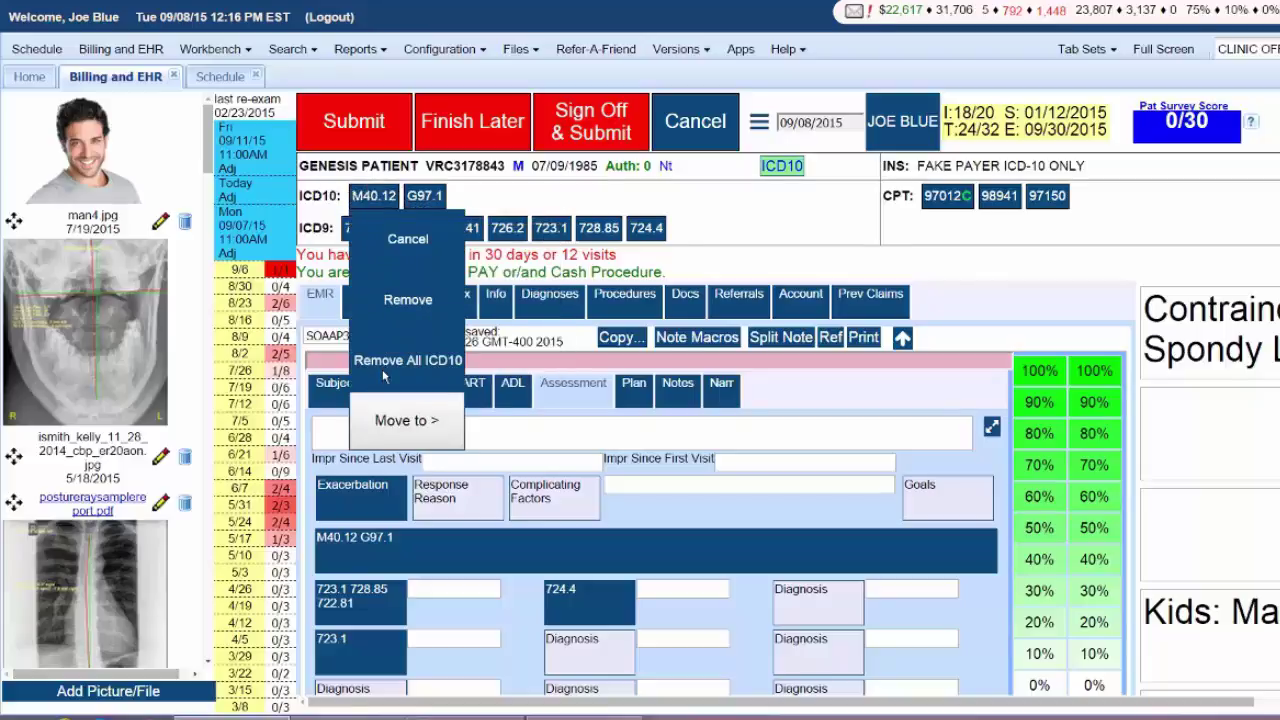
pyautogui.moveTo(448, 400)
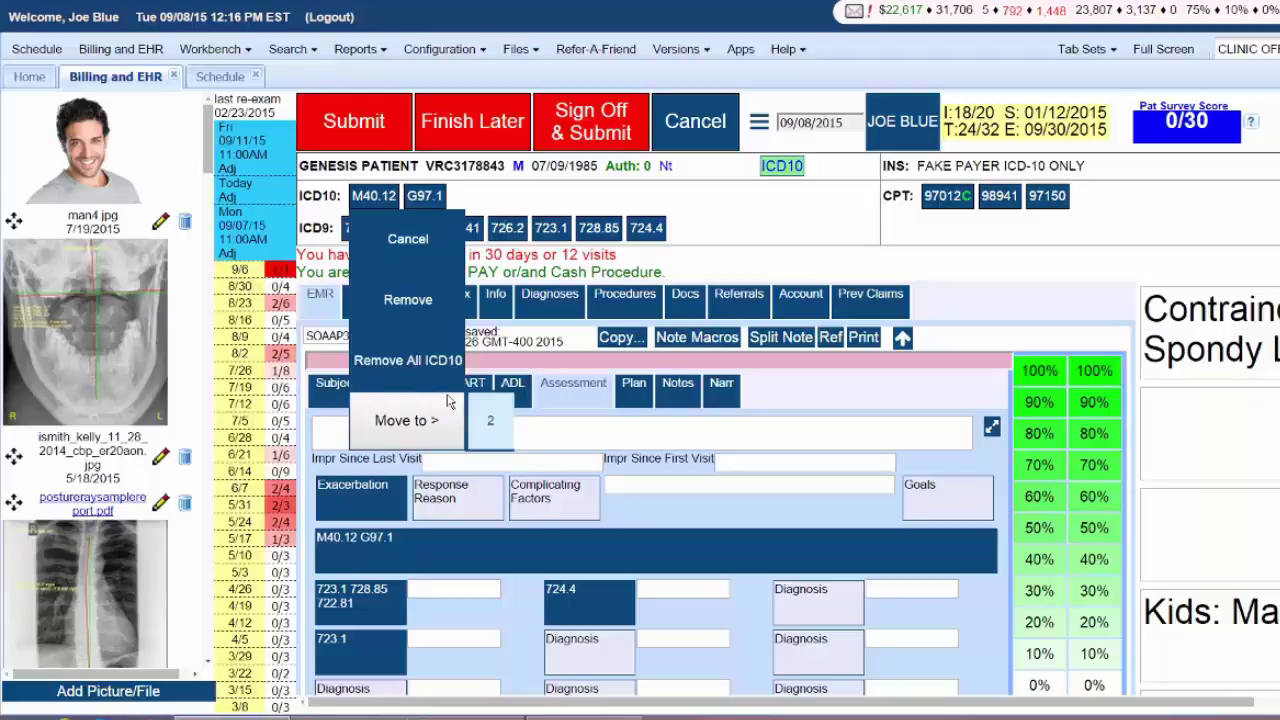
pyautogui.click(490, 420)
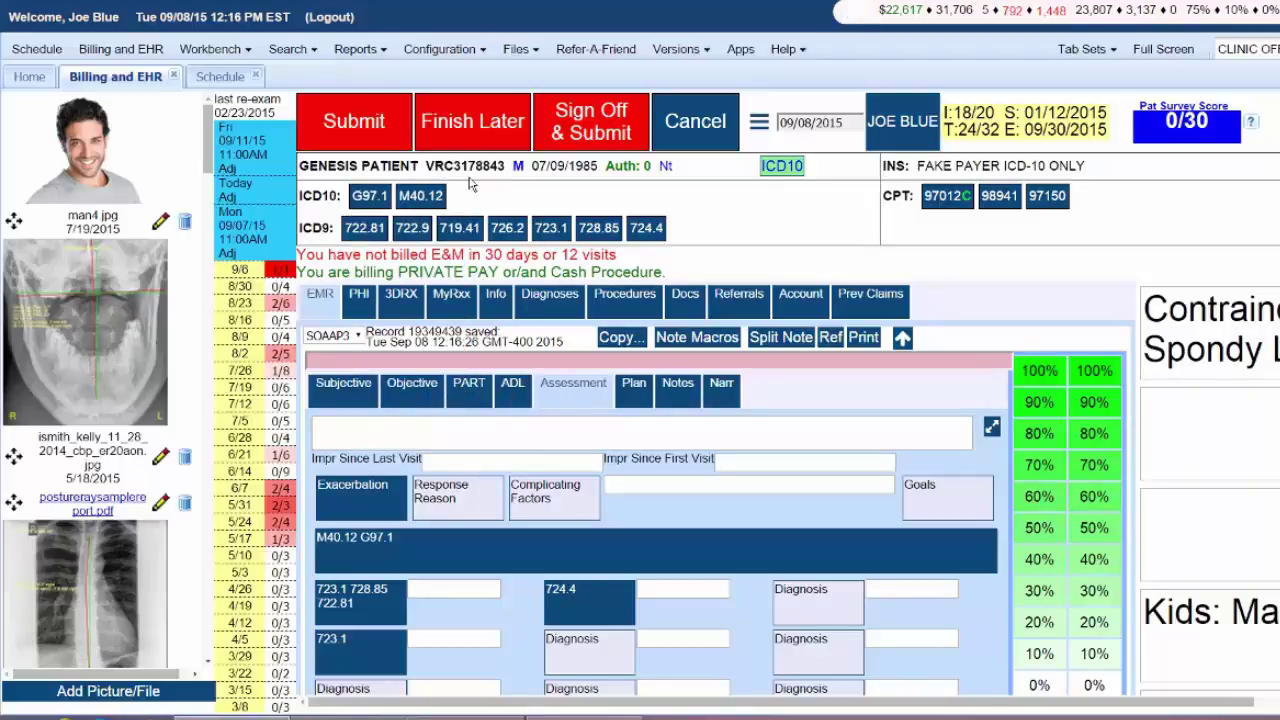
# Run the saved lumbar, cervical, Thoracic and knee sprain queries in the note's ICD10 code search and close it without changing the selected codes
pyautogui.click(517, 531)
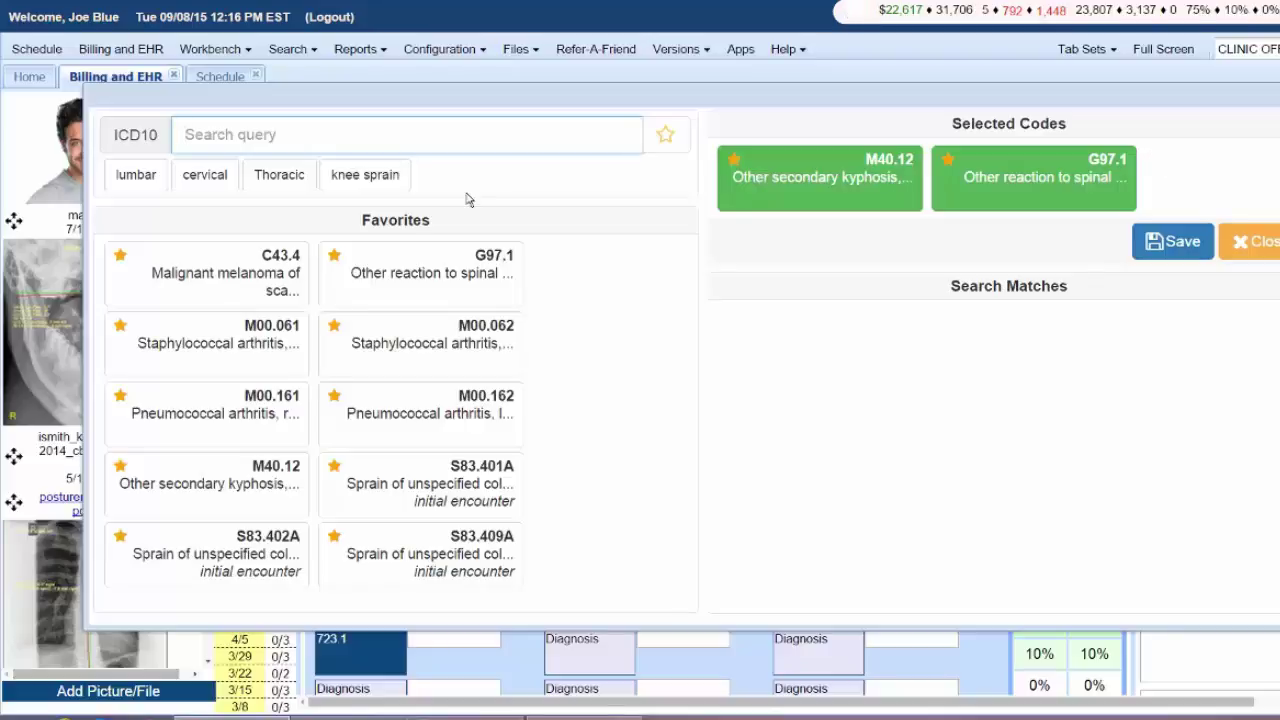
pyautogui.click(110, 175)
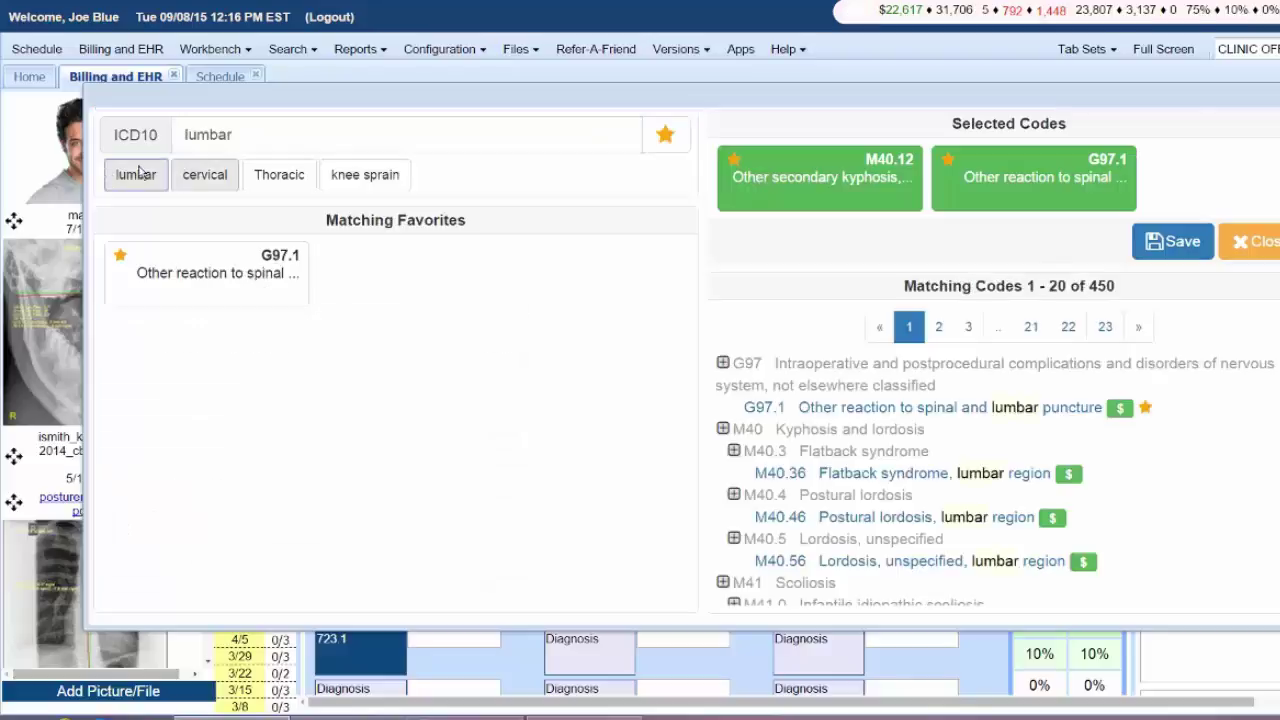
pyautogui.click(198, 172)
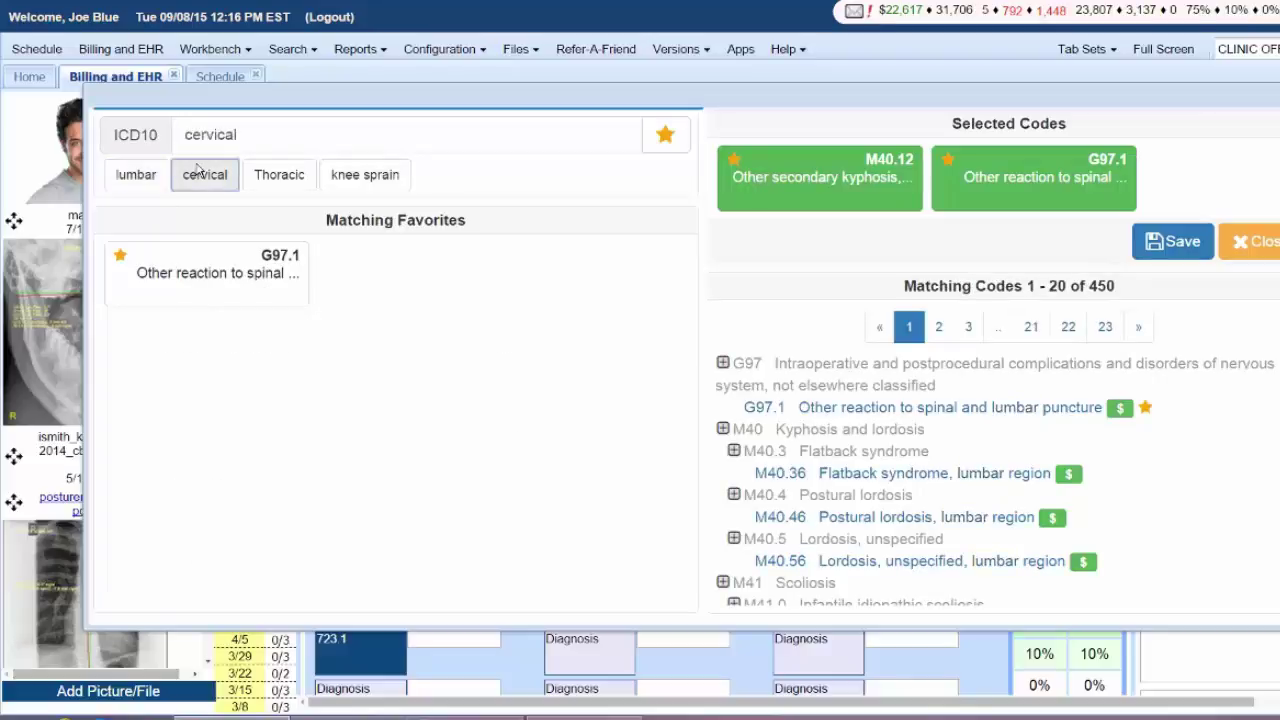
pyautogui.click(252, 172)
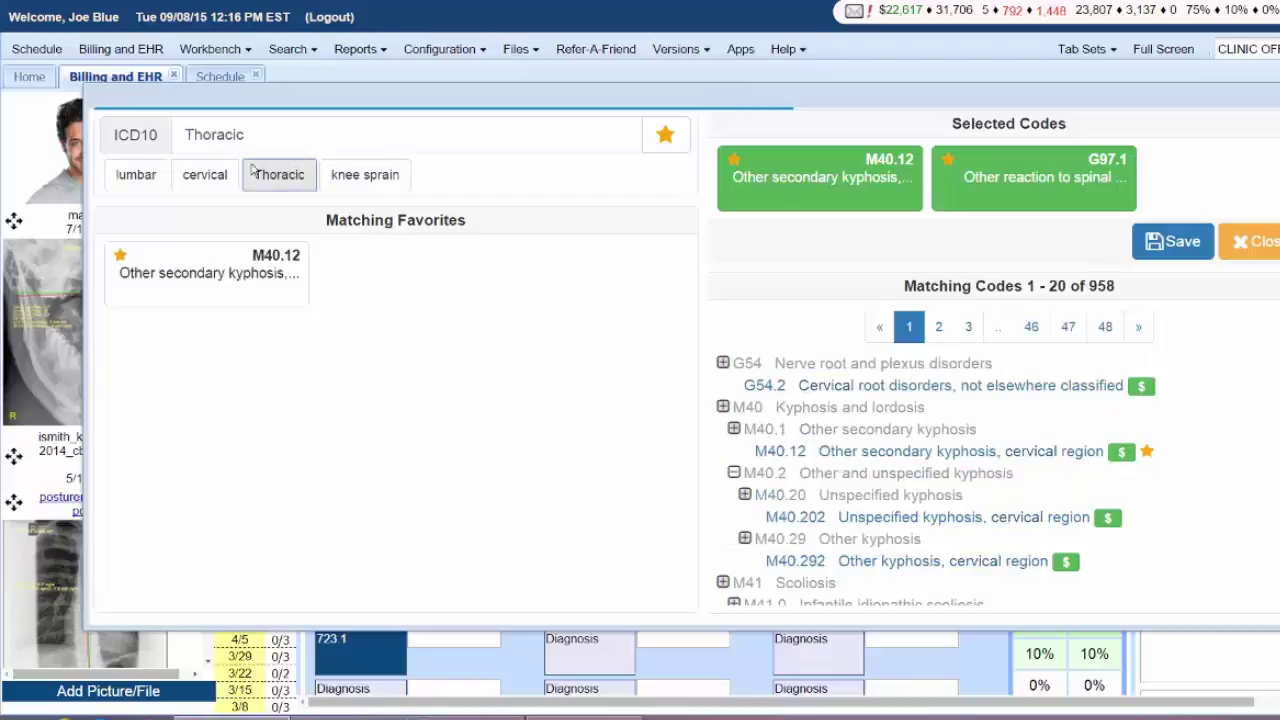
pyautogui.click(347, 172)
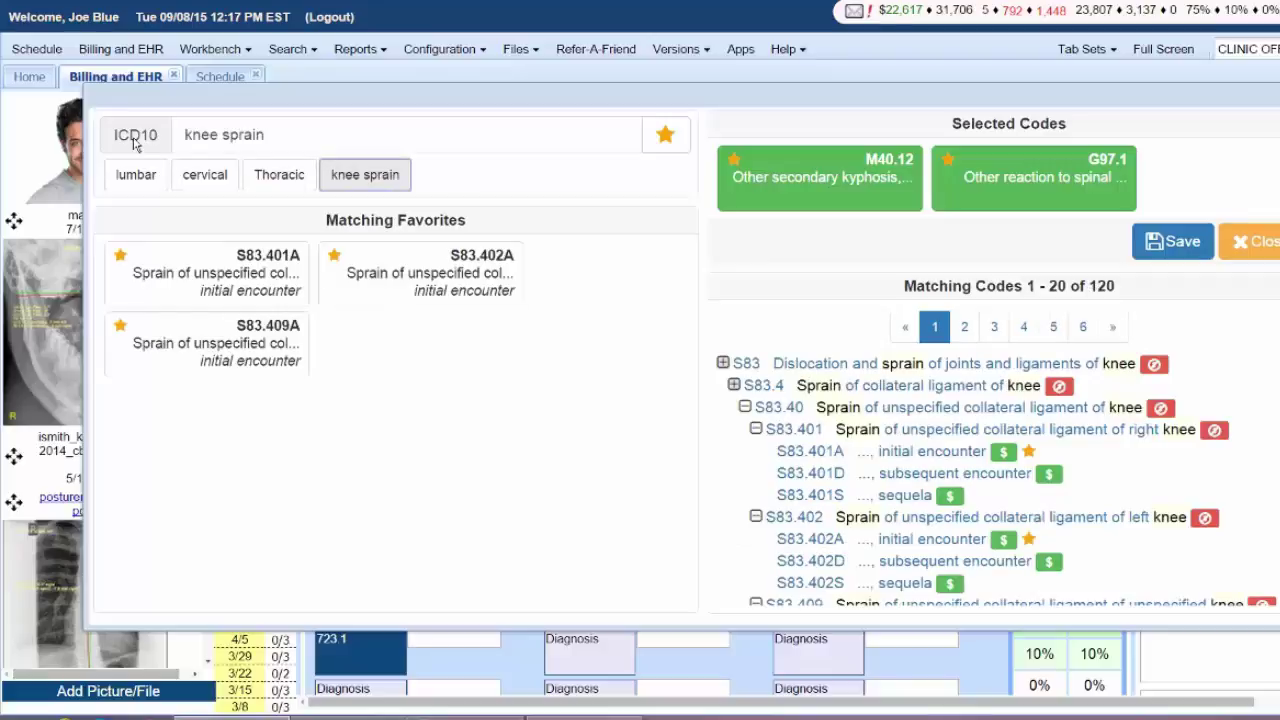
pyautogui.click(500, 168)
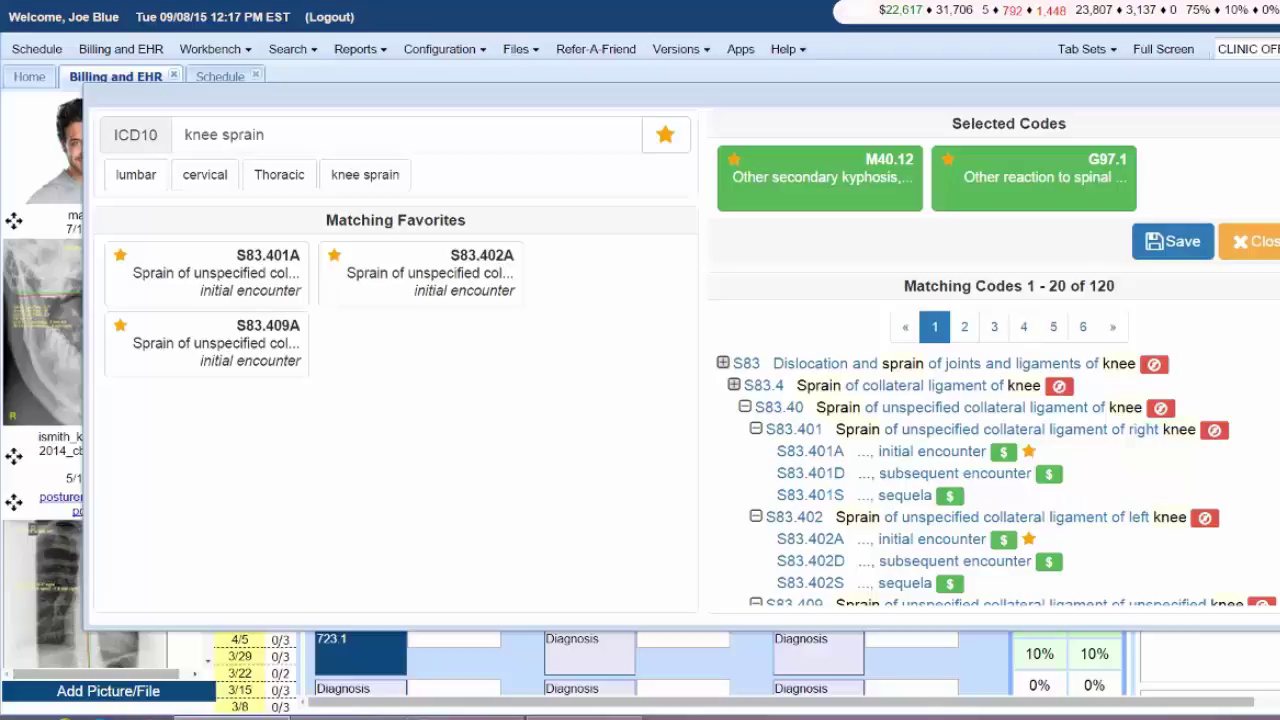
pyautogui.click(1215, 90)
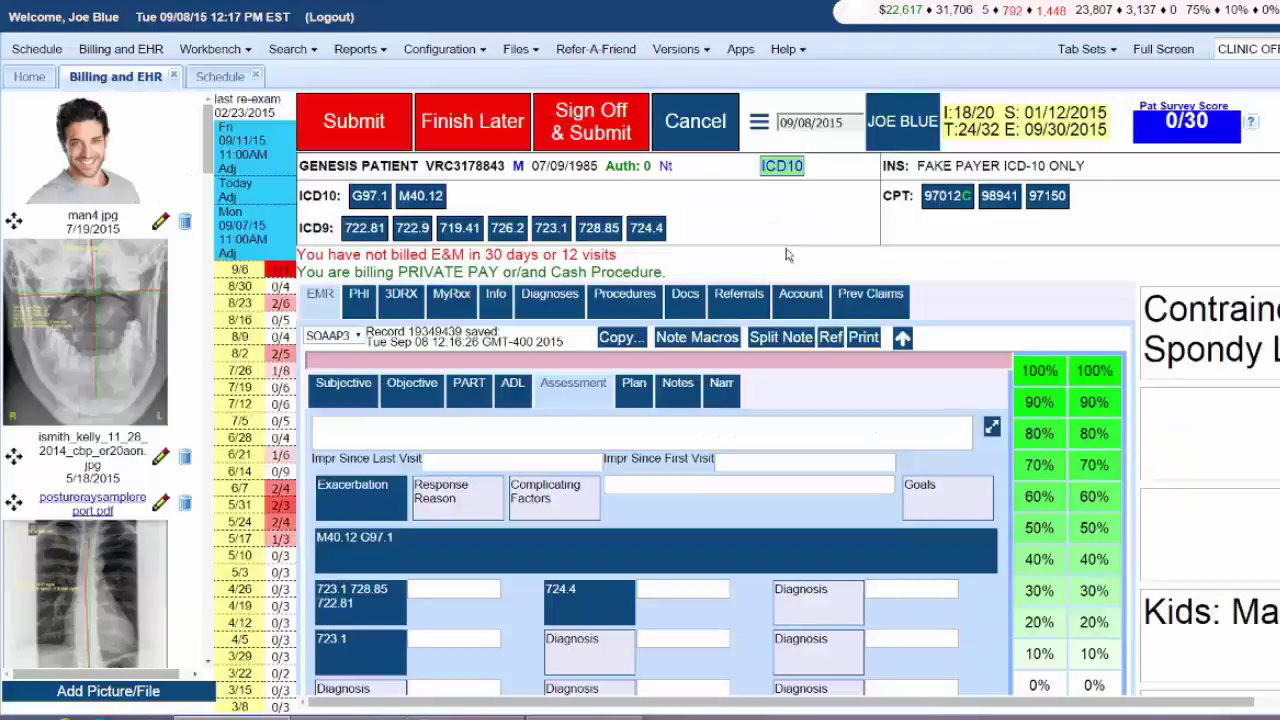
pyautogui.click(467, 512)
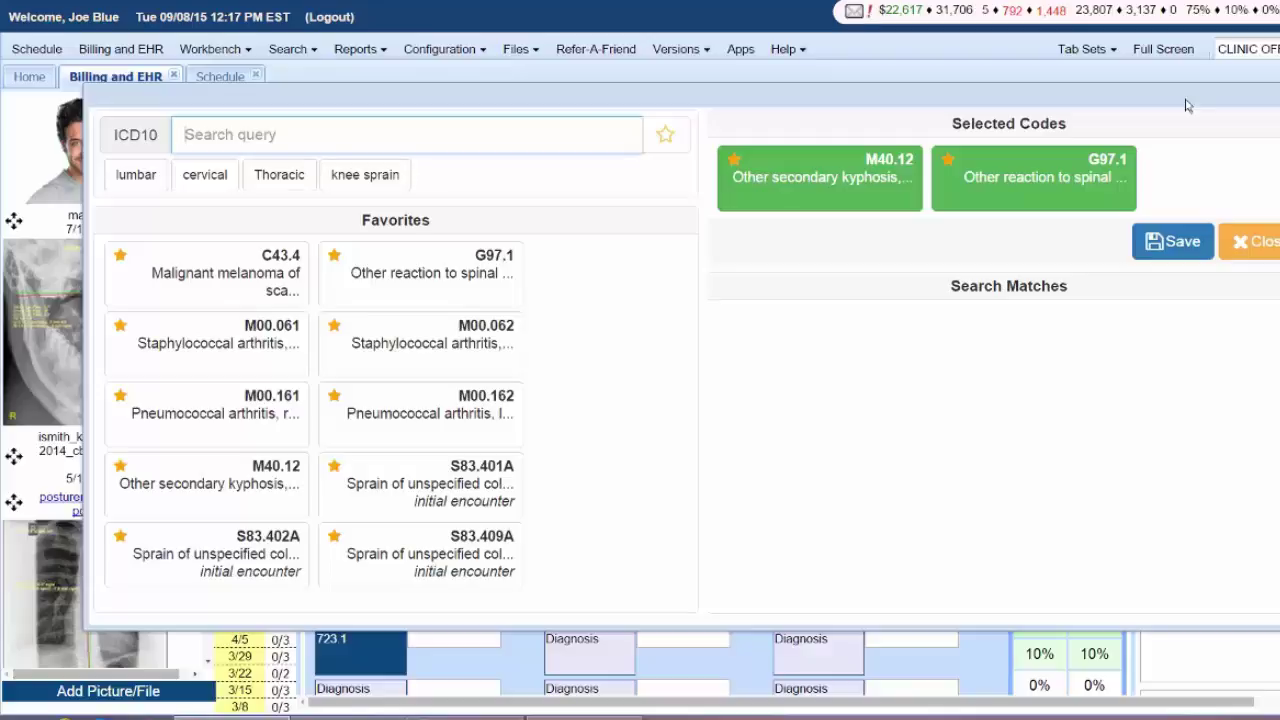
pyautogui.click(1237, 97)
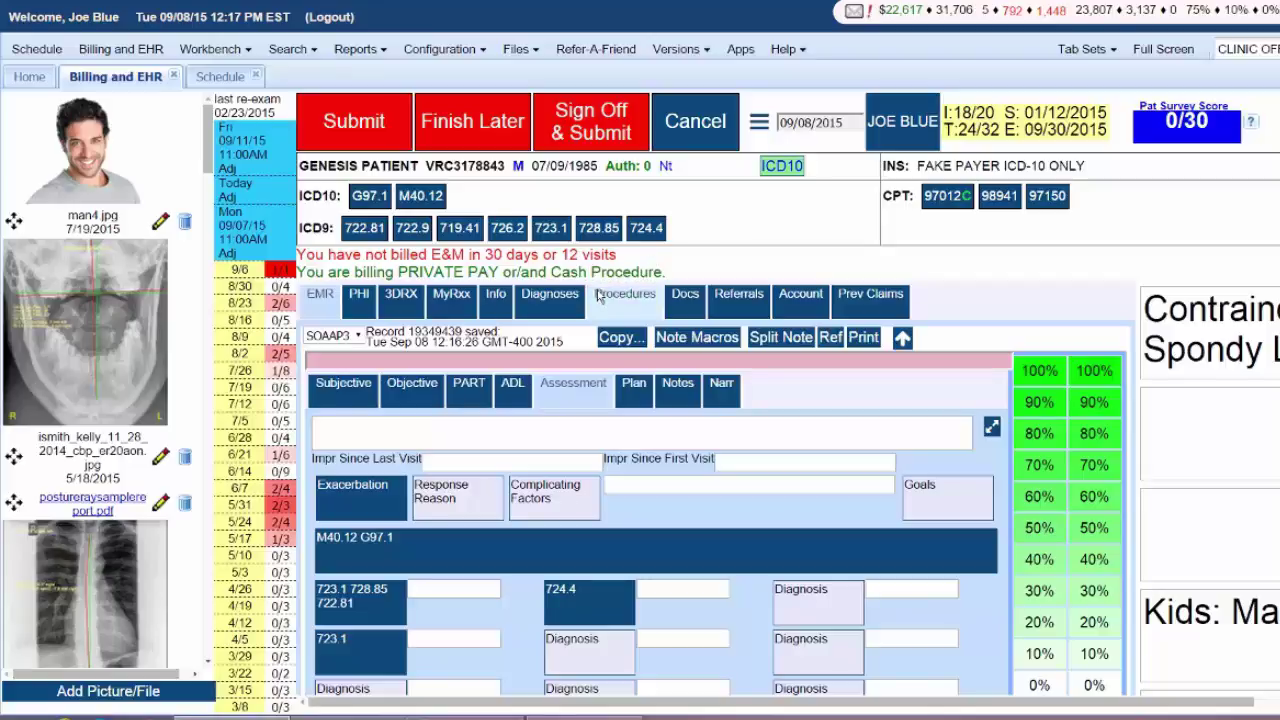
# Add ICD10 code M25.519 to the visit's diagnoses as the match for ICD9 code 719.41 in the Extremity category
pyautogui.click(518, 290)
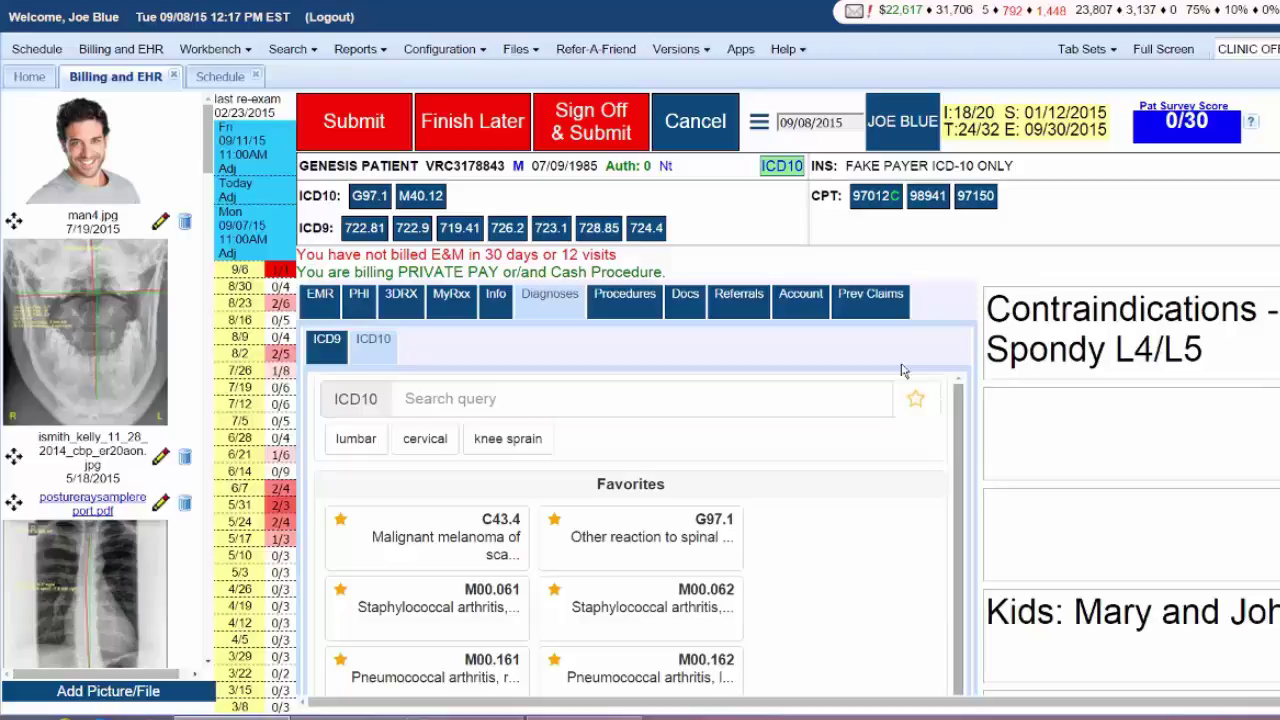
pyautogui.scroll(-1, 990, 347)
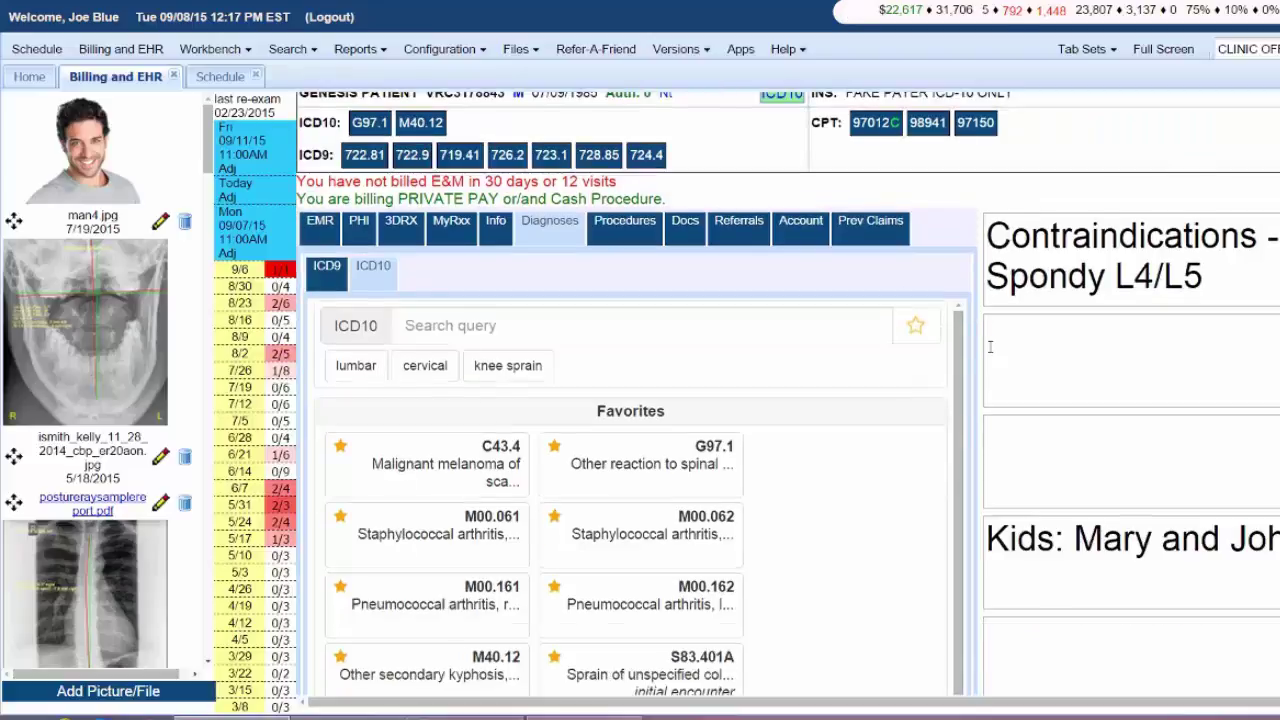
pyautogui.scroll(-1, 990, 347)
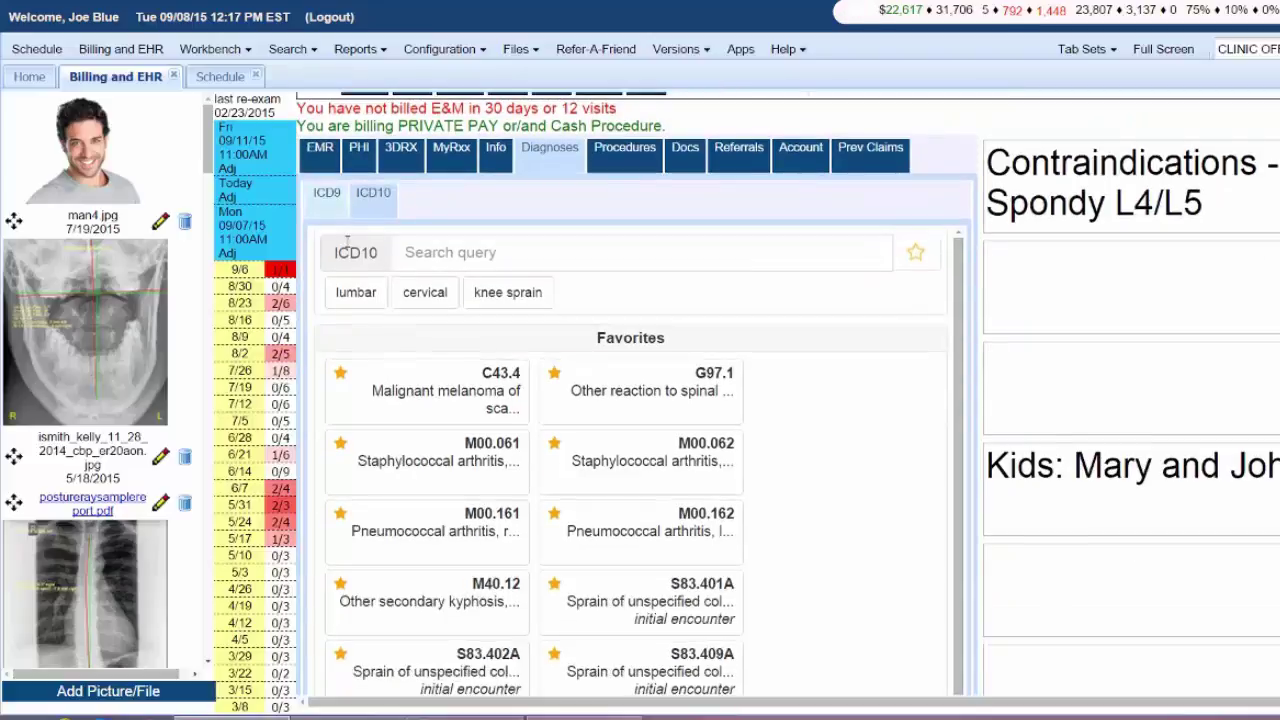
pyautogui.click(310, 190)
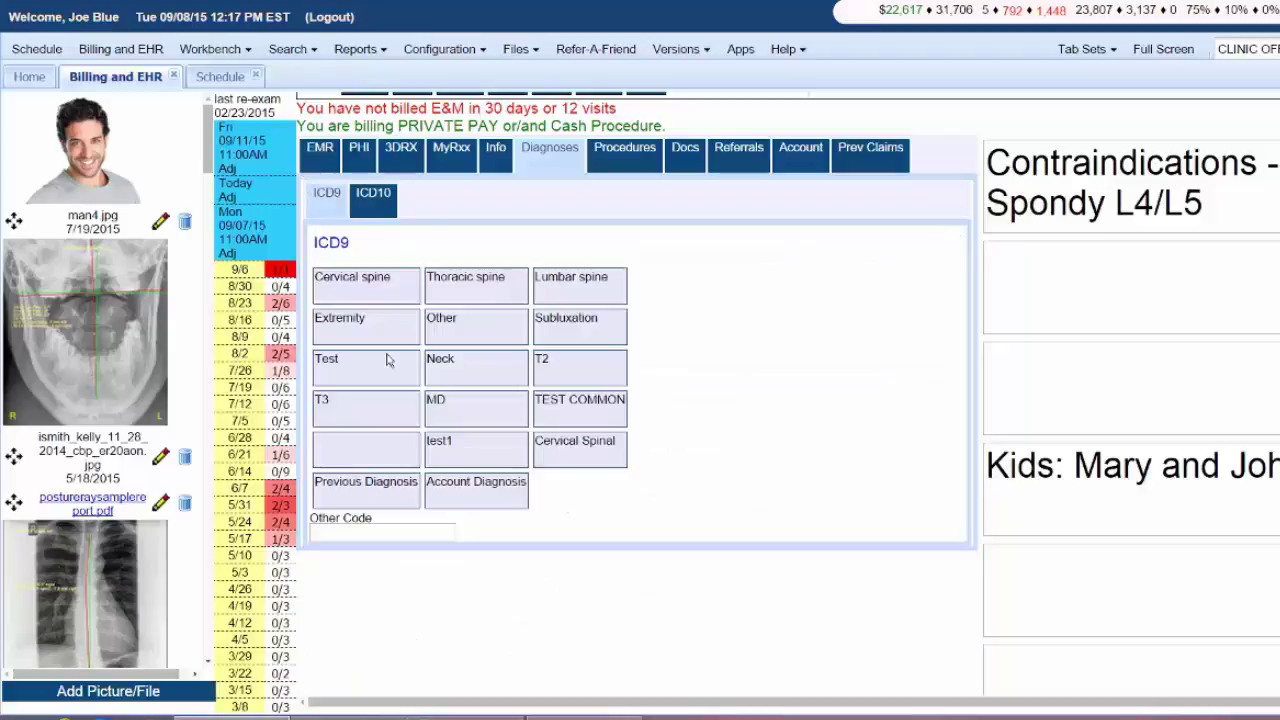
pyautogui.click(354, 316)
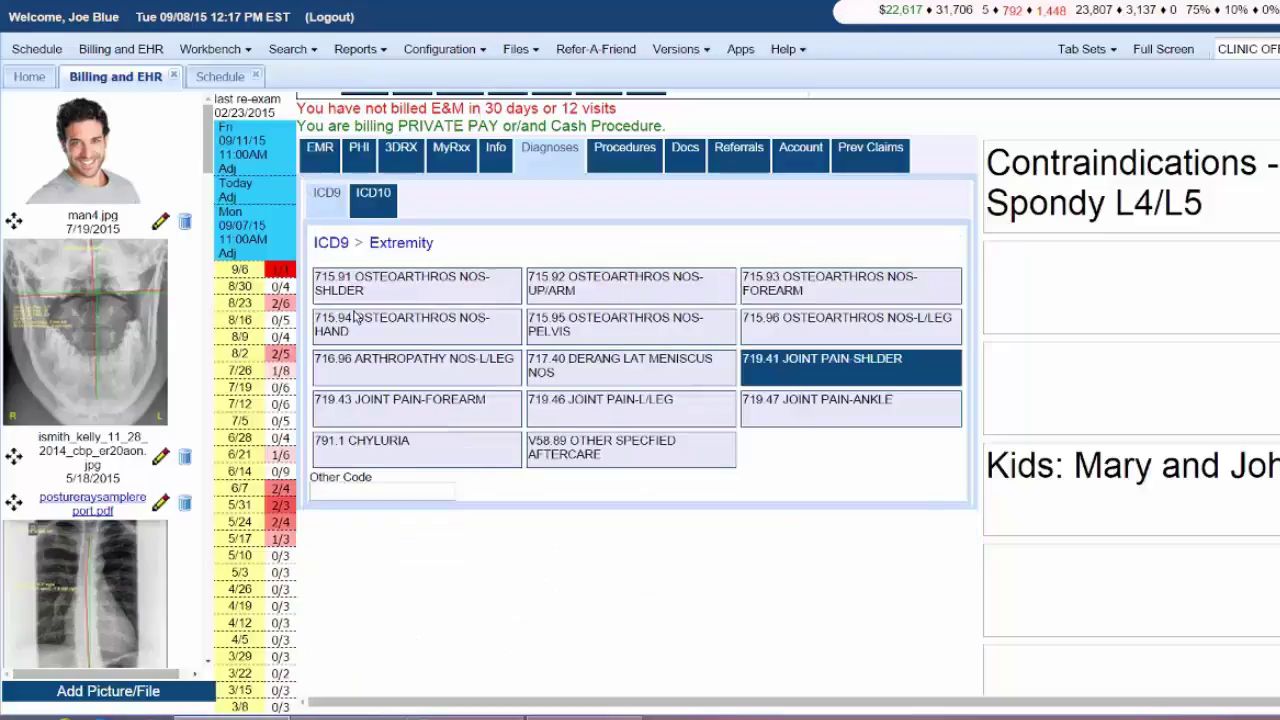
pyautogui.click(750, 357)
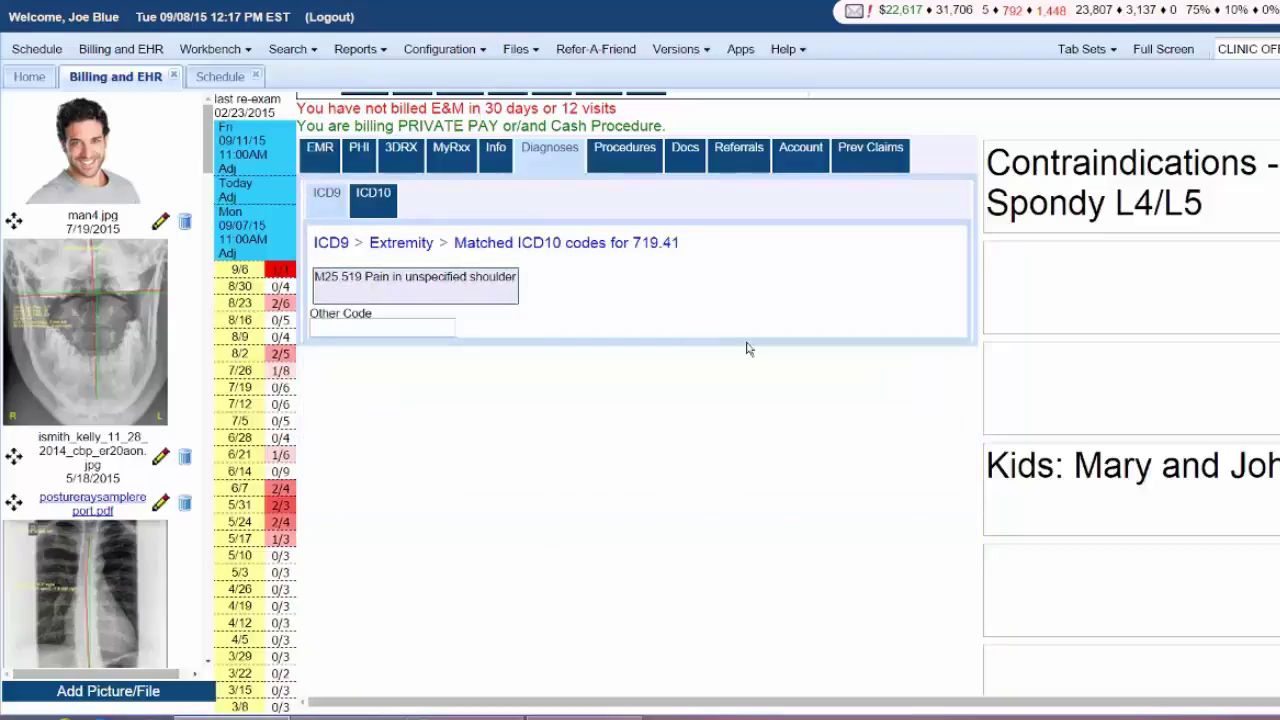
pyautogui.click(381, 274)
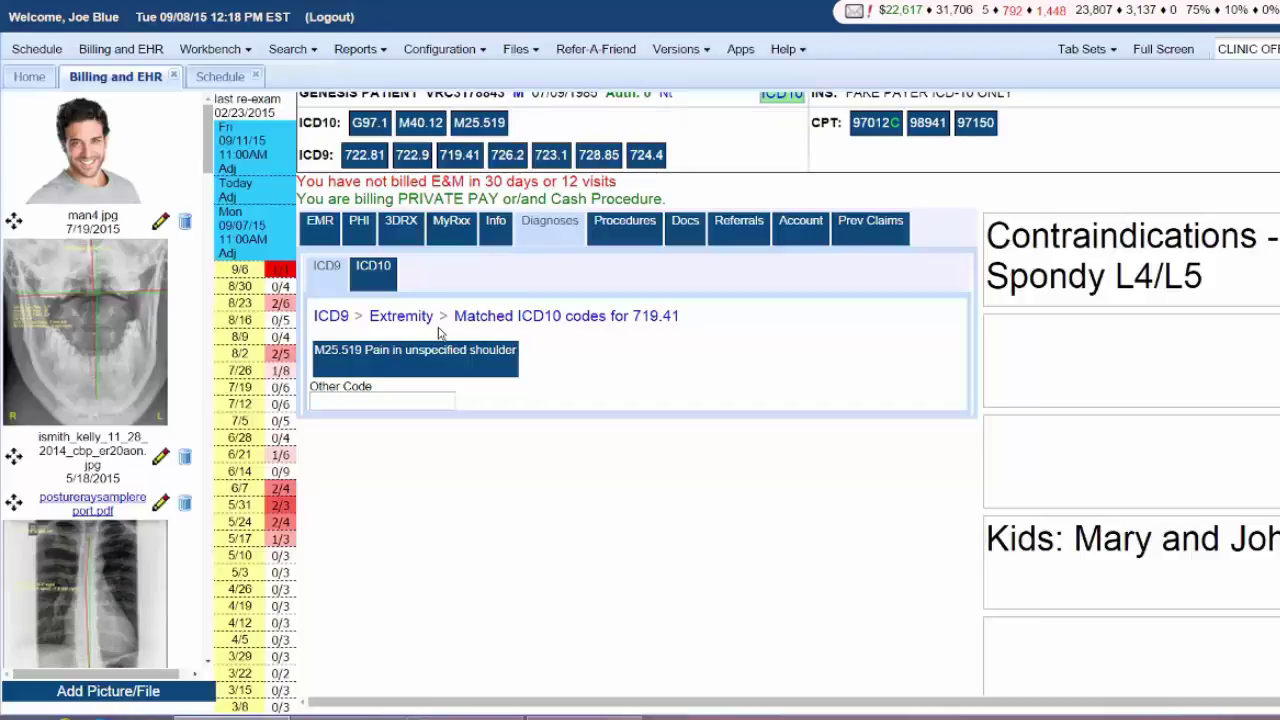
# Add ICD10 code M12.9 to the visit's diagnoses as the match for ICD9 code 716.96 in the Extremity category
pyautogui.scroll(2, 440, 330)
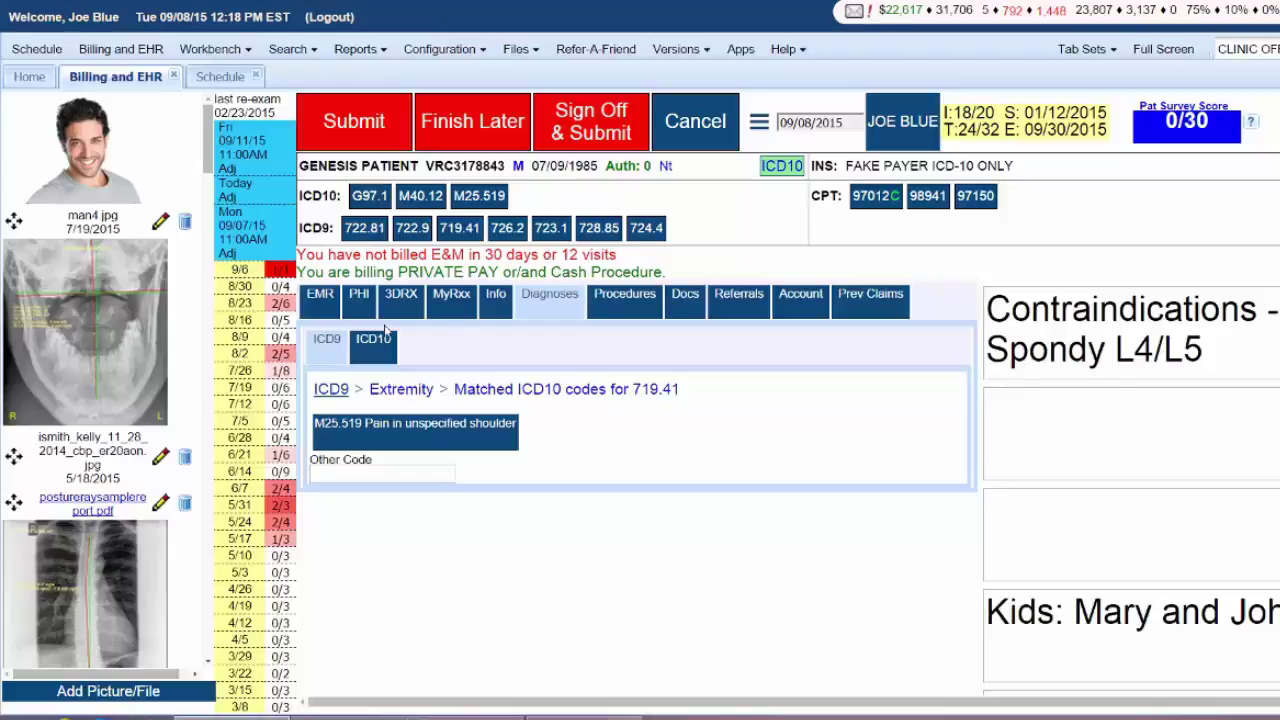
pyautogui.click(331, 389)
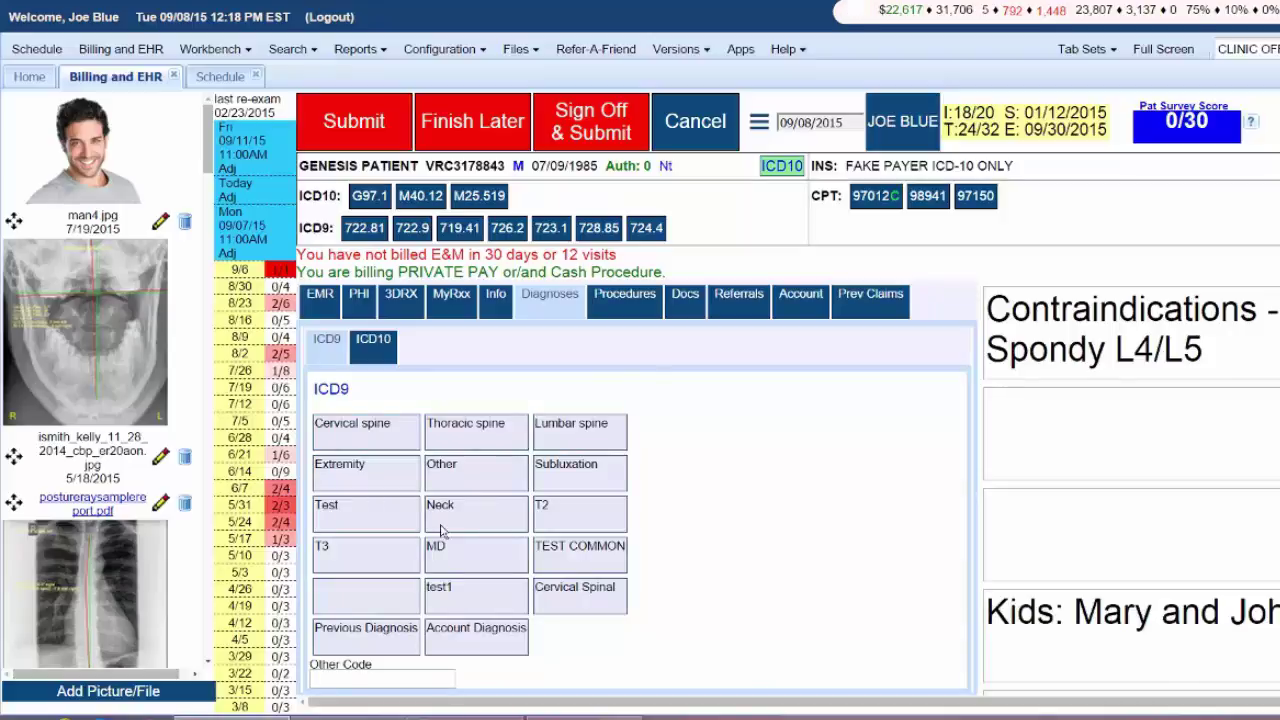
pyautogui.click(358, 468)
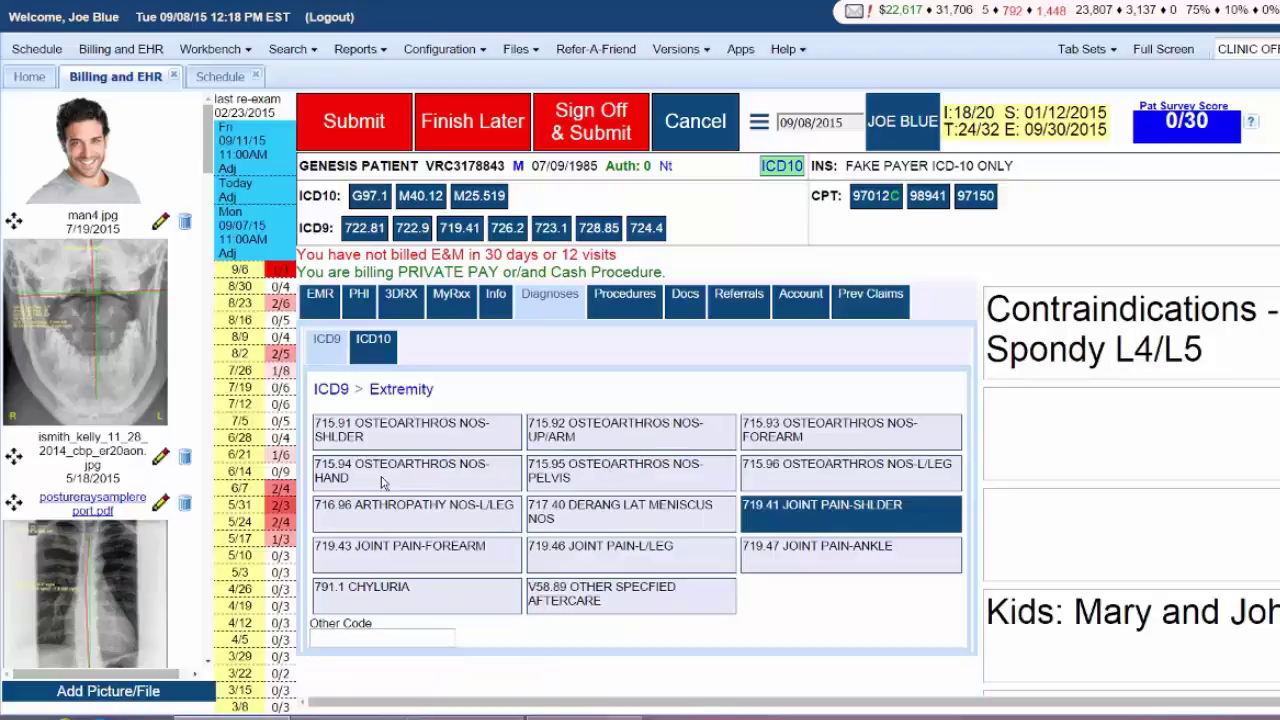
pyautogui.click(381, 510)
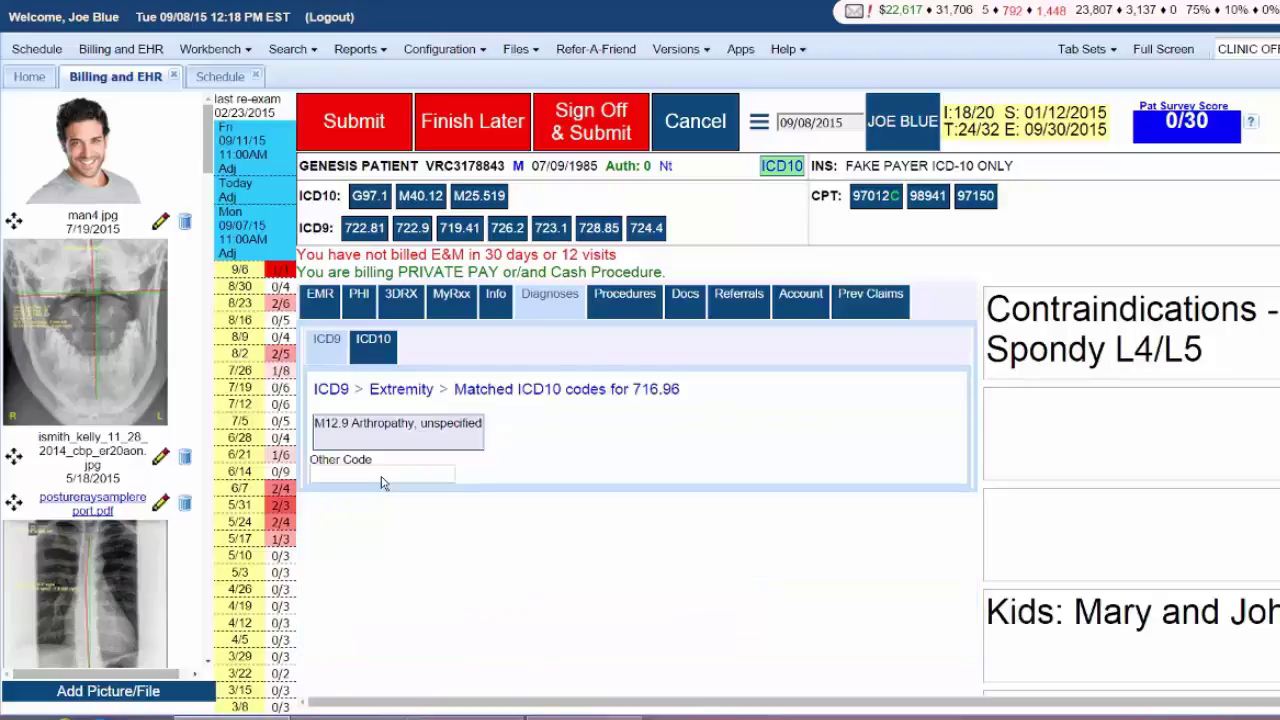
pyautogui.click(395, 425)
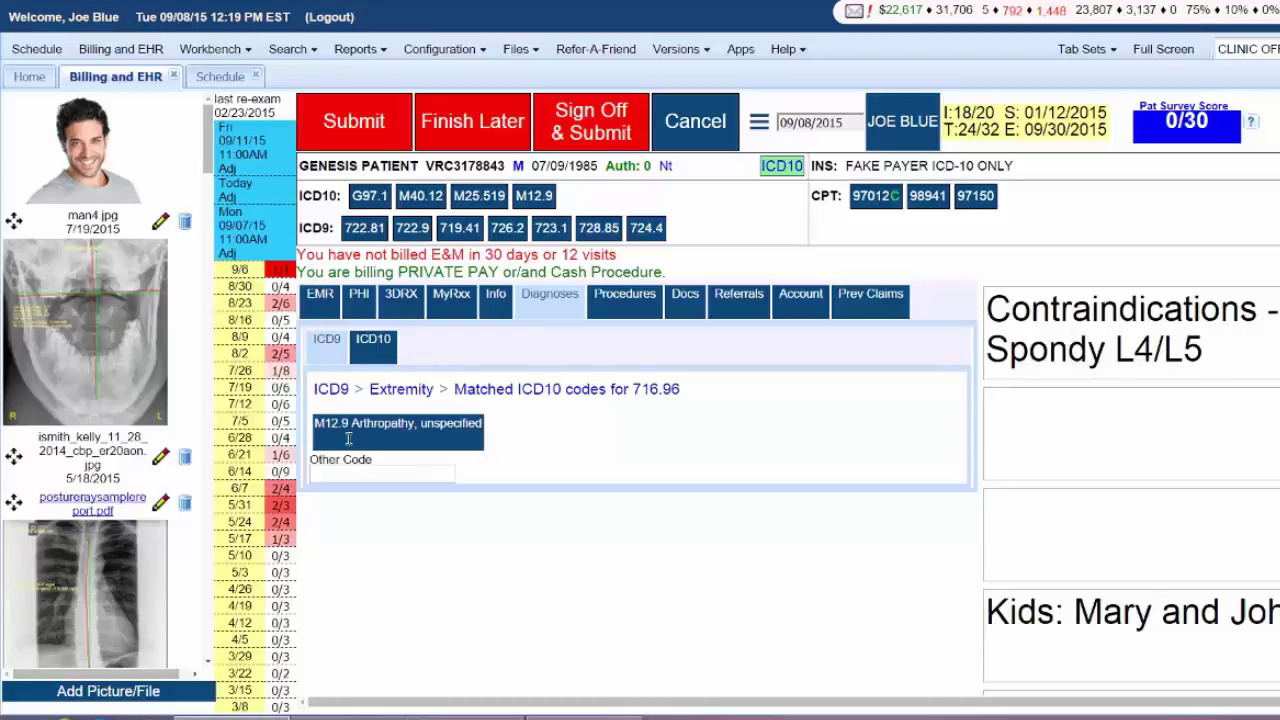
# Try to add ICD9 code 723.1 by searching other codes for "cervicalgia"
pyautogui.click(385, 472)
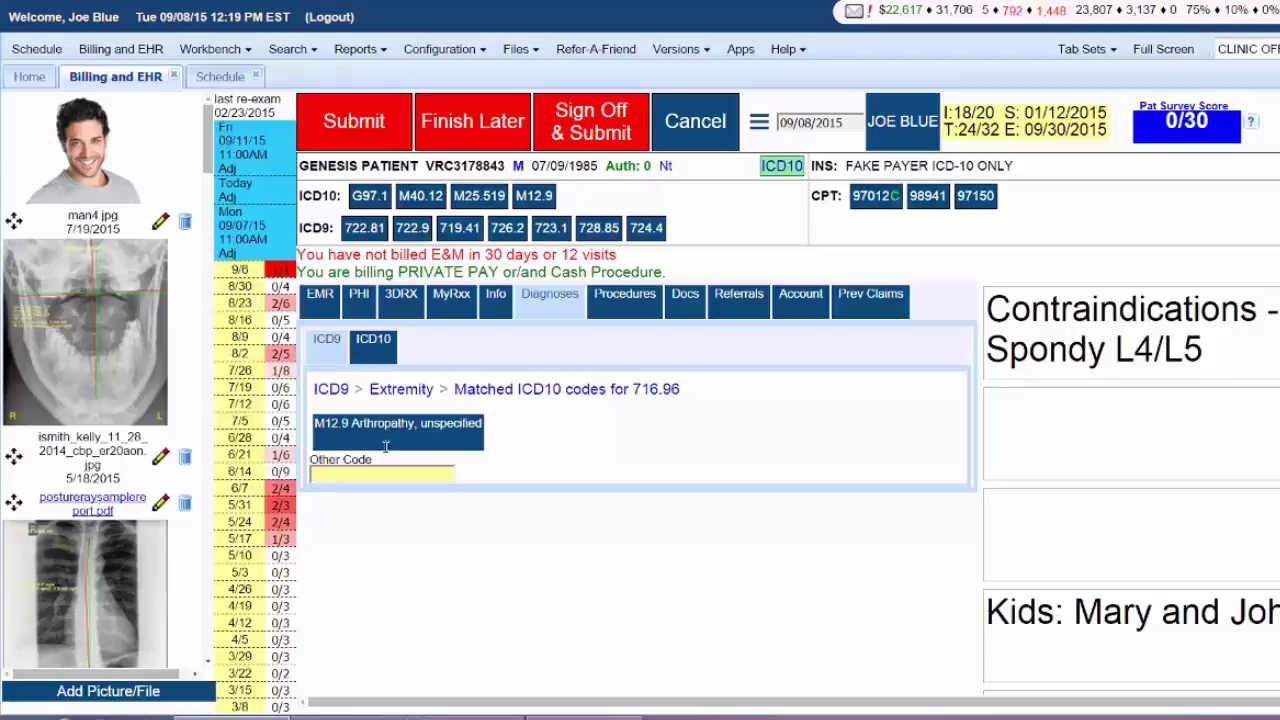
pyautogui.write('cervicalgia')
pyautogui.press('Return')
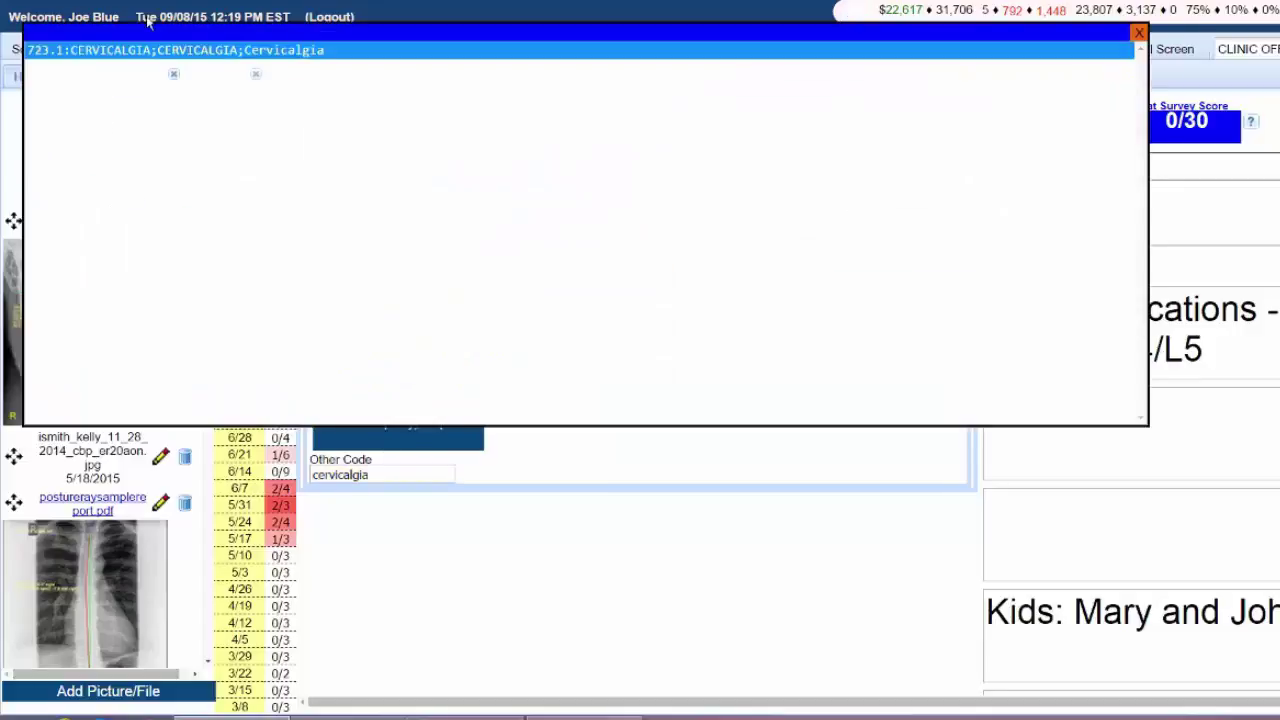
pyautogui.click(101, 49)
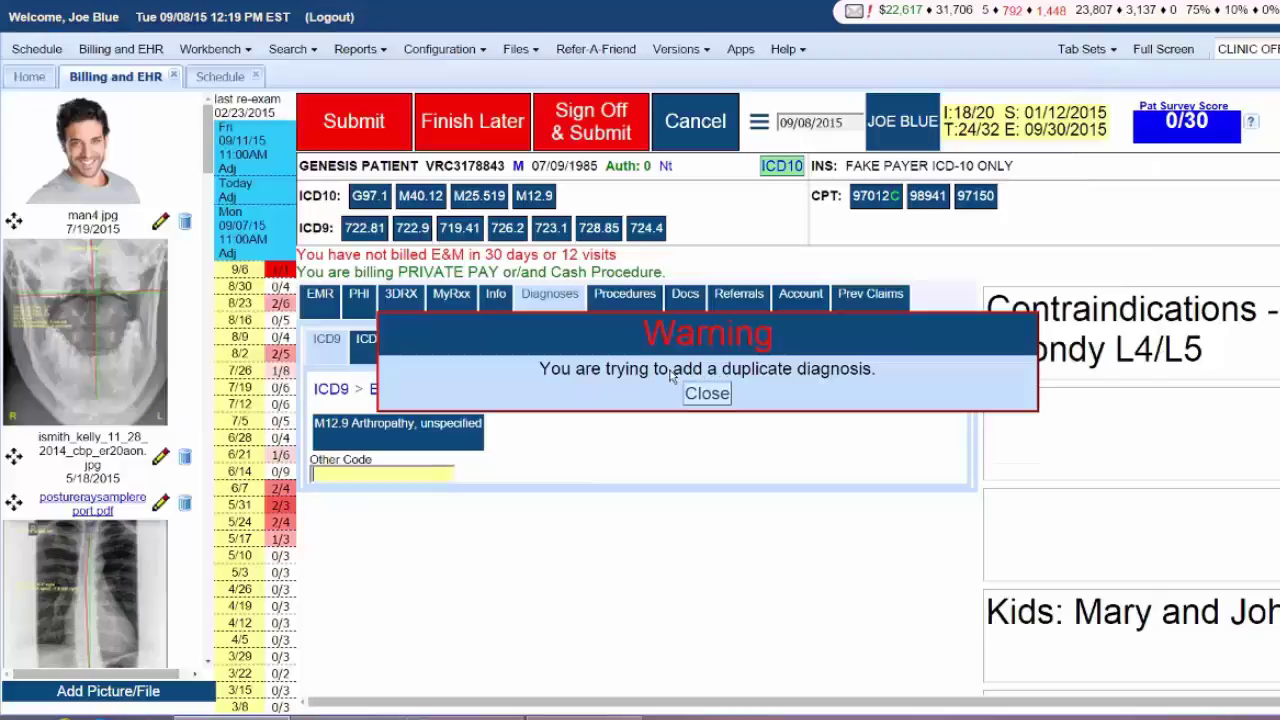
pyautogui.press('Return')
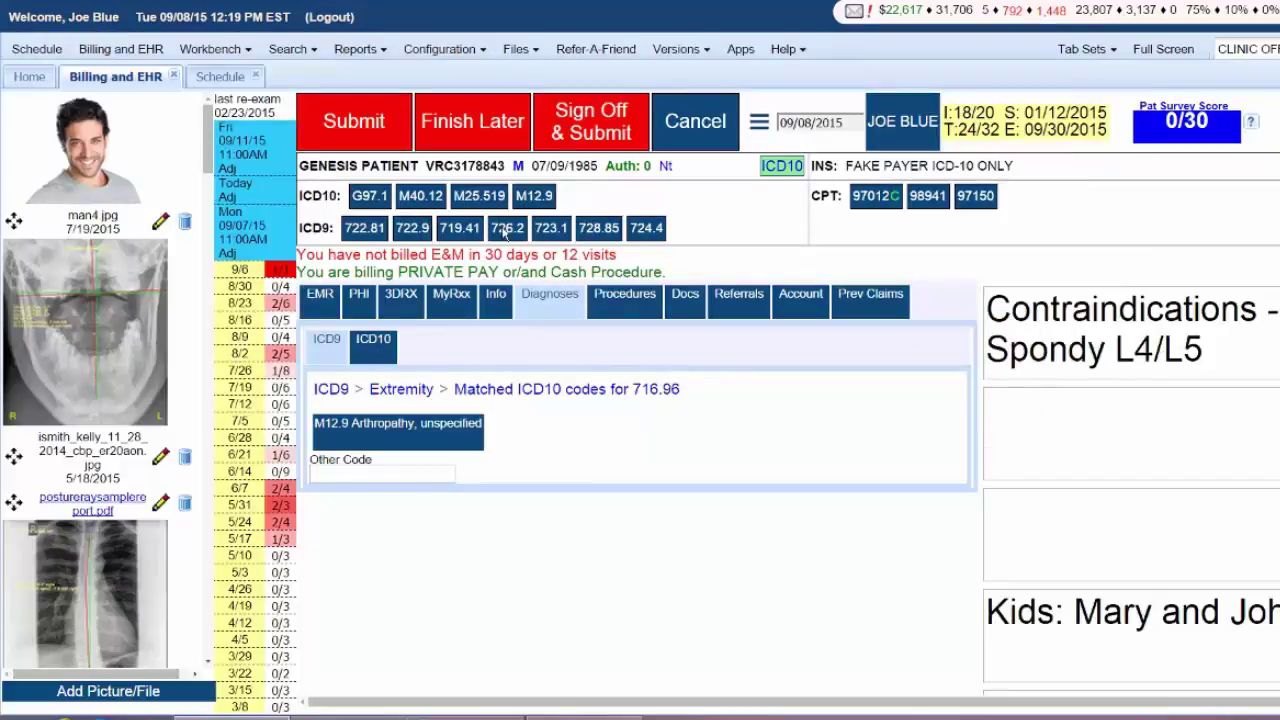
# Remove ICD9 code 723.1 from the visit and add it back by searching other codes for "cervicalgia"
pyautogui.click(550, 228)
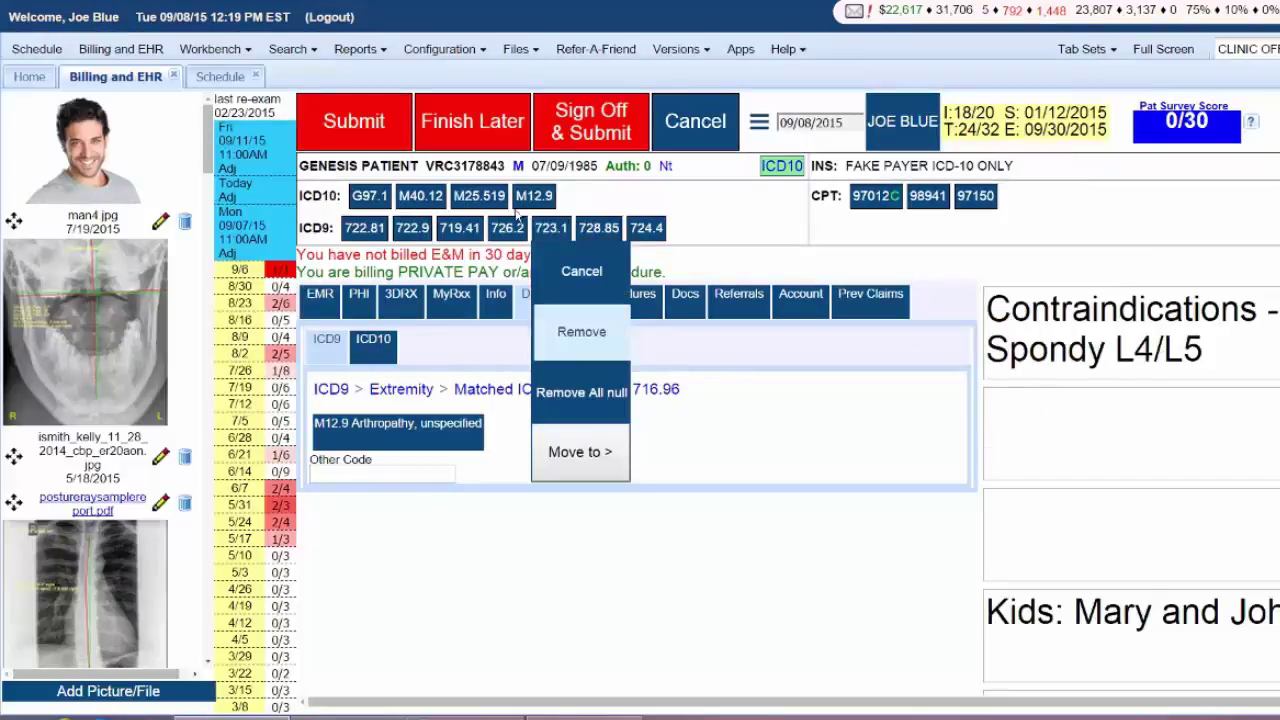
pyautogui.click(581, 331)
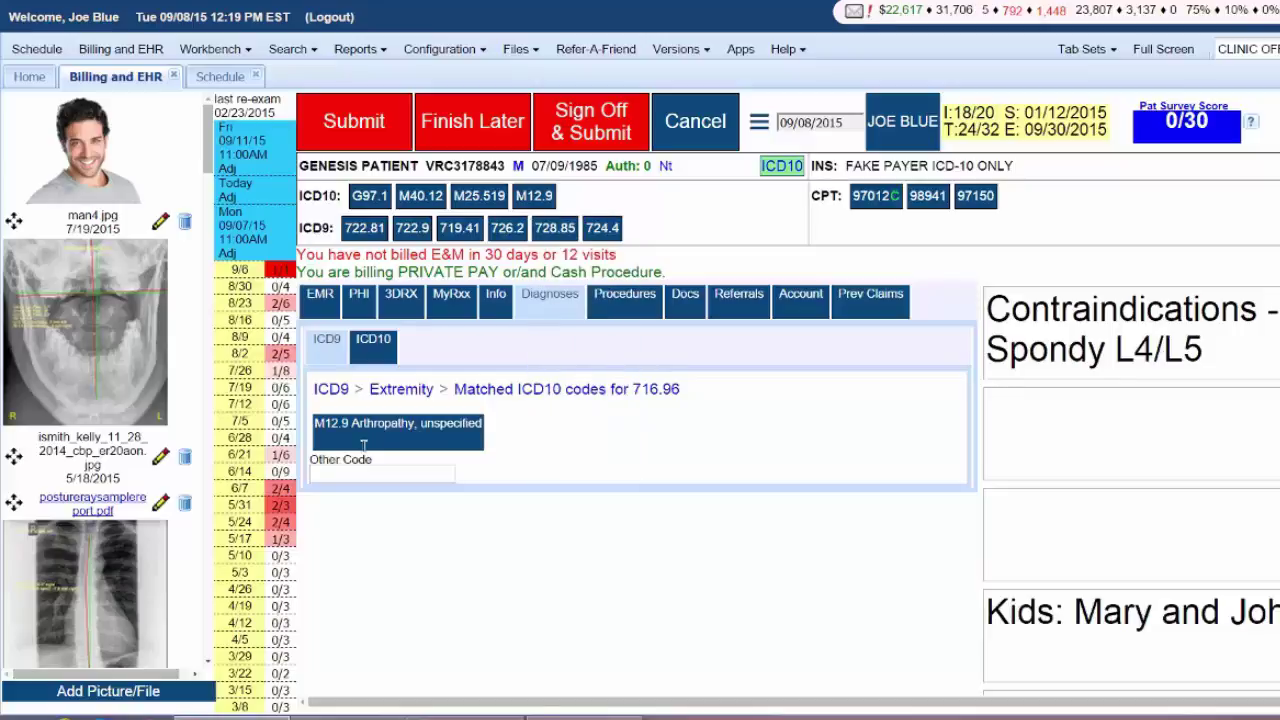
pyautogui.write('ceric')
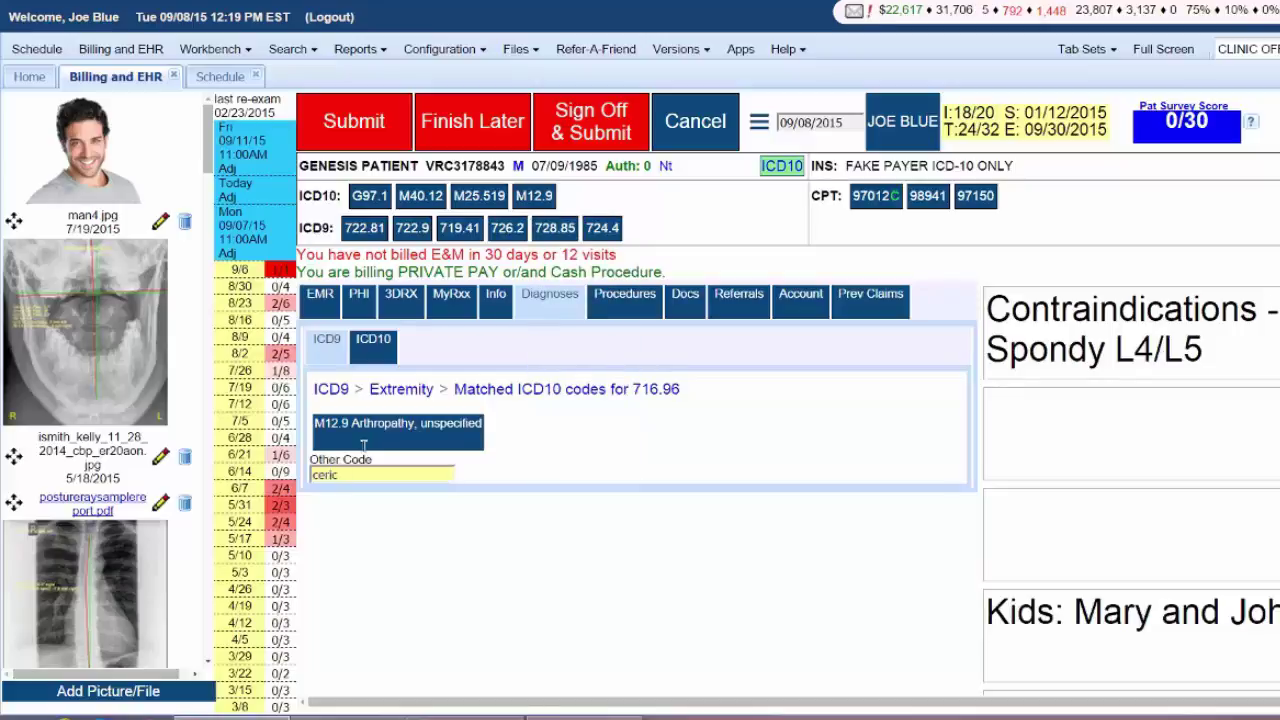
pyautogui.press('BackSpace')
pyautogui.press('BackSpace')
pyautogui.write('vicalgia')
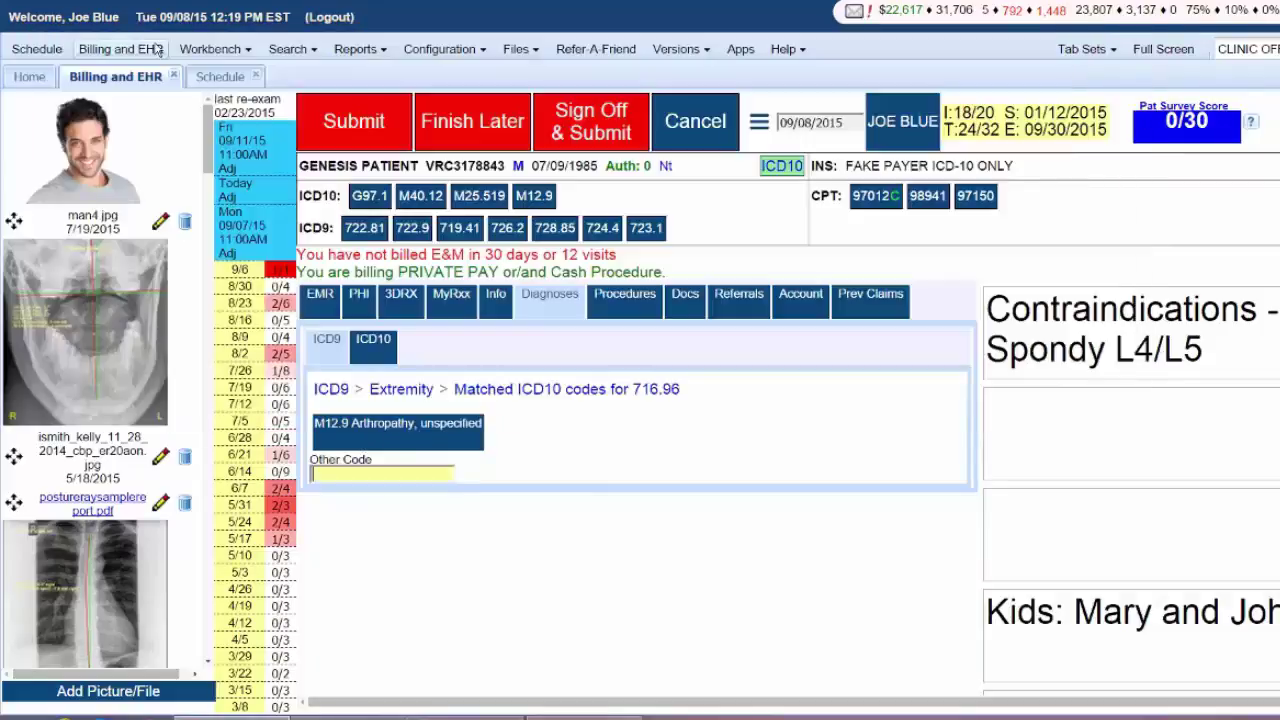
pyautogui.click(157, 50)
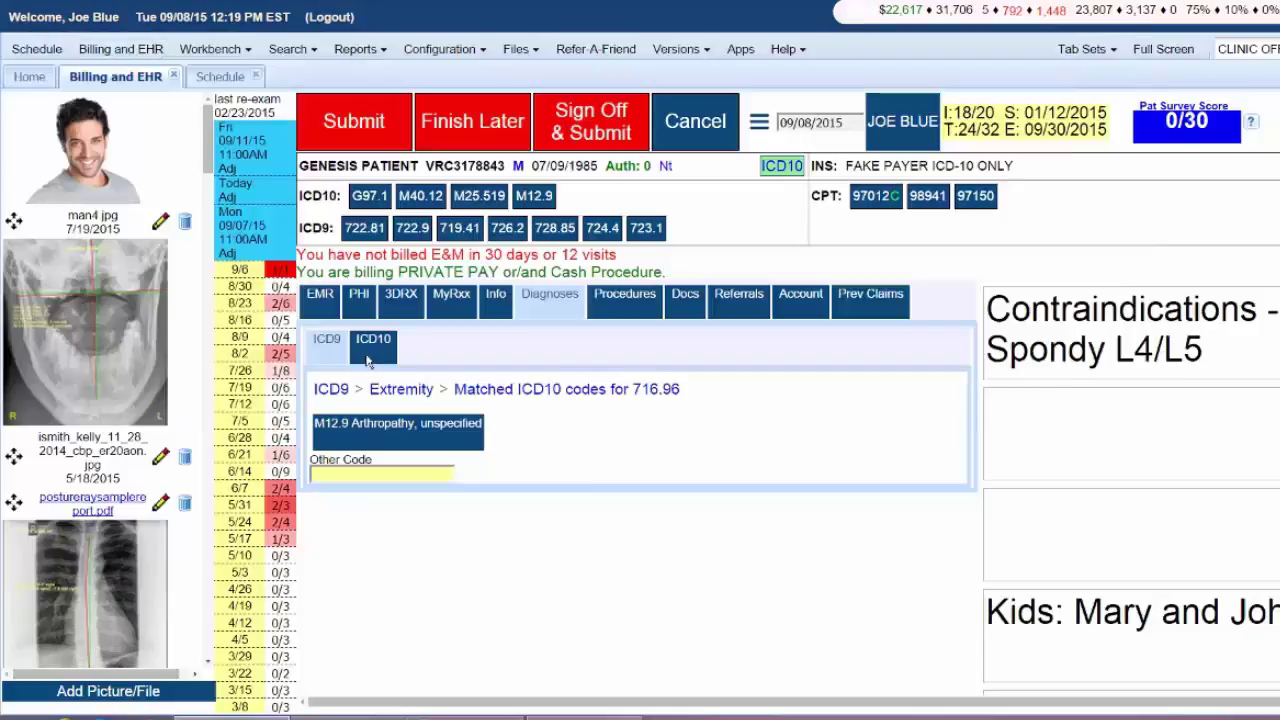
# View the ICD10 code search in the visit's diagnoses and return to the top-level ICD9 categories and their other-code entry
pyautogui.click(397, 423)
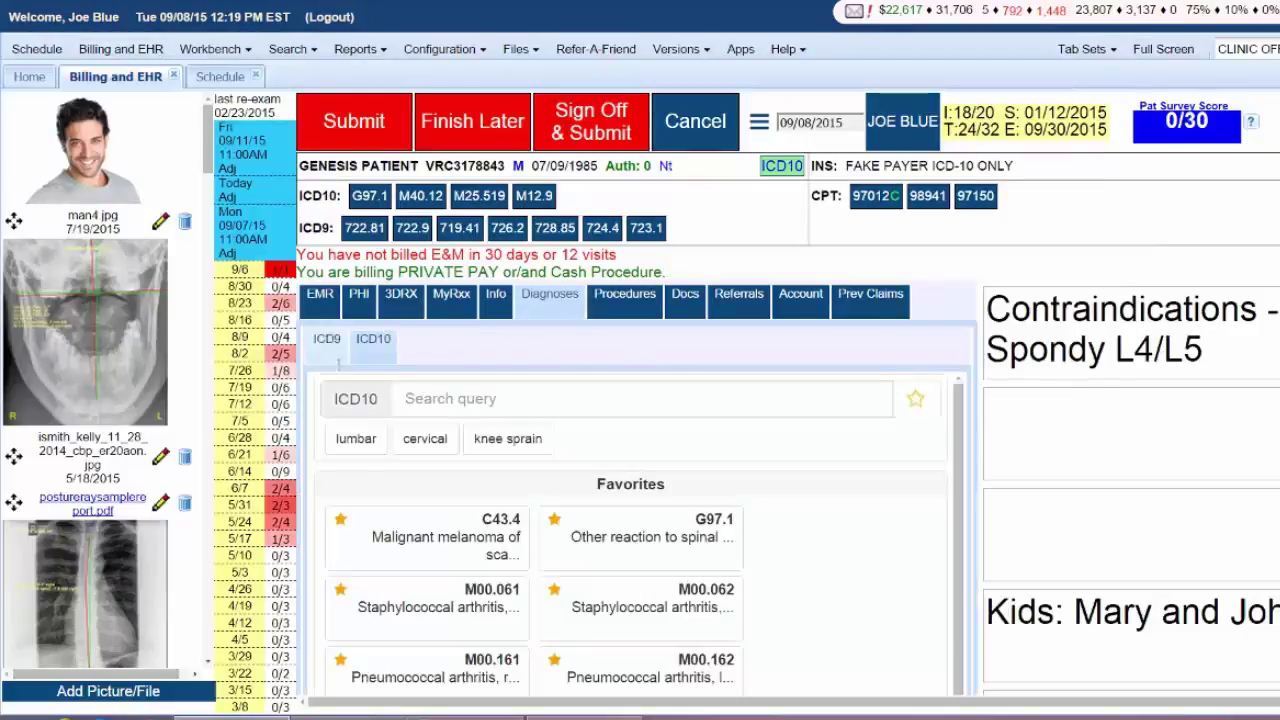
pyautogui.click(310, 333)
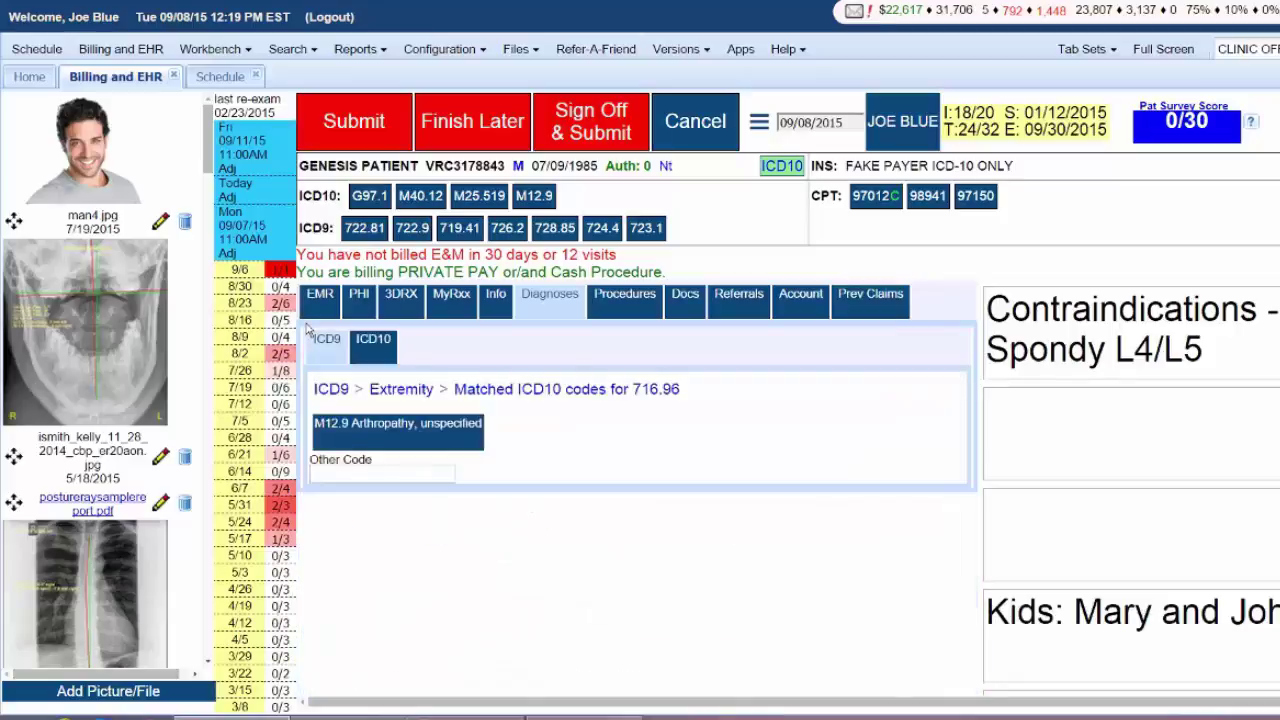
pyautogui.click(318, 386)
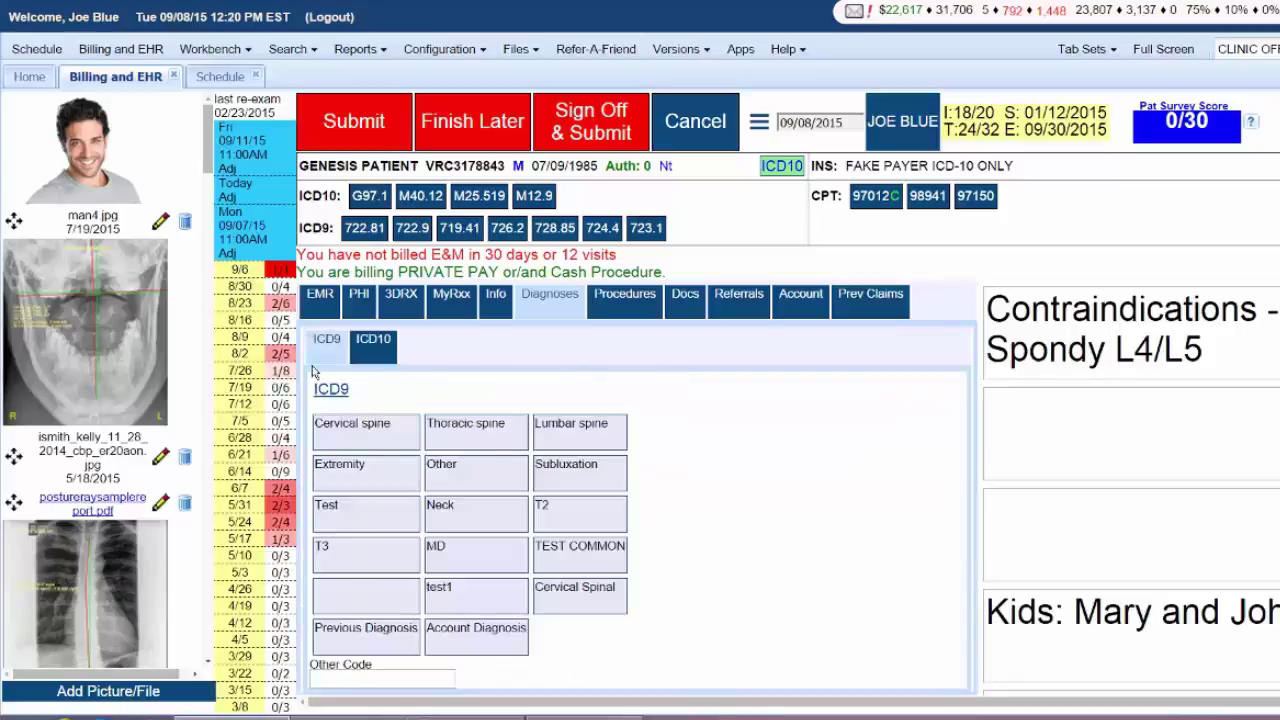
pyautogui.scroll(-2, 313, 372)
pyautogui.click(340, 458)
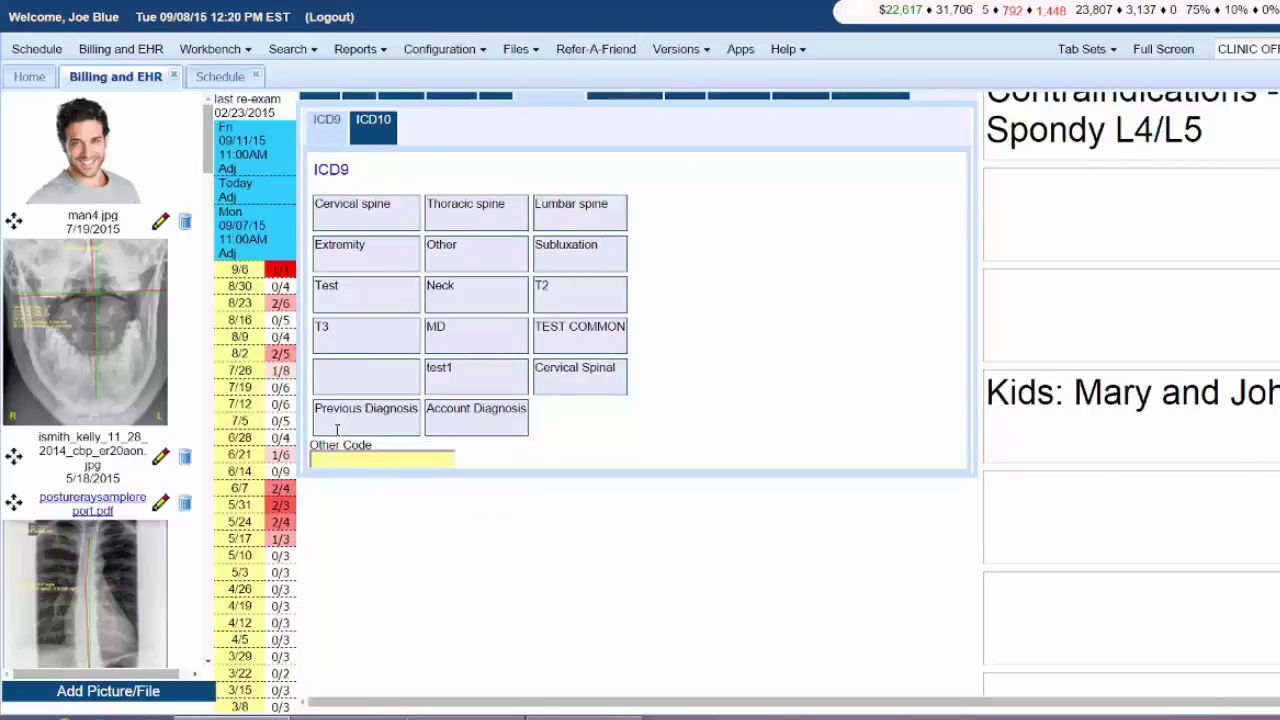
pyautogui.scroll(2, 337, 429)
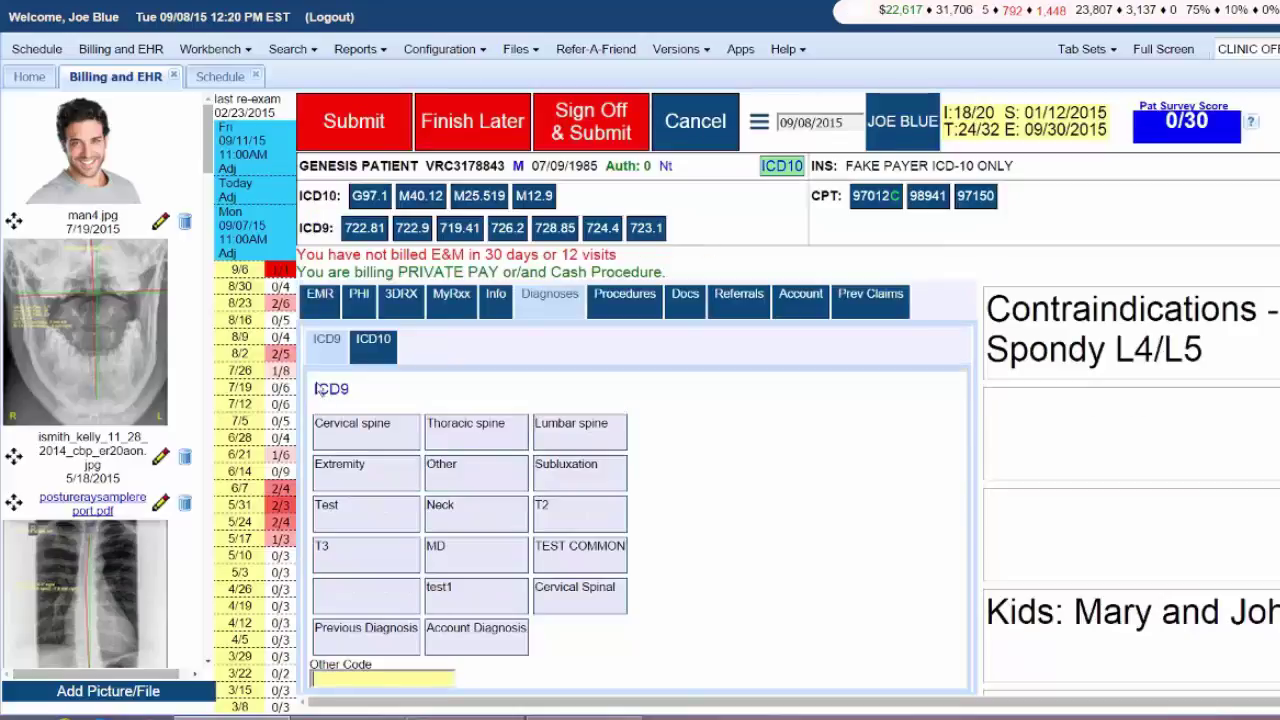
# Remove ICD9 code 723.1 from the visit again and re-add it by searching other codes for "cervicalgia"
pyautogui.click(646, 228)
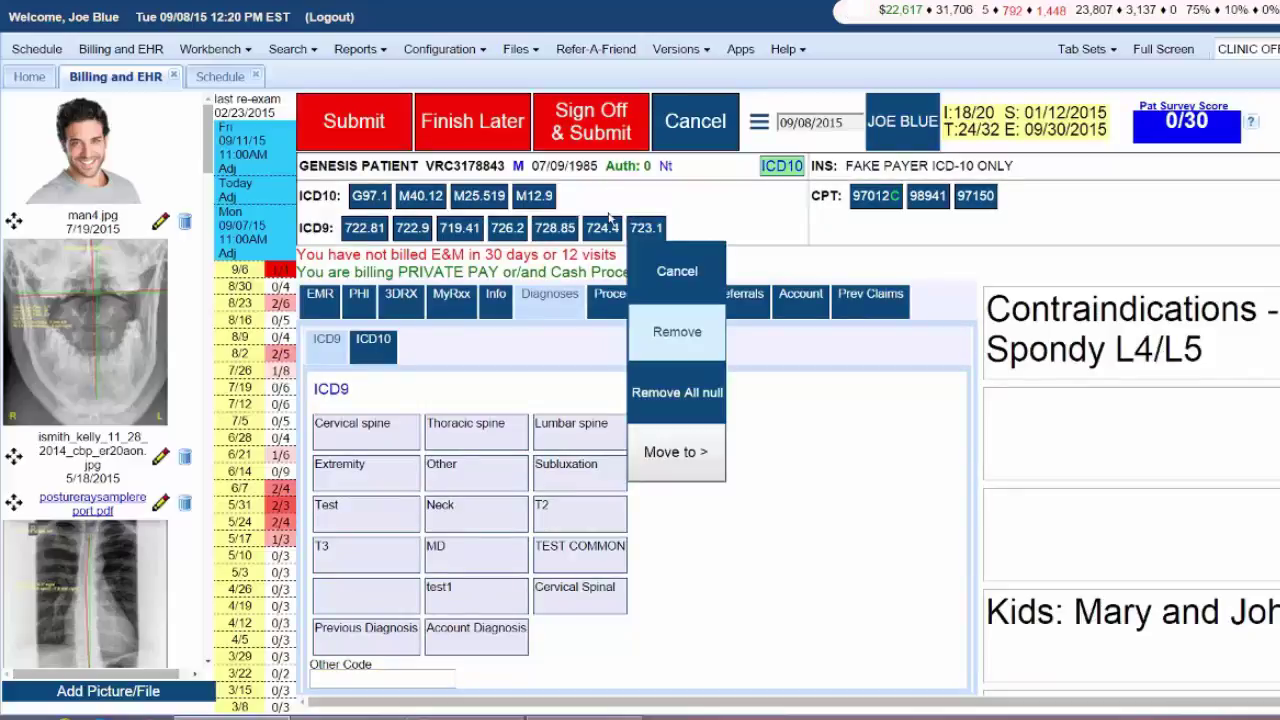
pyautogui.click(677, 331)
pyautogui.scroll(-1, 390, 634)
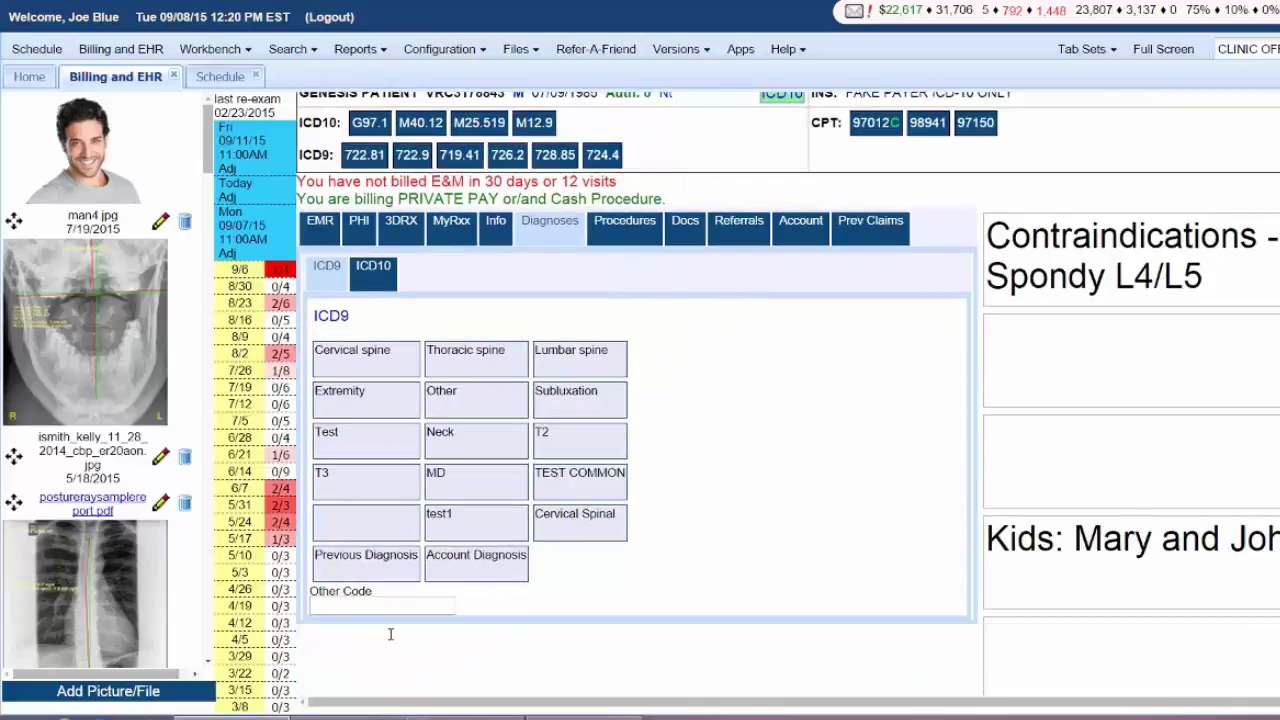
pyautogui.write('cervi')
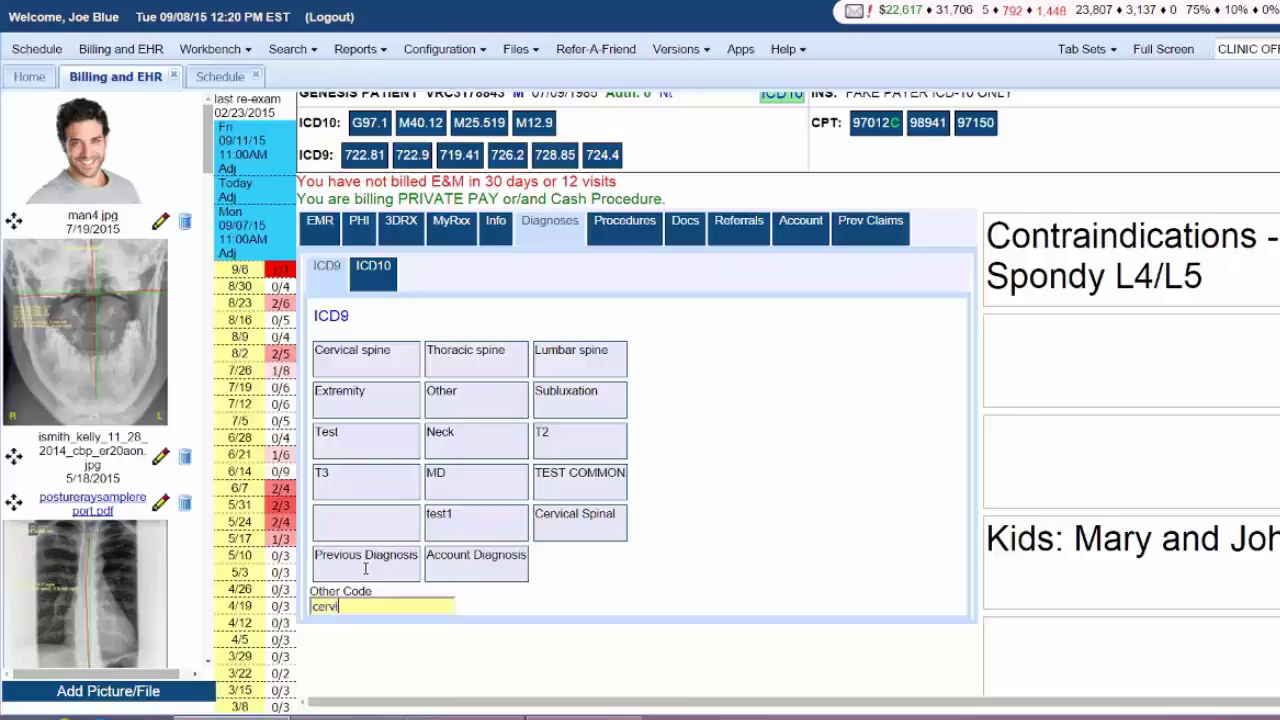
pyautogui.write('calgia')
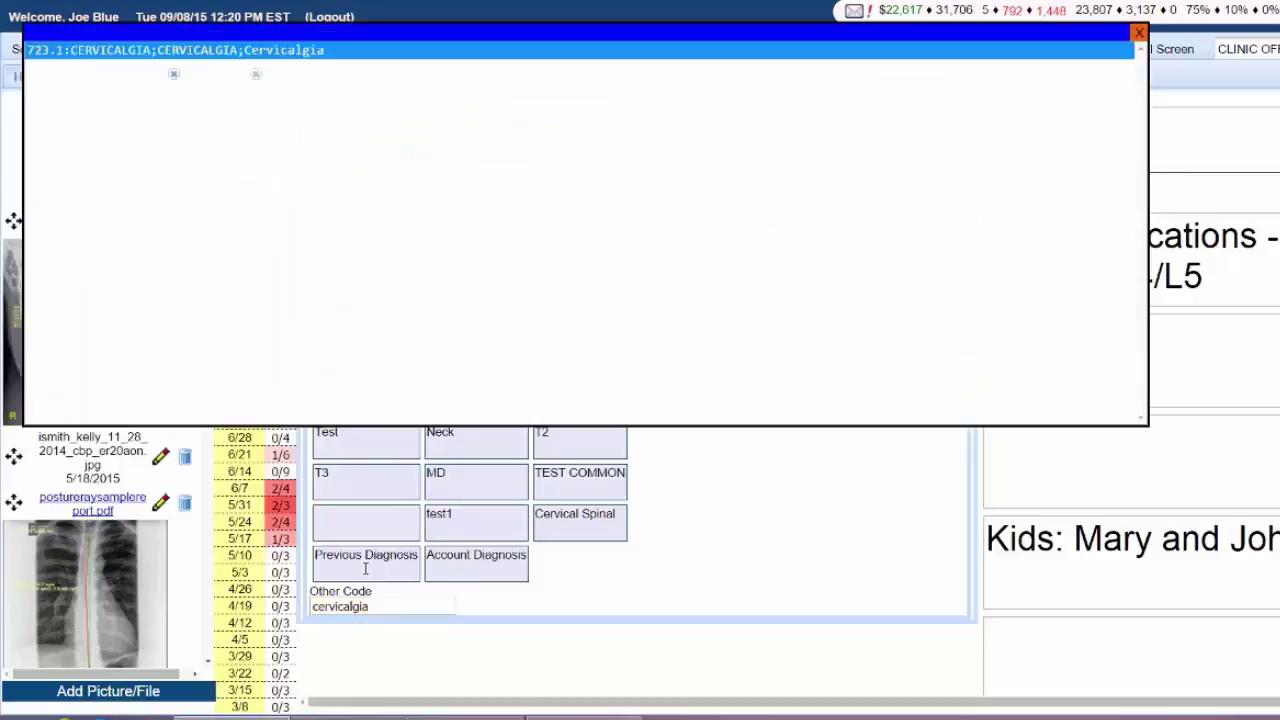
pyautogui.press('Return')
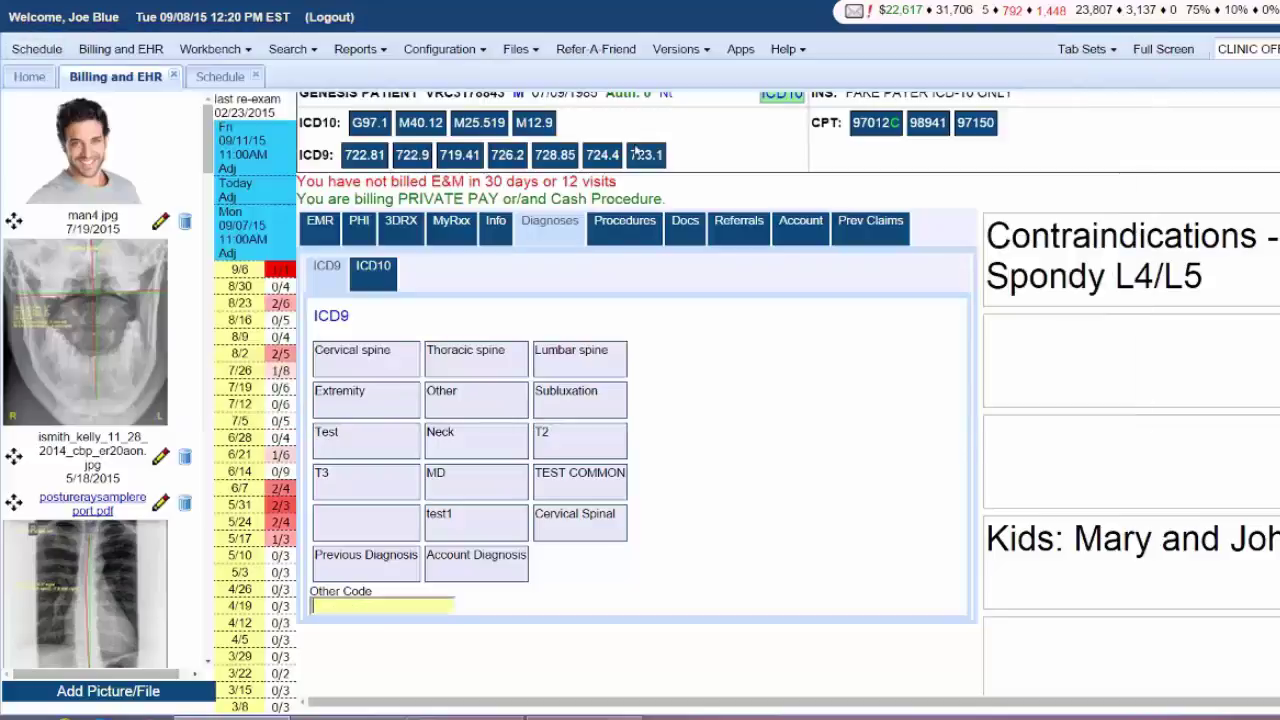
pyautogui.scroll(1, 628, 158)
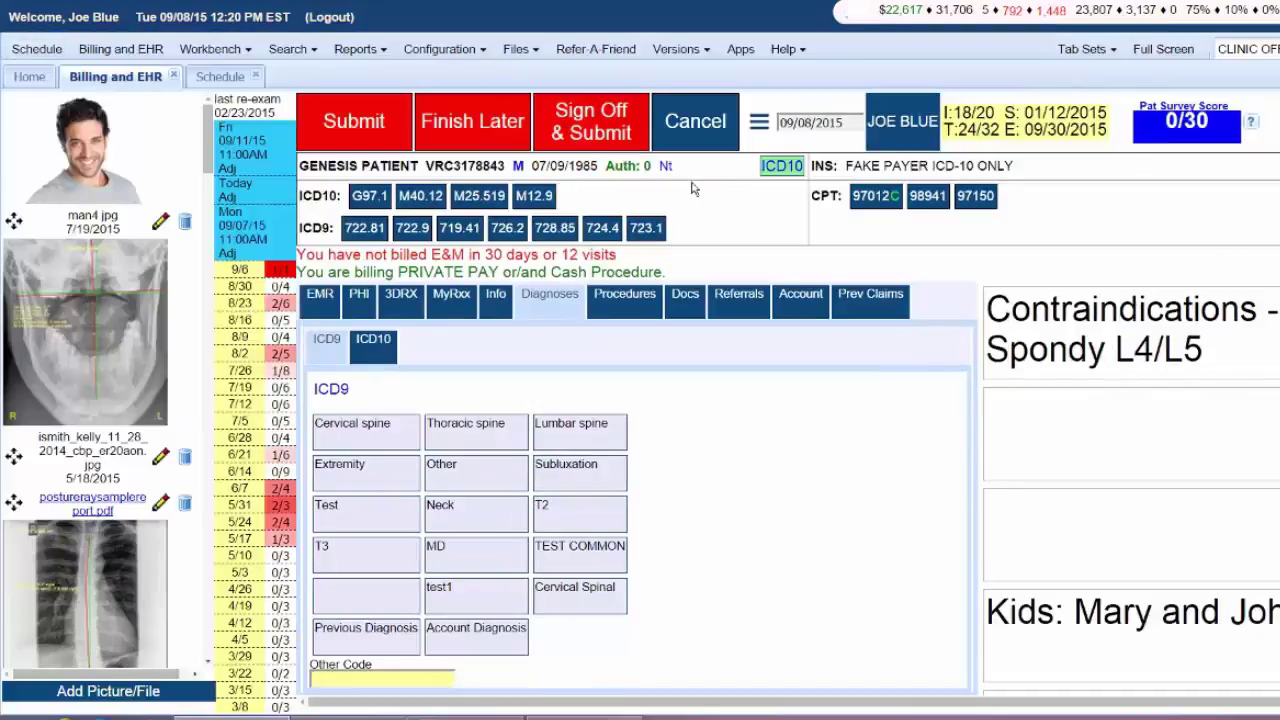
# Review the suggested ICD-10 matches for all of the visit's ICD9 codes and close the mapping without saving
pyautogui.click(779, 166)
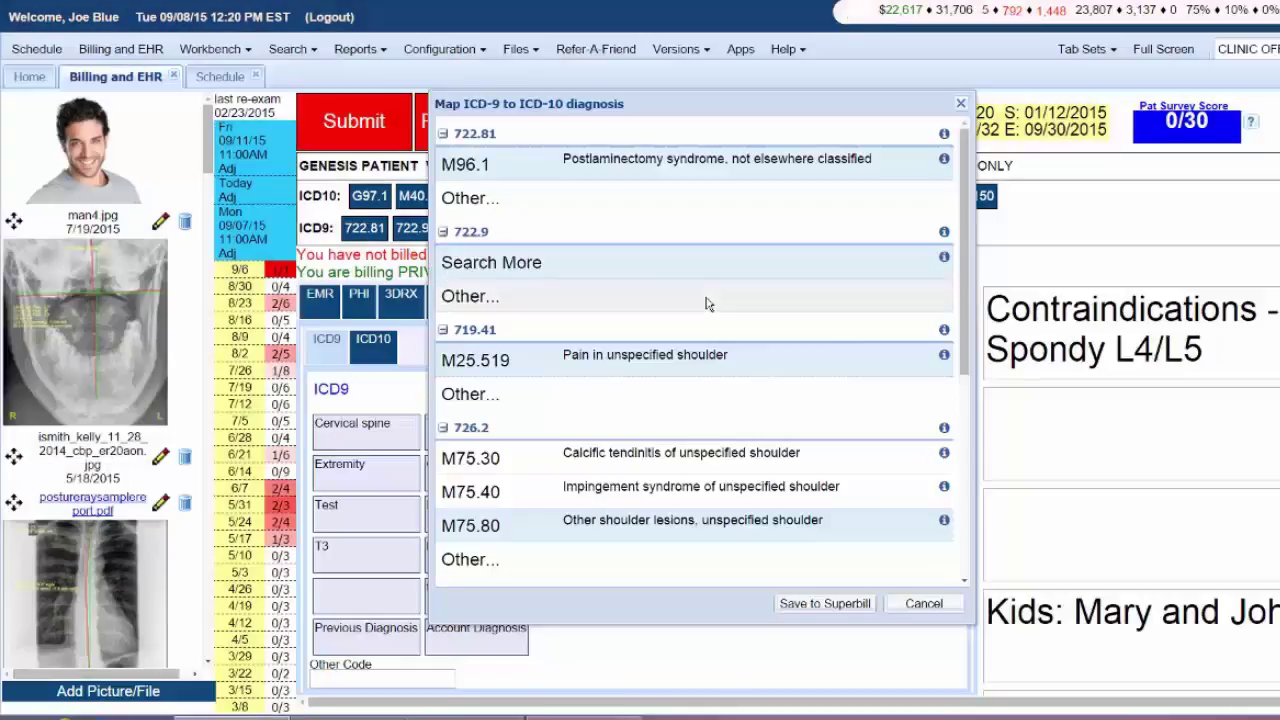
pyautogui.scroll(-3, 706, 296)
pyautogui.scroll(-5, 706, 296)
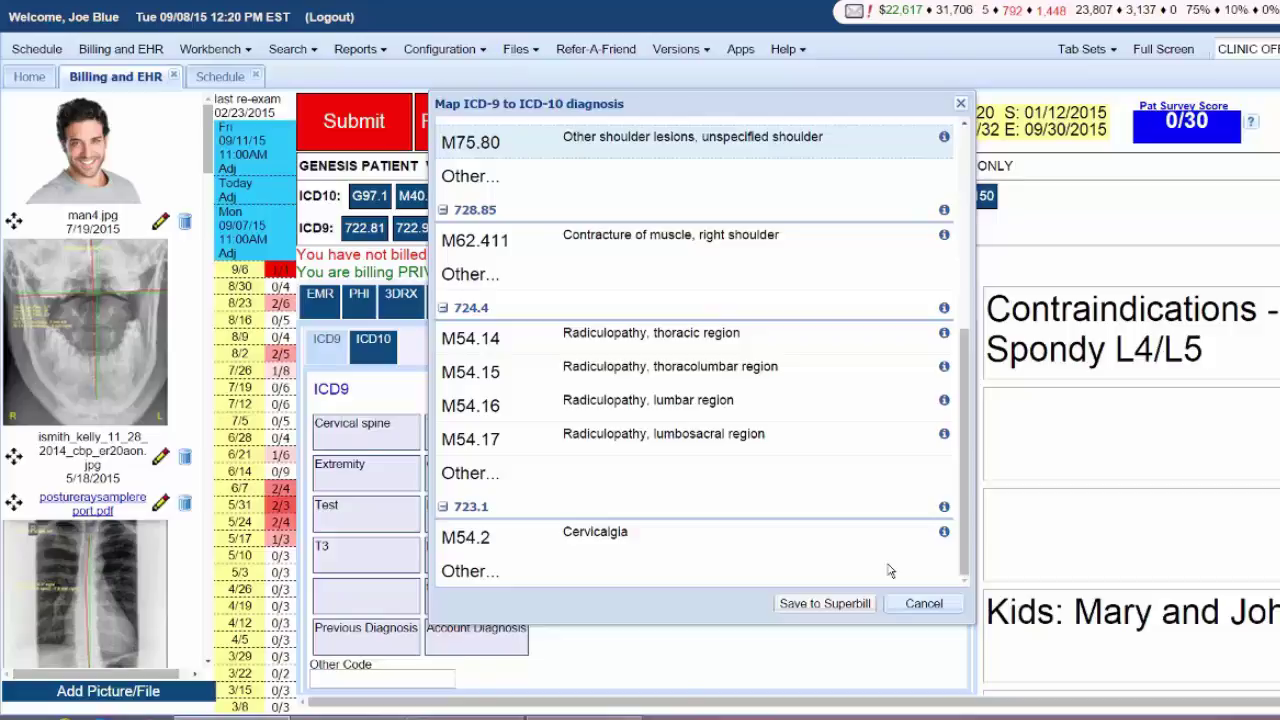
pyautogui.press('Escape')
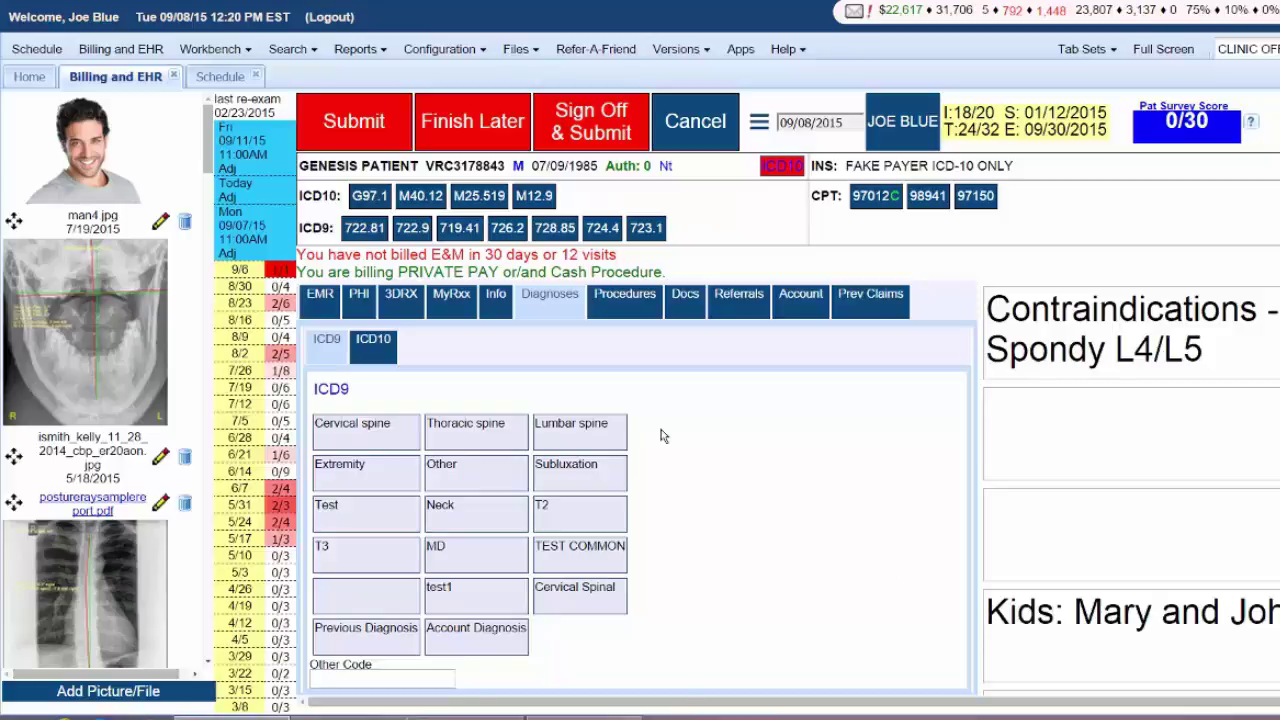
pyautogui.scroll(-2, 661, 430)
pyautogui.scroll(2, 577, 485)
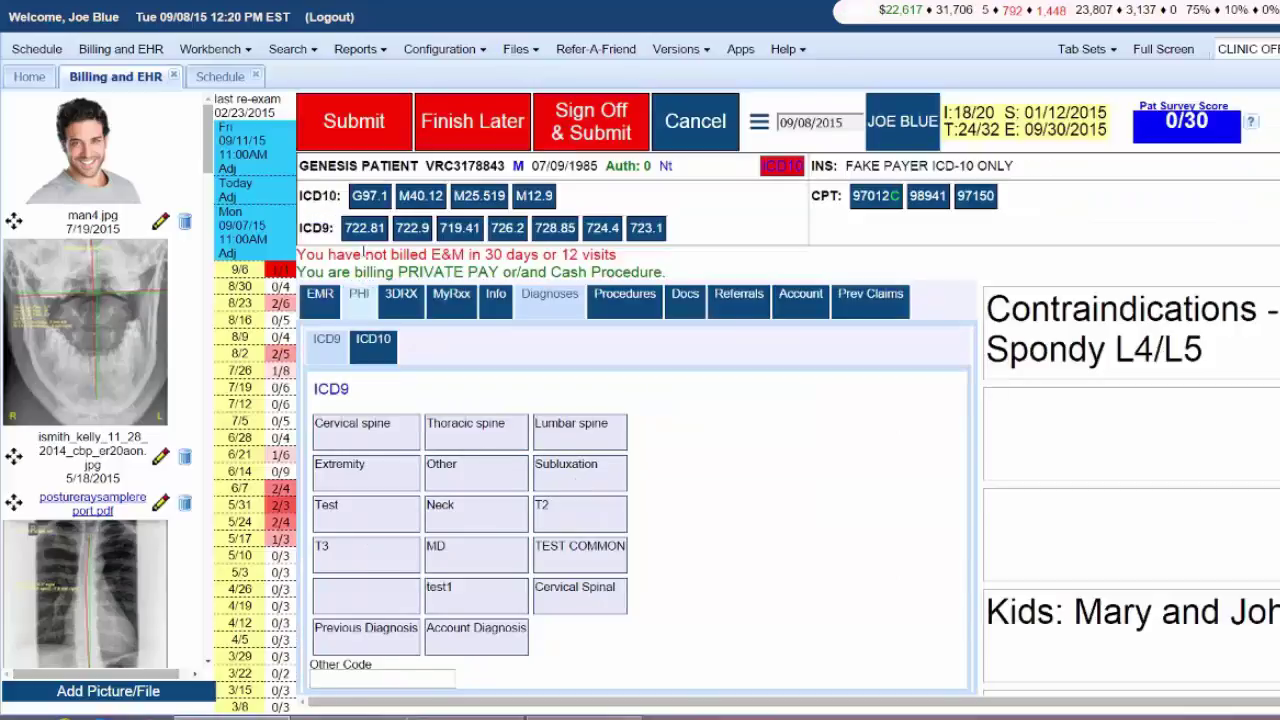
# Open the ICD10 code search from the Assessment section of the visit note, view the selected codes and close it
pyautogui.click(304, 285)
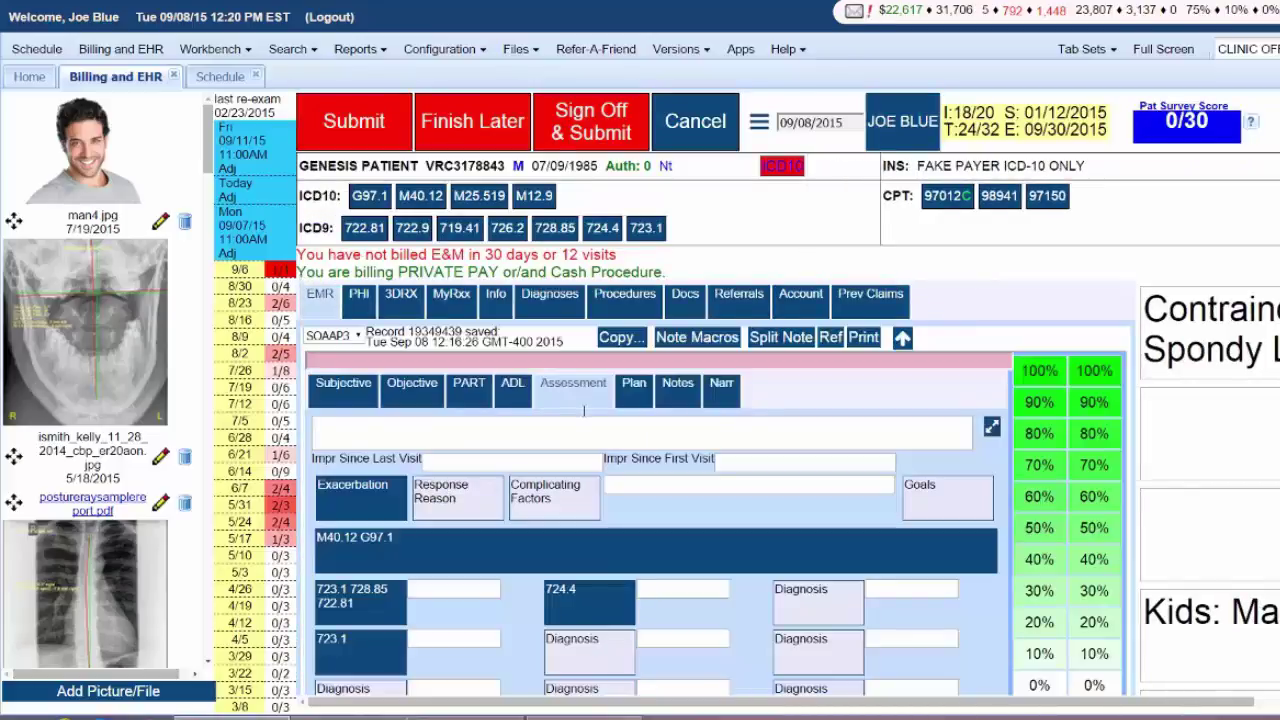
pyautogui.click(433, 455)
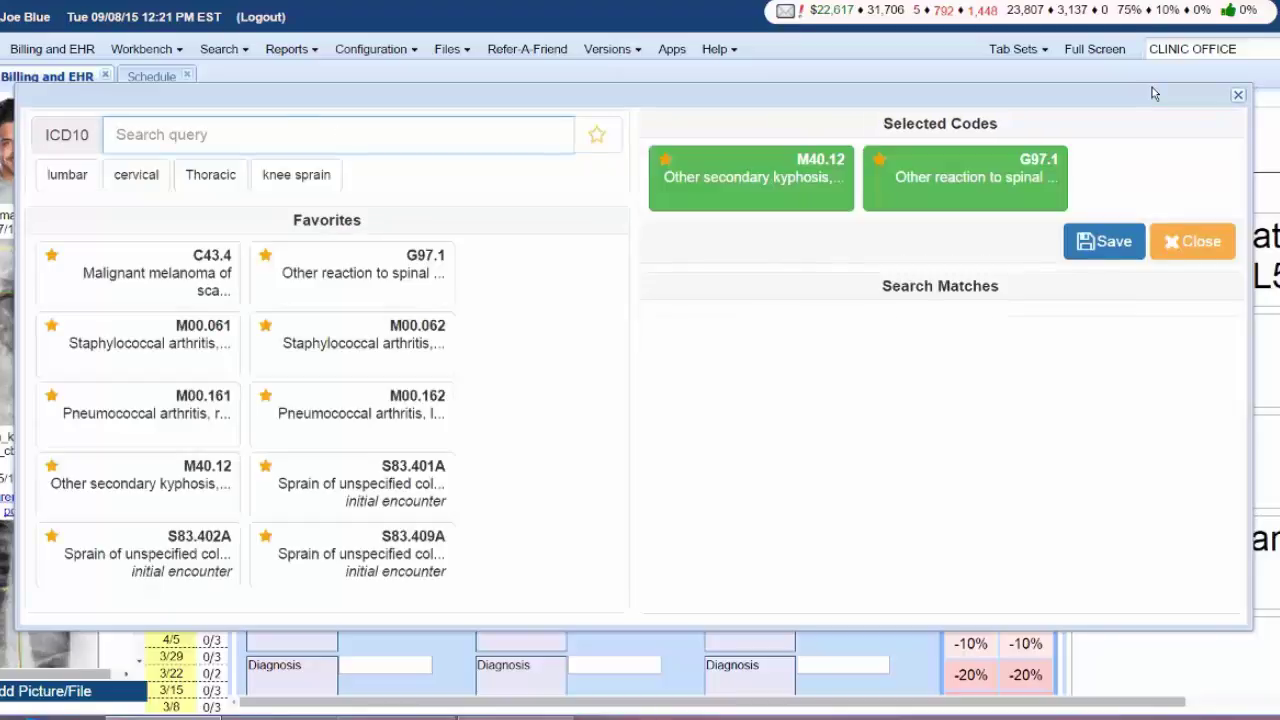
pyautogui.click(1238, 94)
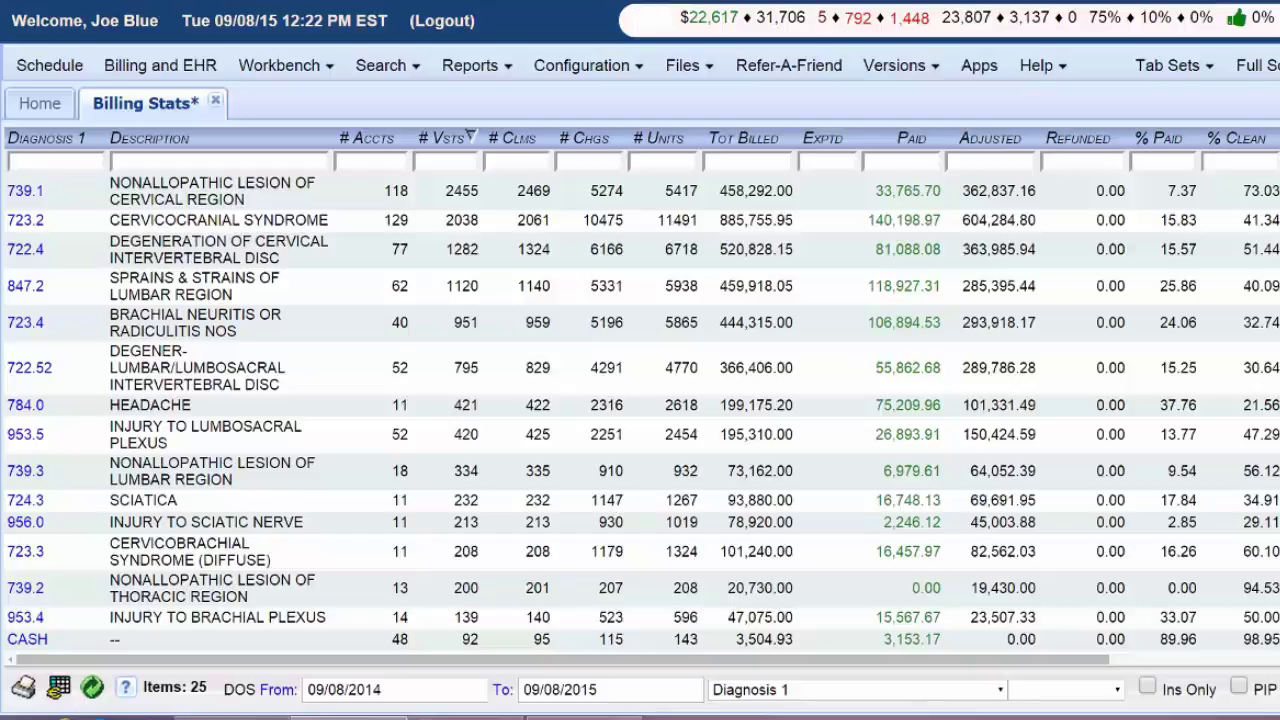
# Examine the billing statistics report by Diagnosis 1 for 09/08/2014 to 09/08/2015, including the total number of visits
pyautogui.click(455, 63)
pyautogui.moveTo(560, 102)
pyautogui.doubleClick(198, 687)
pyautogui.click(188, 638)
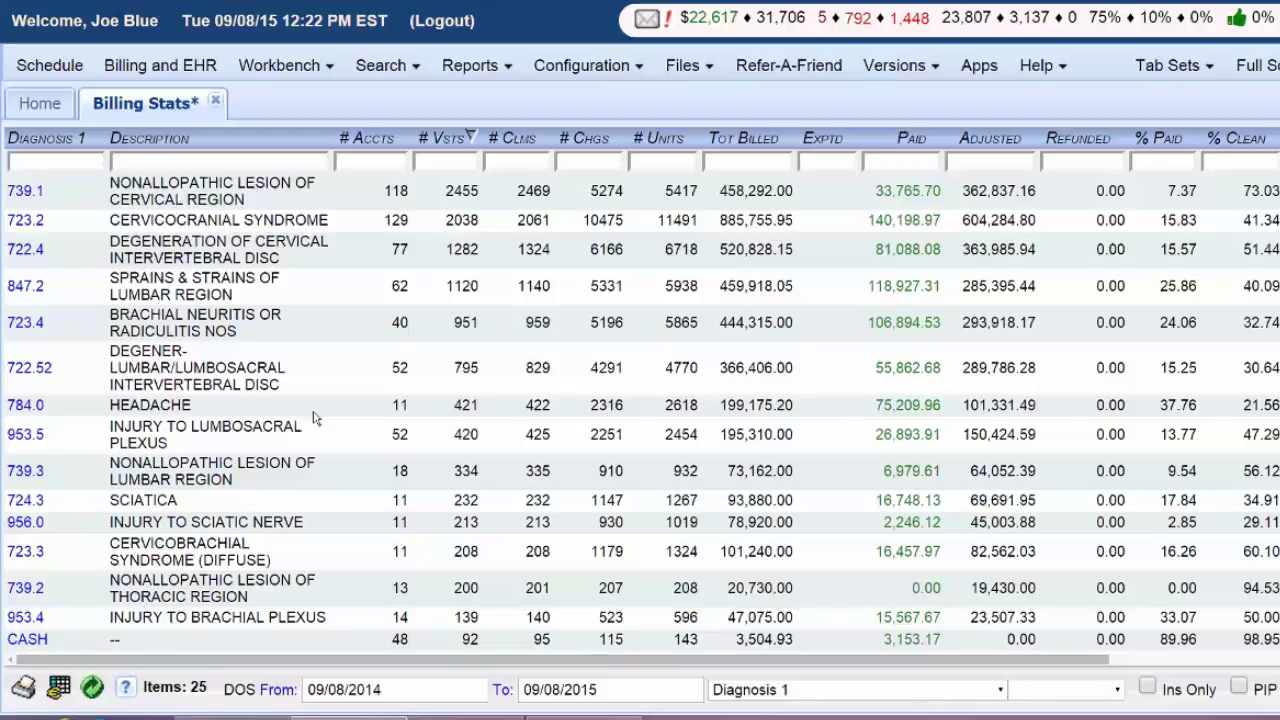
pyautogui.scroll(-5, 313, 418)
pyautogui.doubleClick(458, 638)
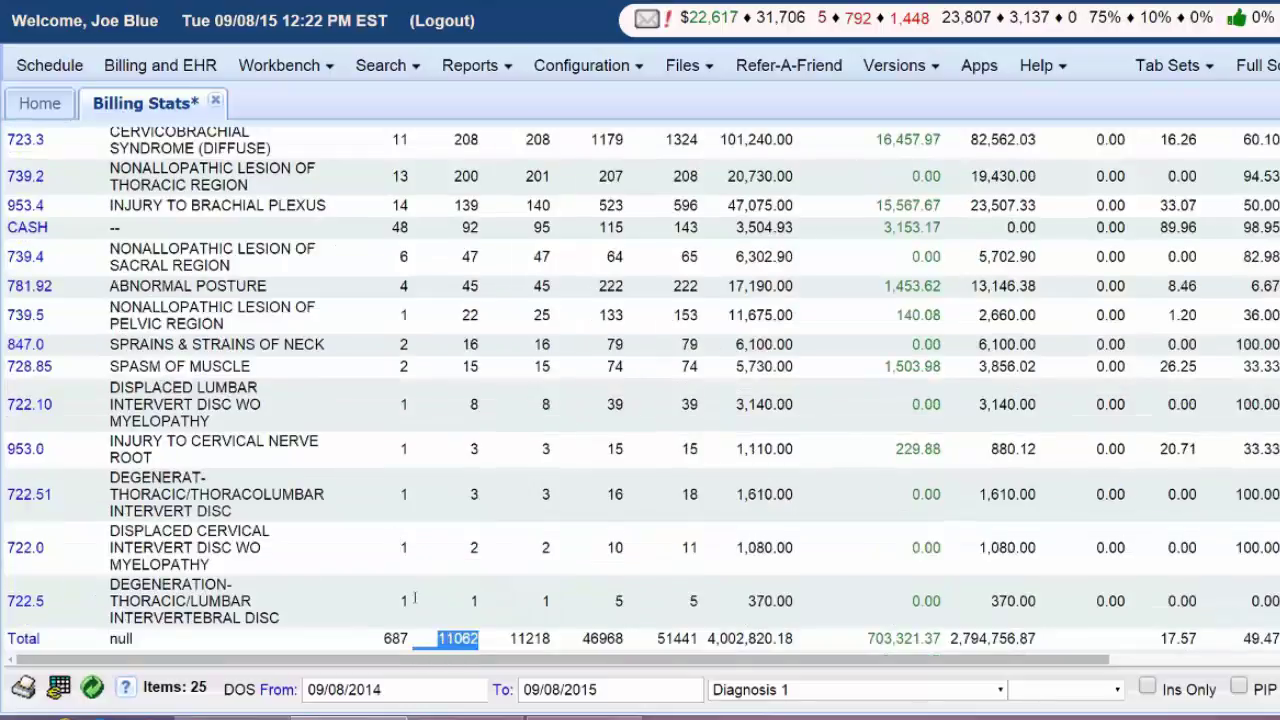
pyautogui.click(477, 629)
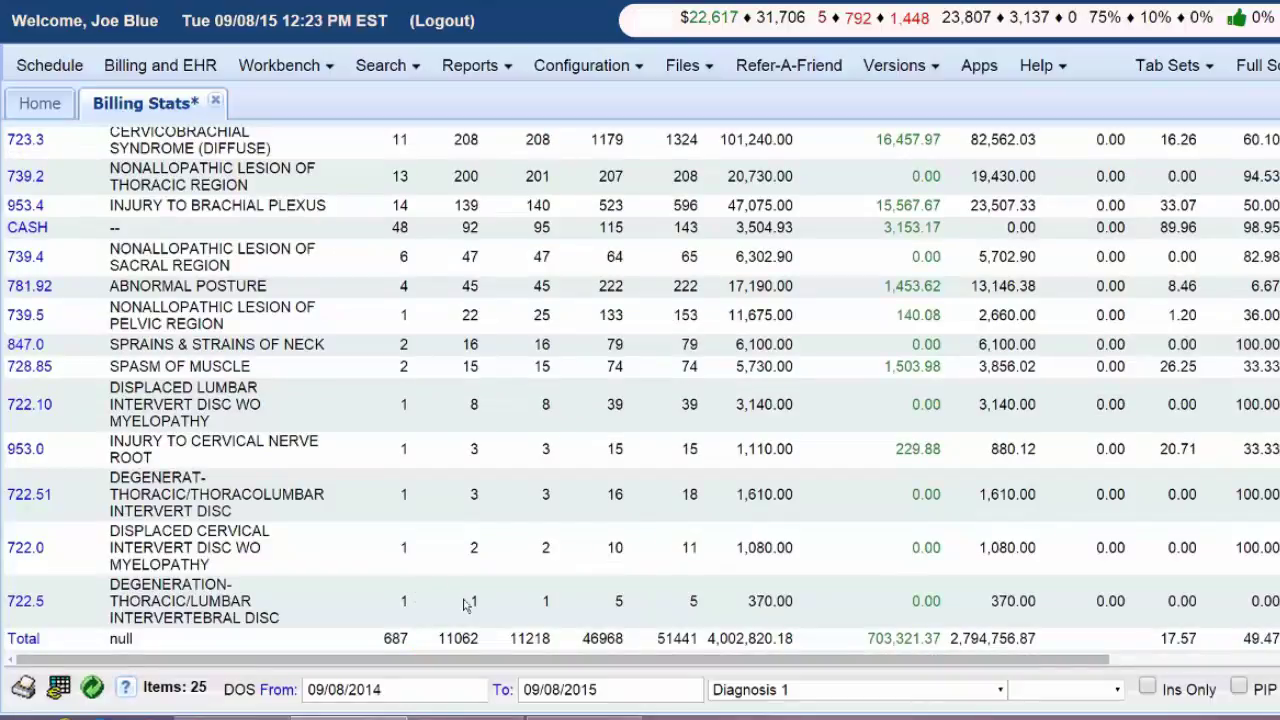
pyautogui.scroll(10, 467, 604)
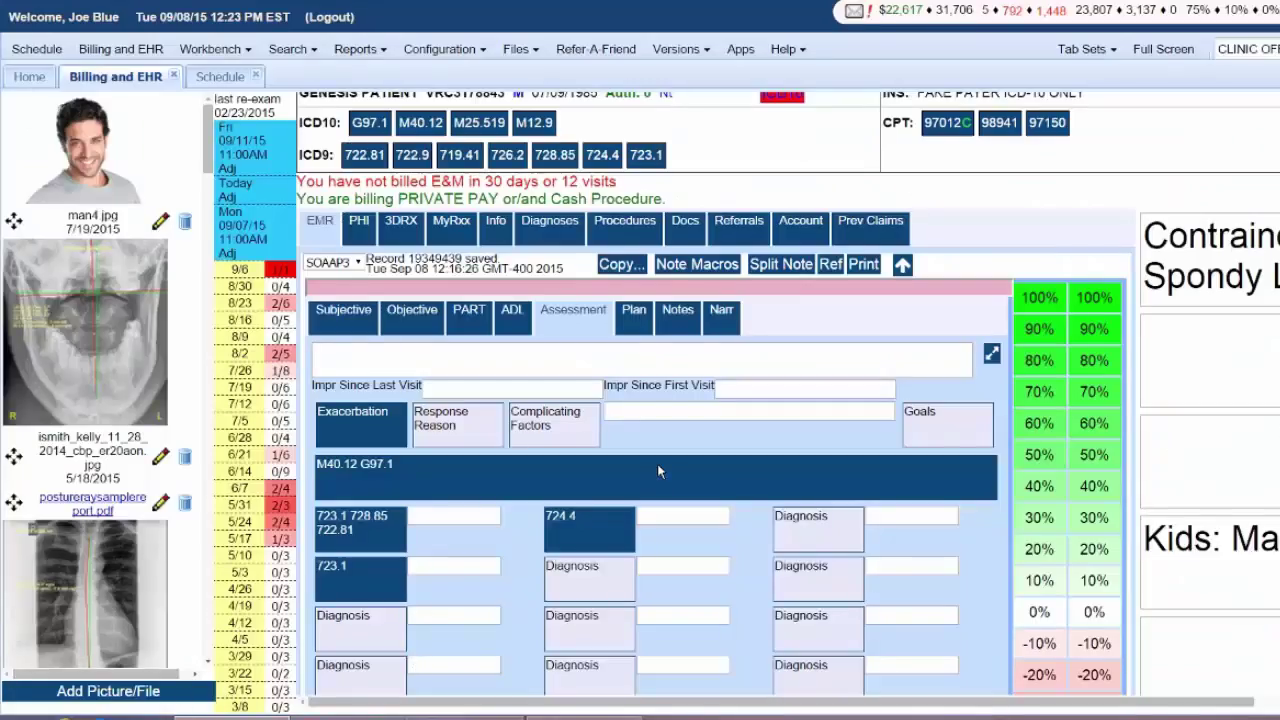
# Search for "FAKE" as the primary insurance plan in the patient's account and select FAKE PAYER ICD-10 ONLY
pyautogui.scroll(2, 709, 236)
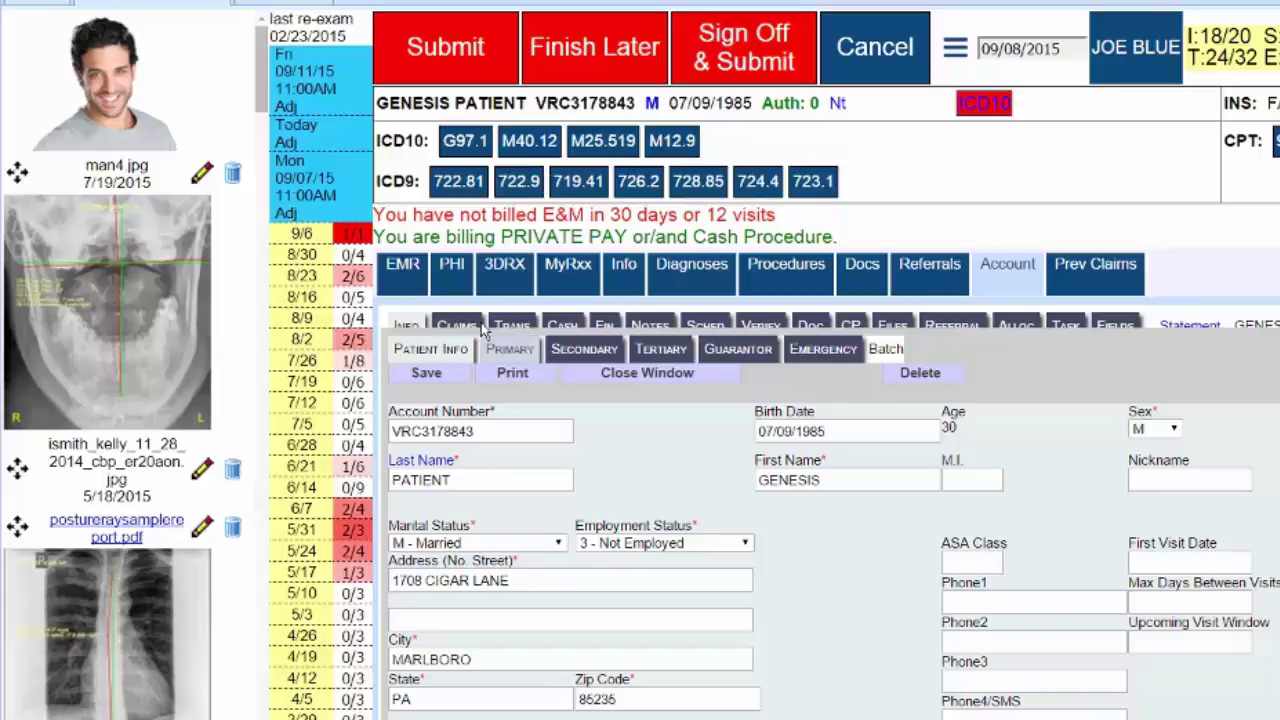
pyautogui.scroll(-3, 510, 400)
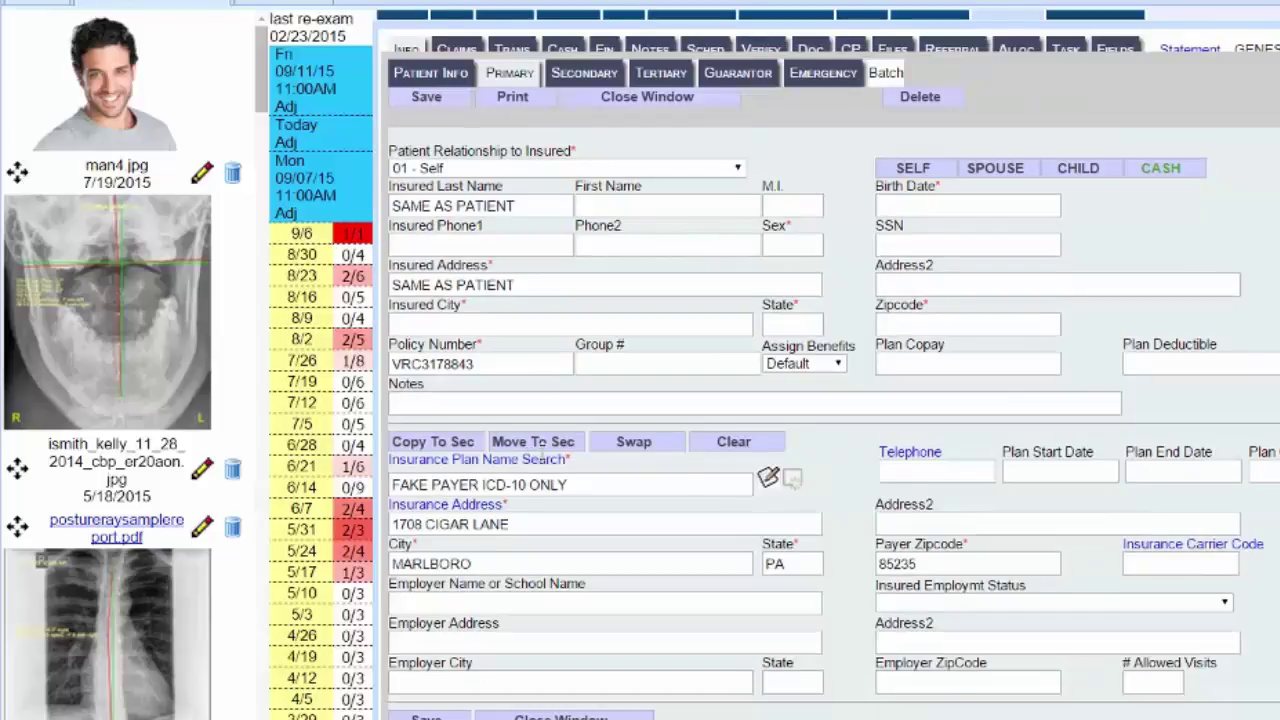
pyautogui.moveTo(568, 484); pyautogui.dragTo(433, 484)
pyautogui.scroll(1, 527, 484)
pyautogui.press('BackSpace')
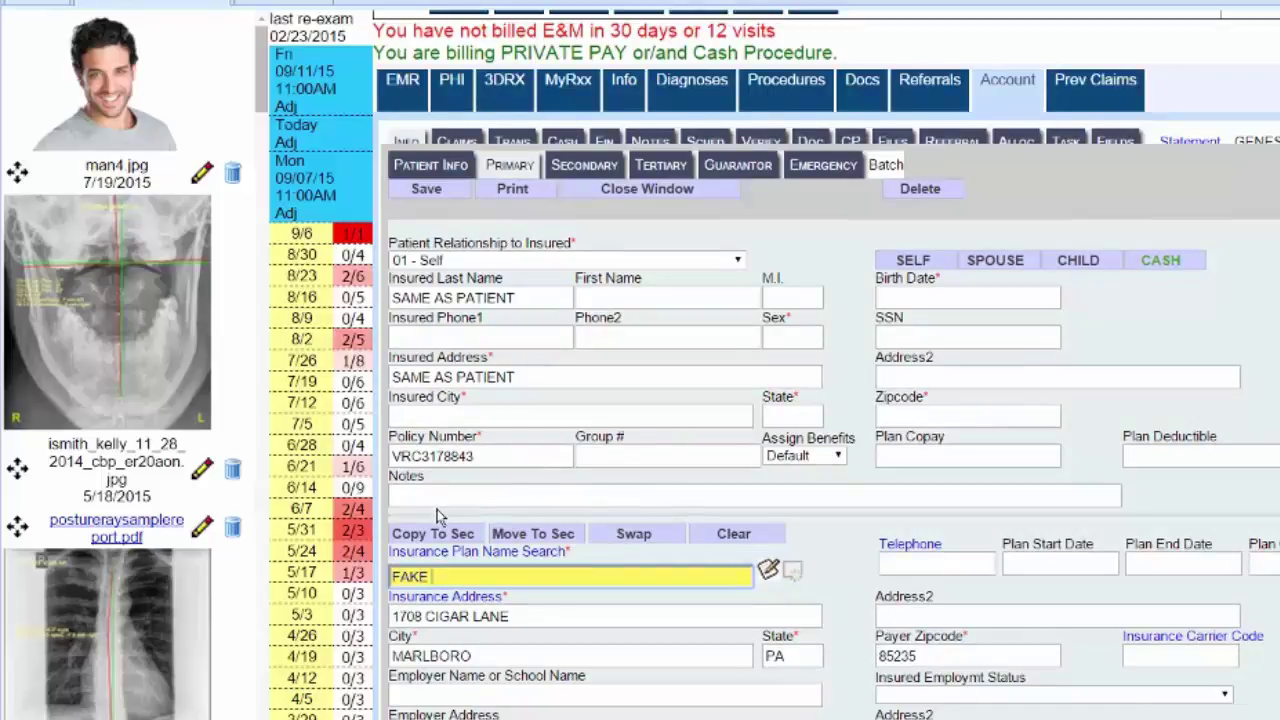
pyautogui.press('Return')
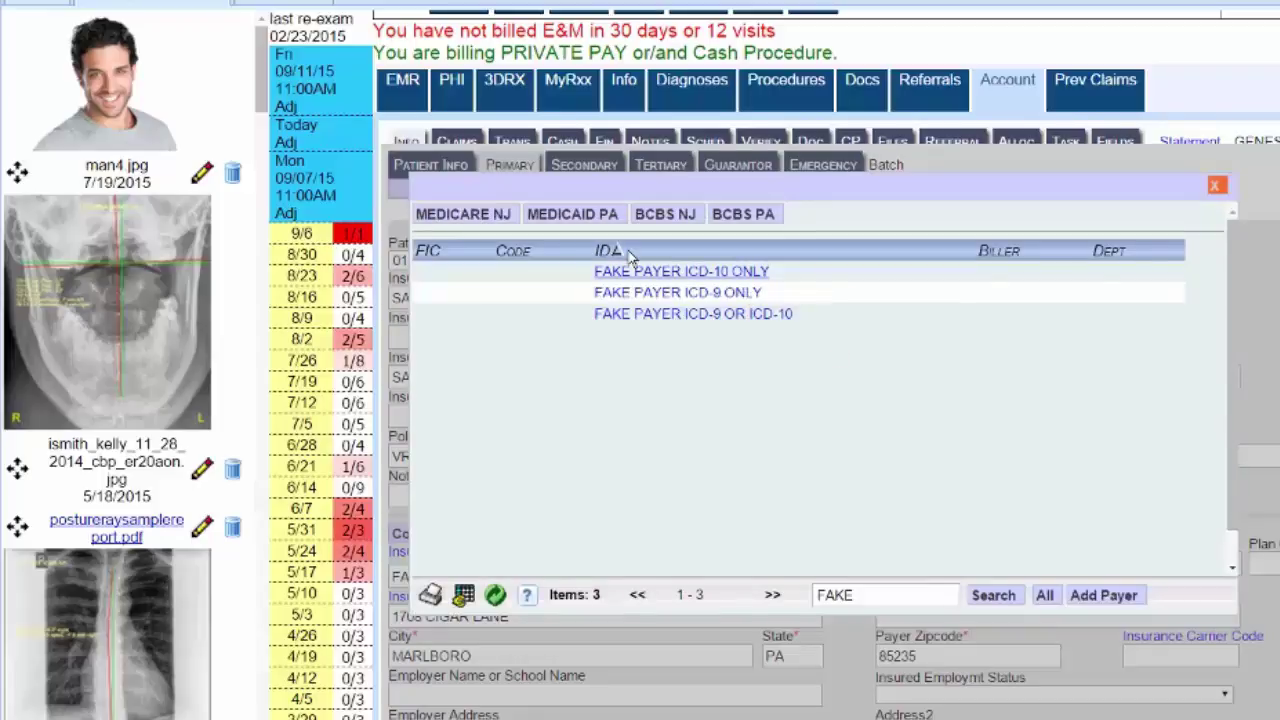
pyautogui.click(630, 271)
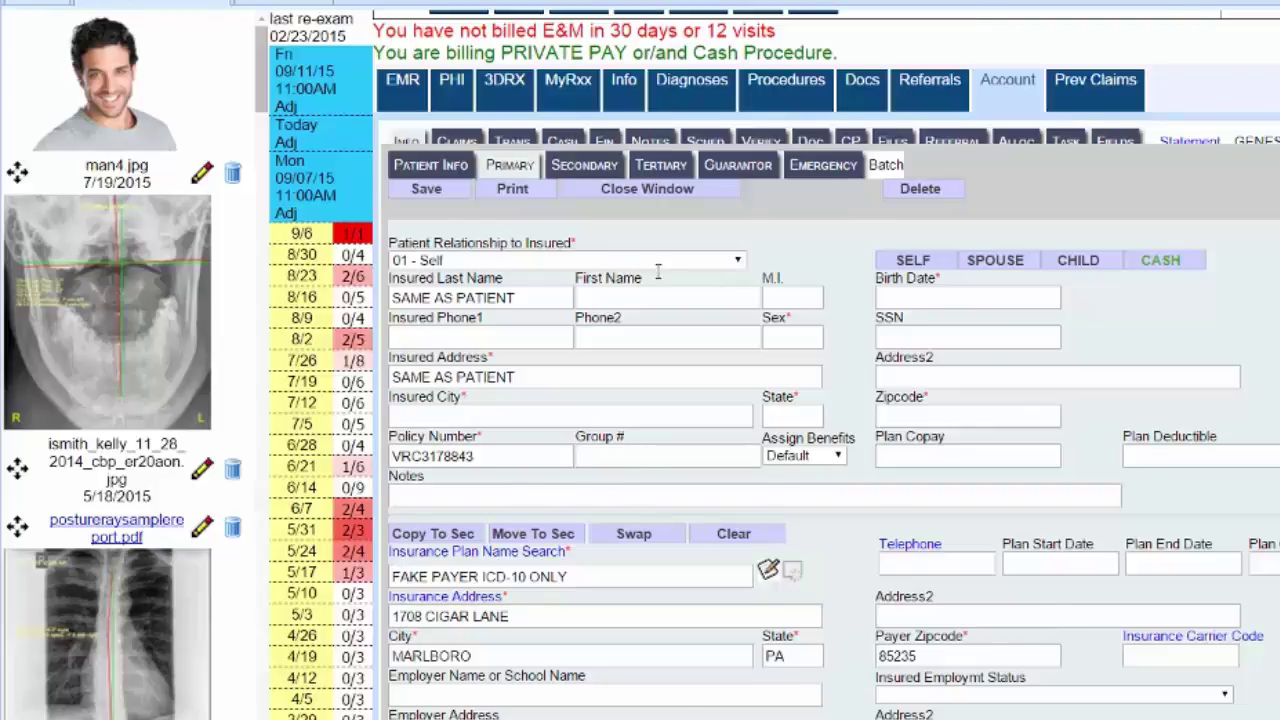
# Map ICD9 code 724.4 to M54.16 and 723.1 to M54.2, and save the ICD-10 mapping to the superbill
pyautogui.scroll(2, 666, 265)
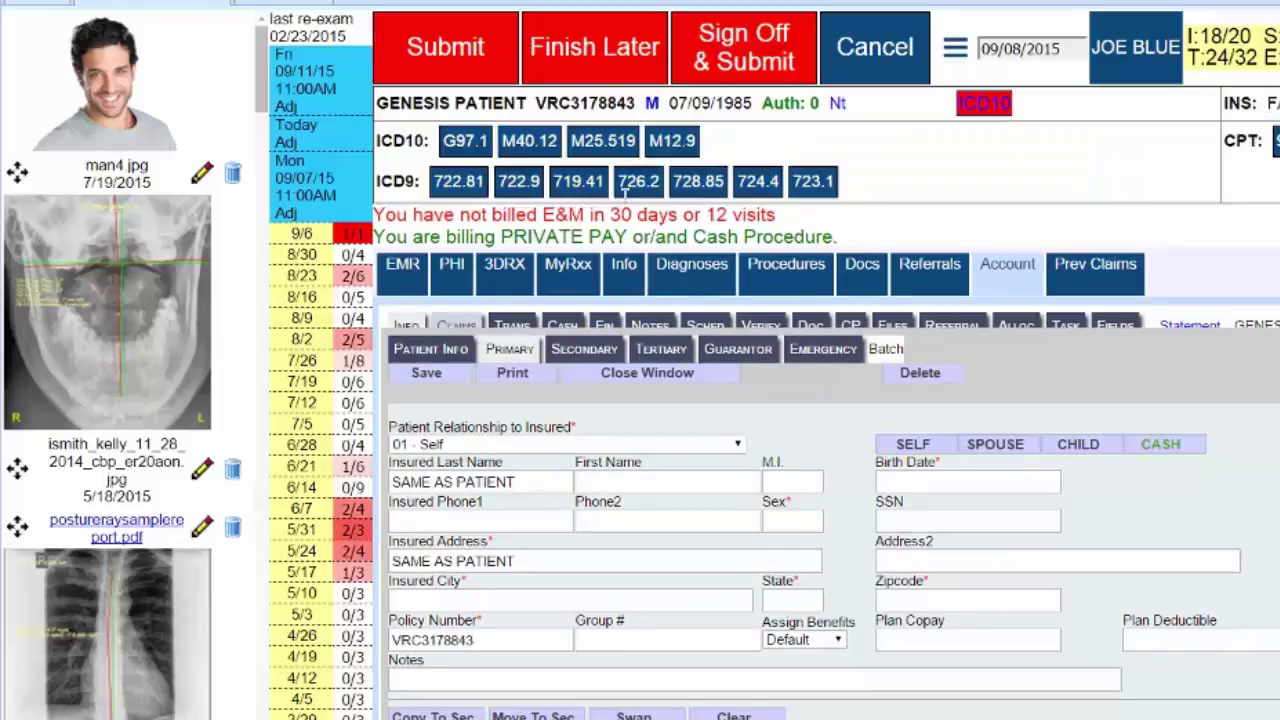
pyautogui.click(690, 264)
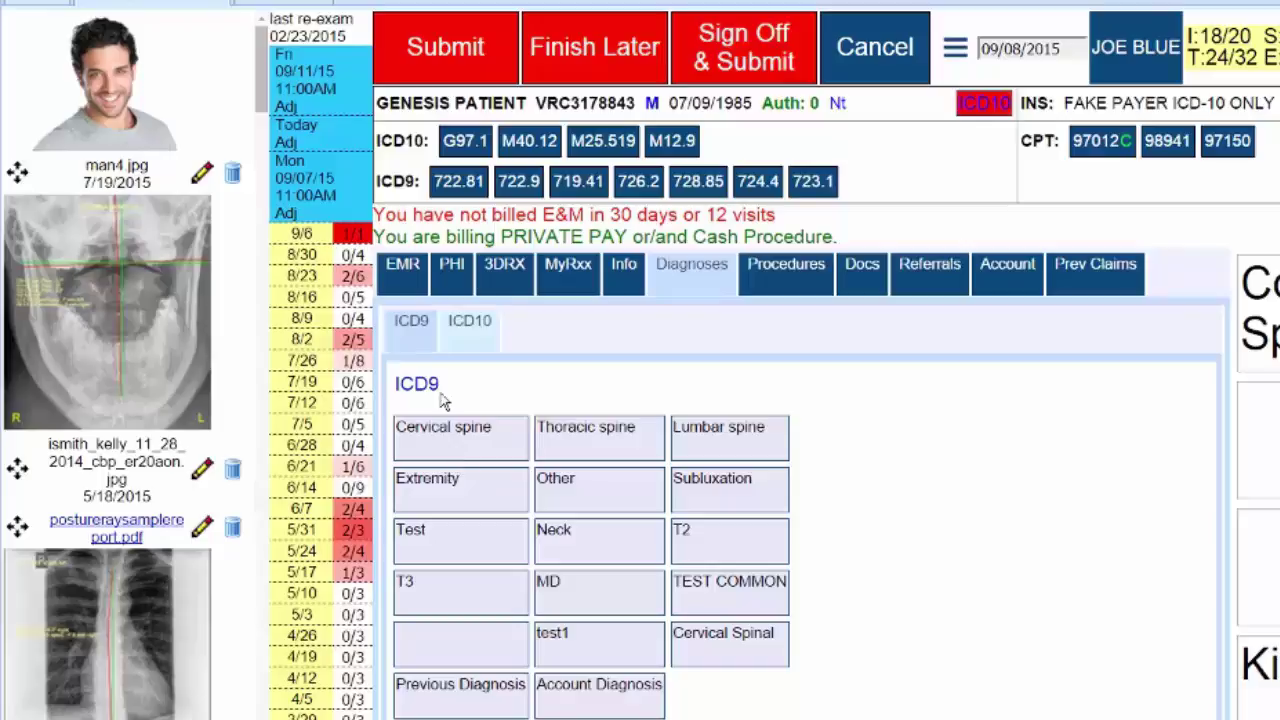
pyautogui.click(440, 317)
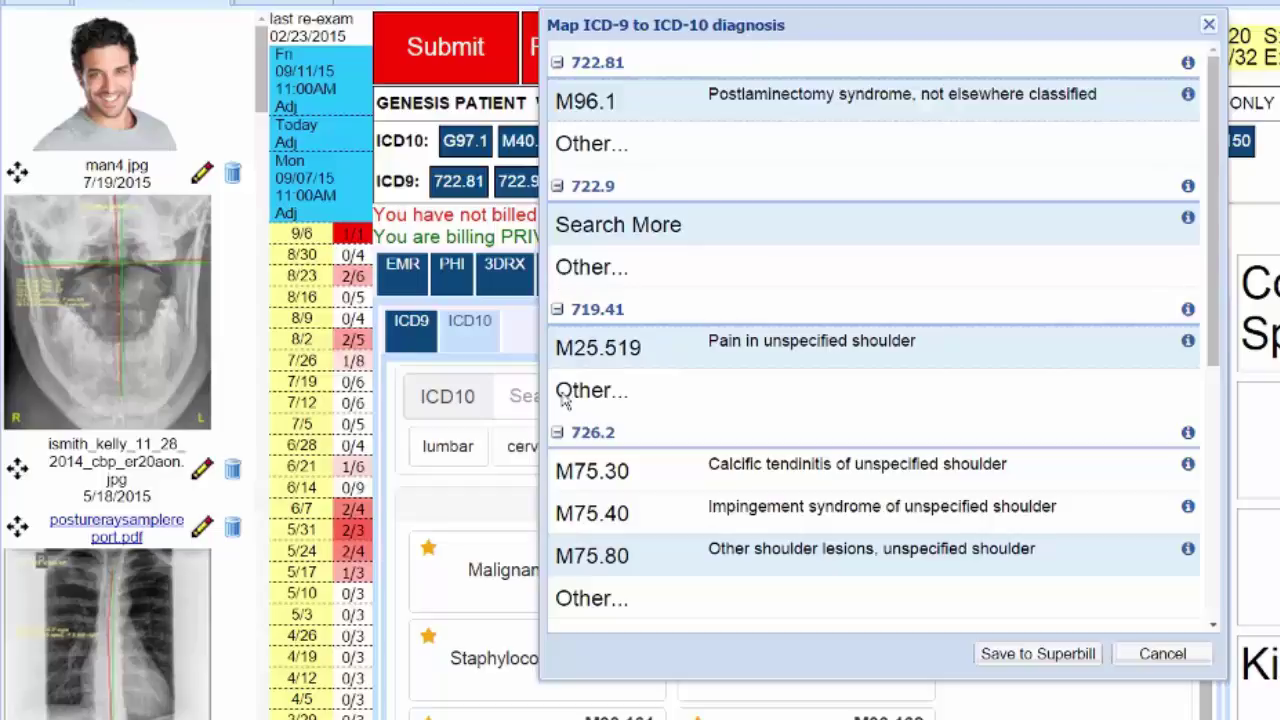
pyautogui.scroll(-5, 568, 405)
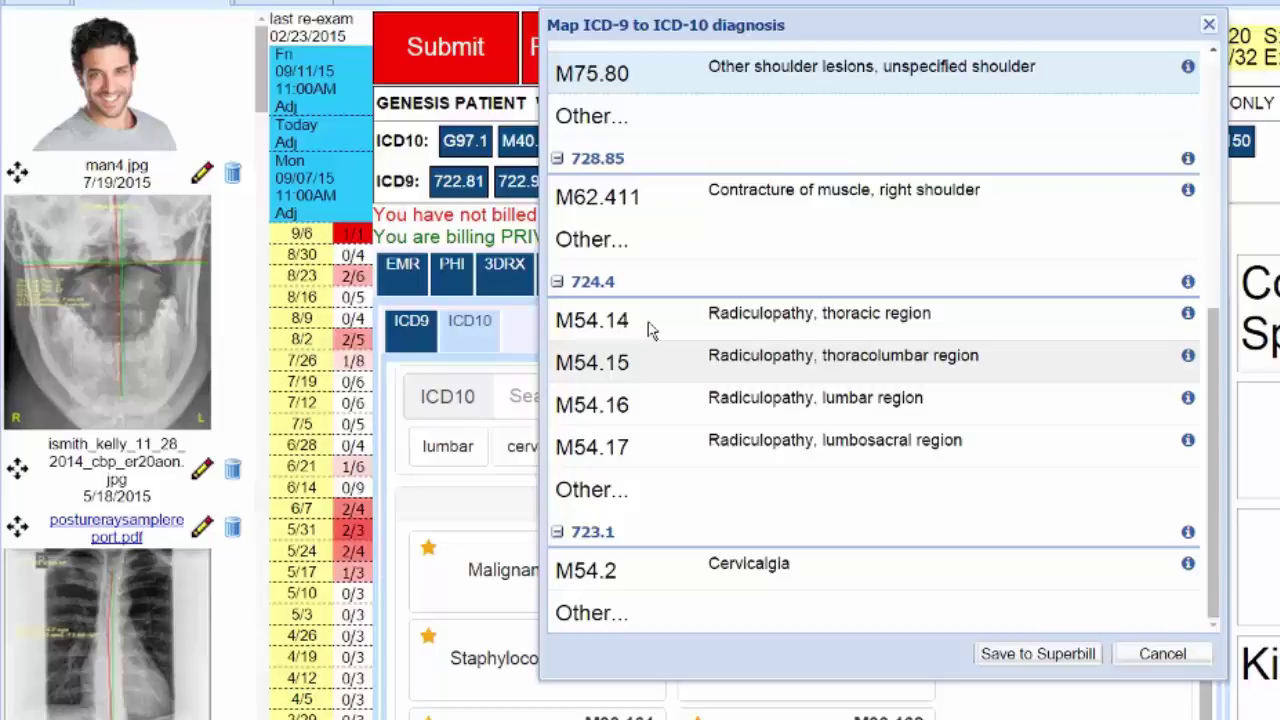
pyautogui.scroll(5, 750, 300)
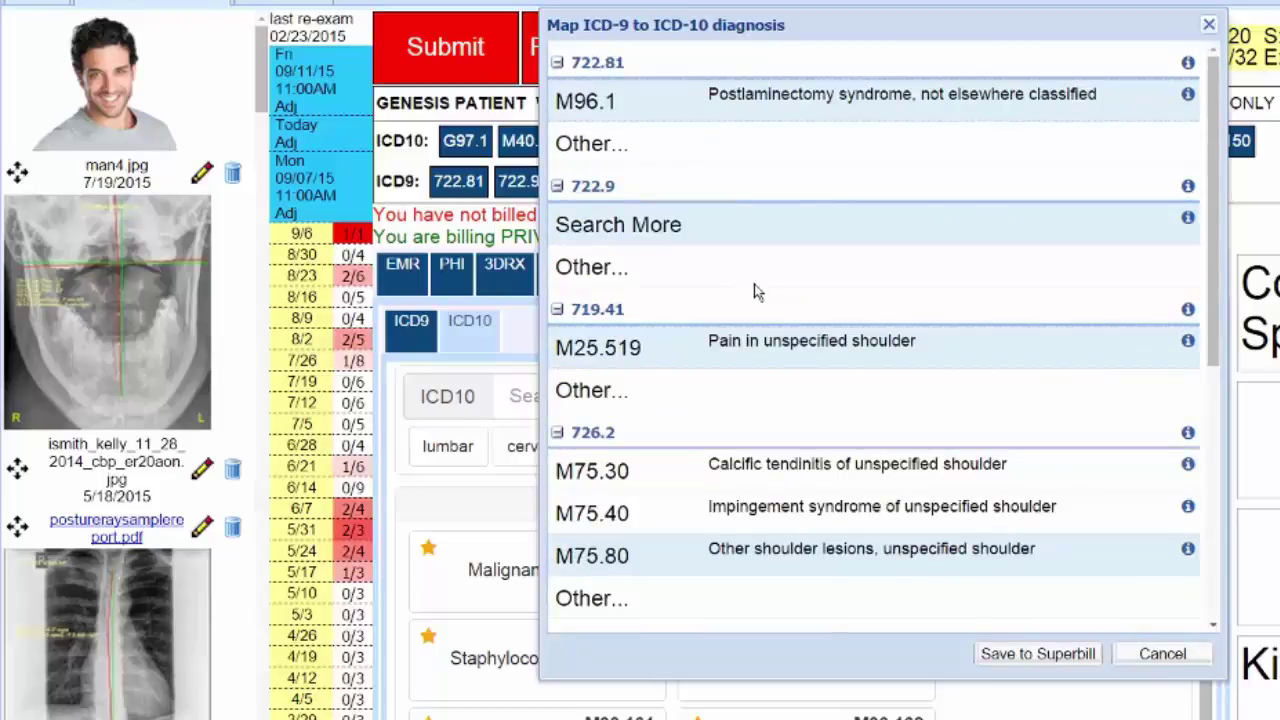
pyautogui.scroll(-5, 766, 389)
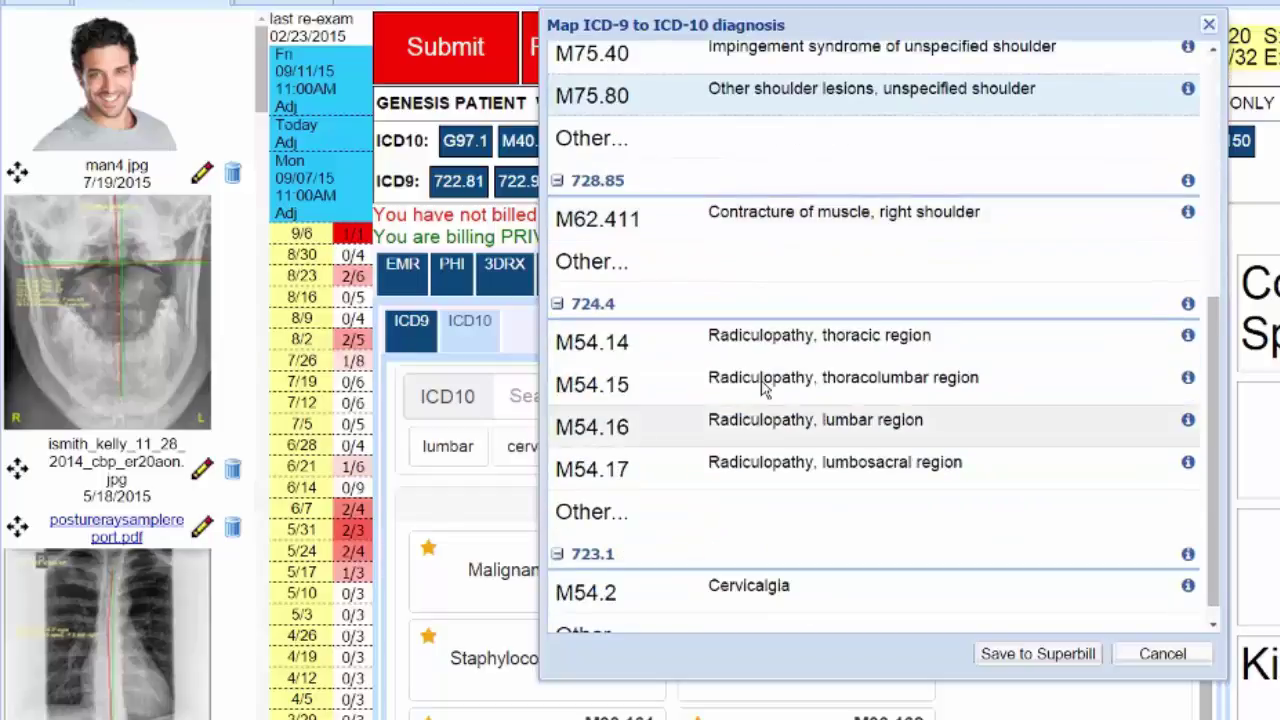
pyautogui.scroll(-1, 763, 386)
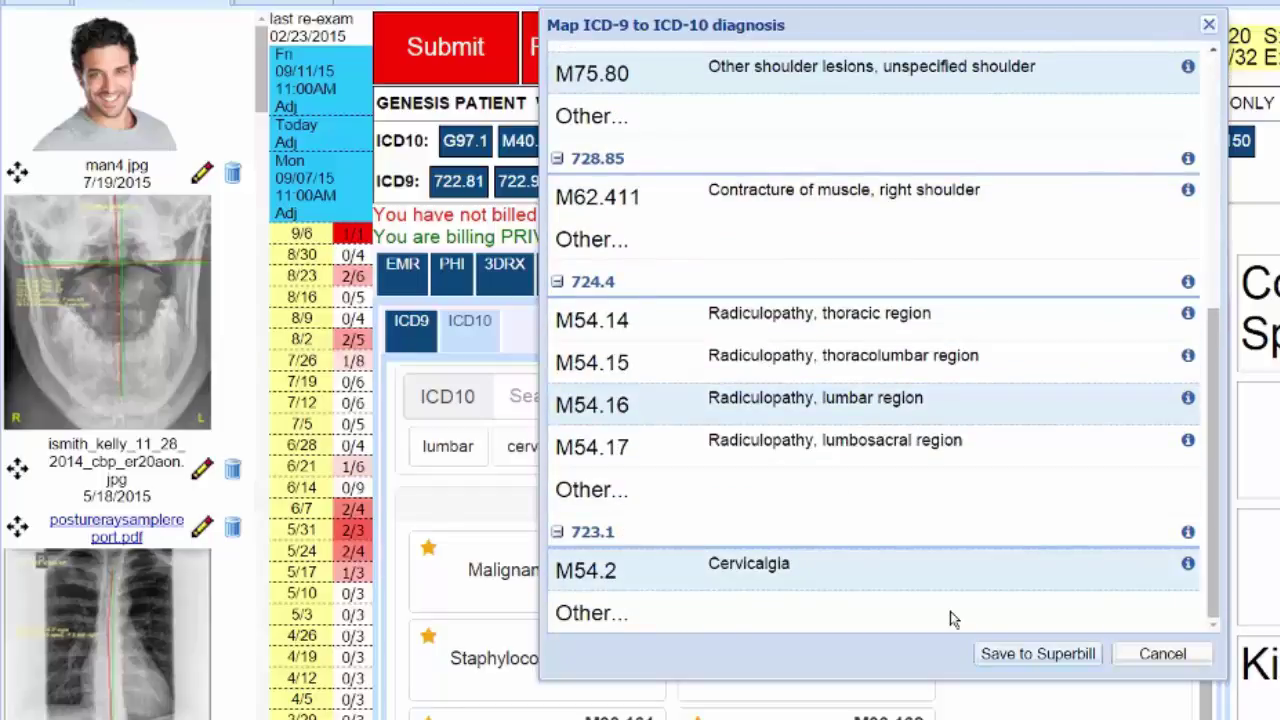
pyautogui.press('Return')
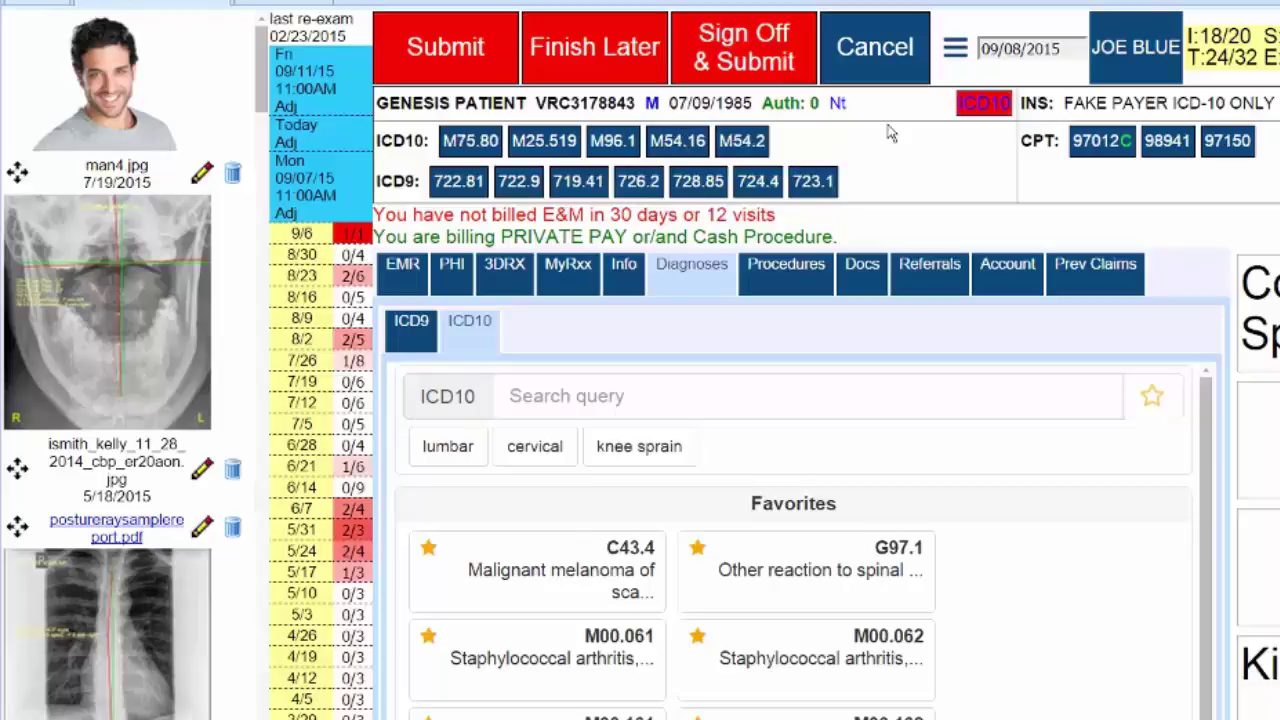
# View the primary and secondary insurance details in the patient's account
pyautogui.moveTo(910, 104)
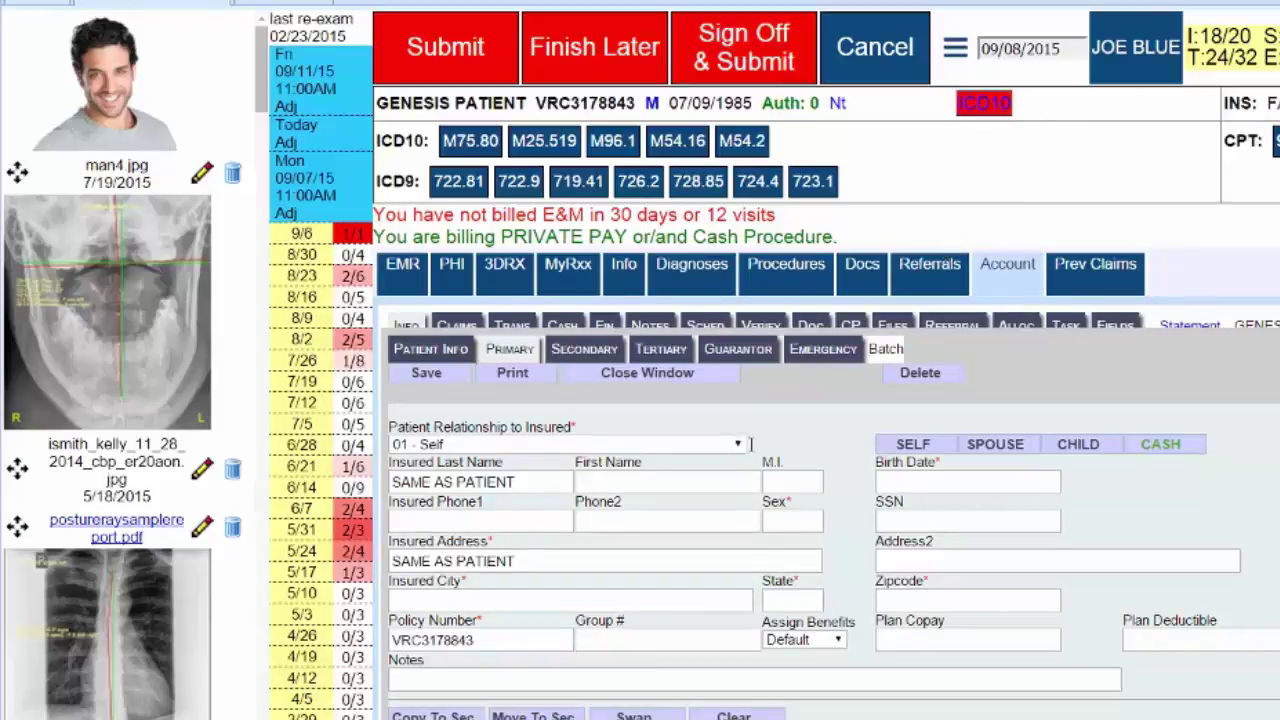
pyautogui.scroll(-2, 537, 320)
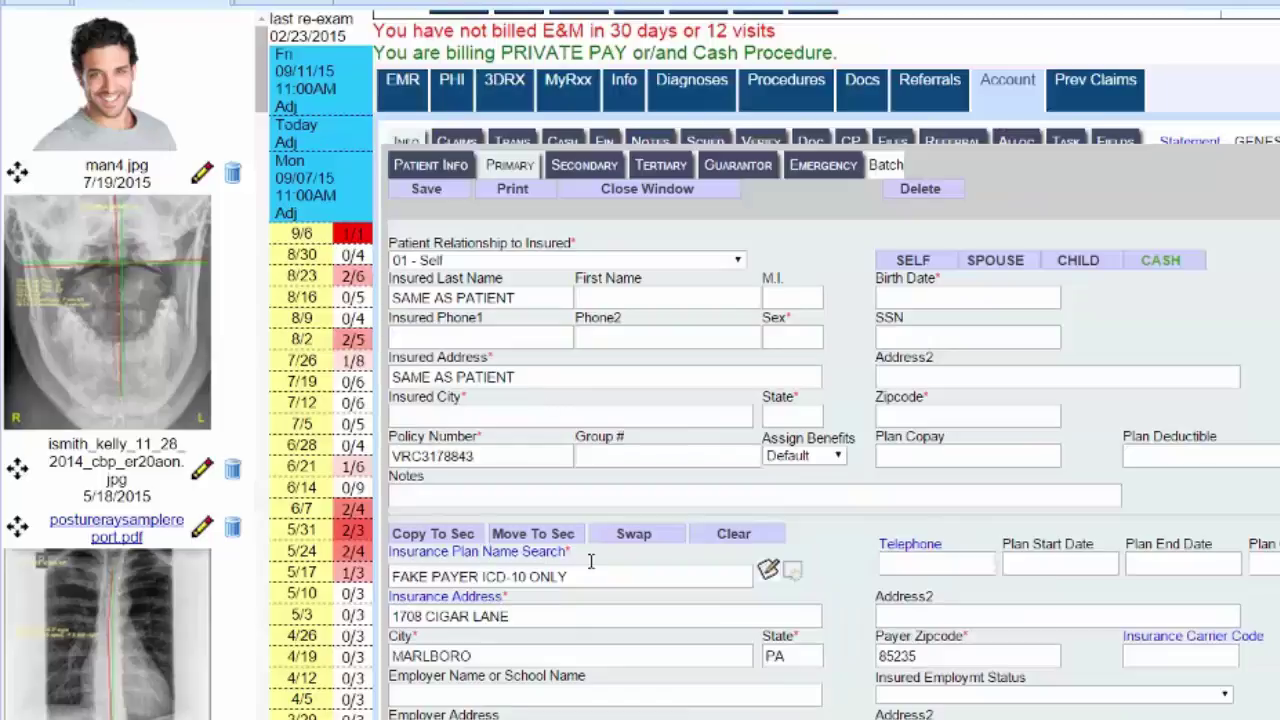
pyautogui.click(580, 165)
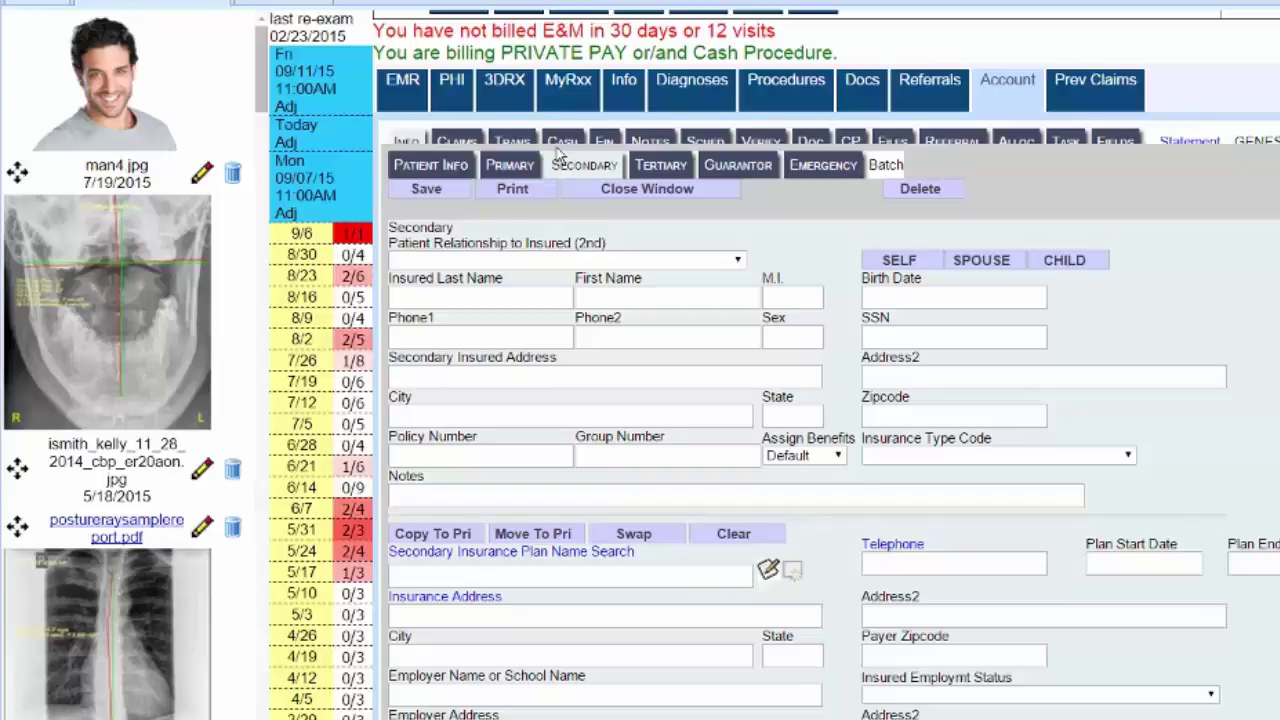
# Return to the visit's EMR note and open its Notes section
pyautogui.click(401, 81)
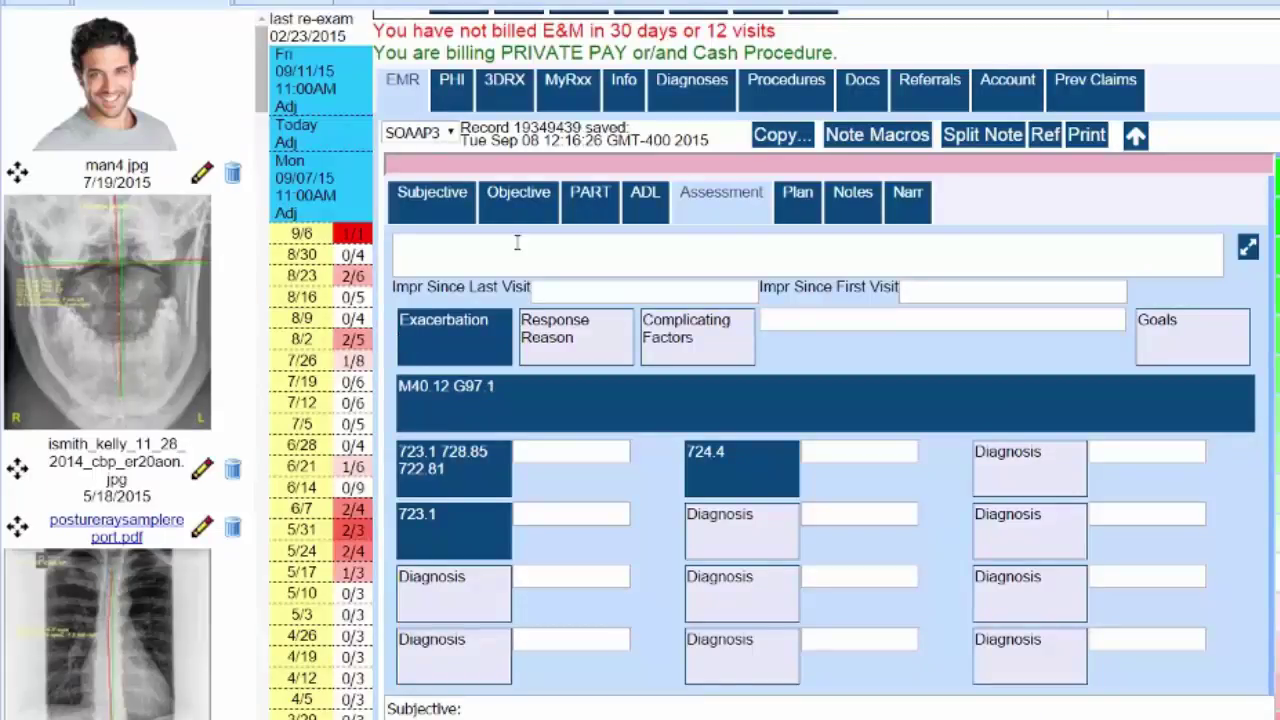
pyautogui.click(853, 192)
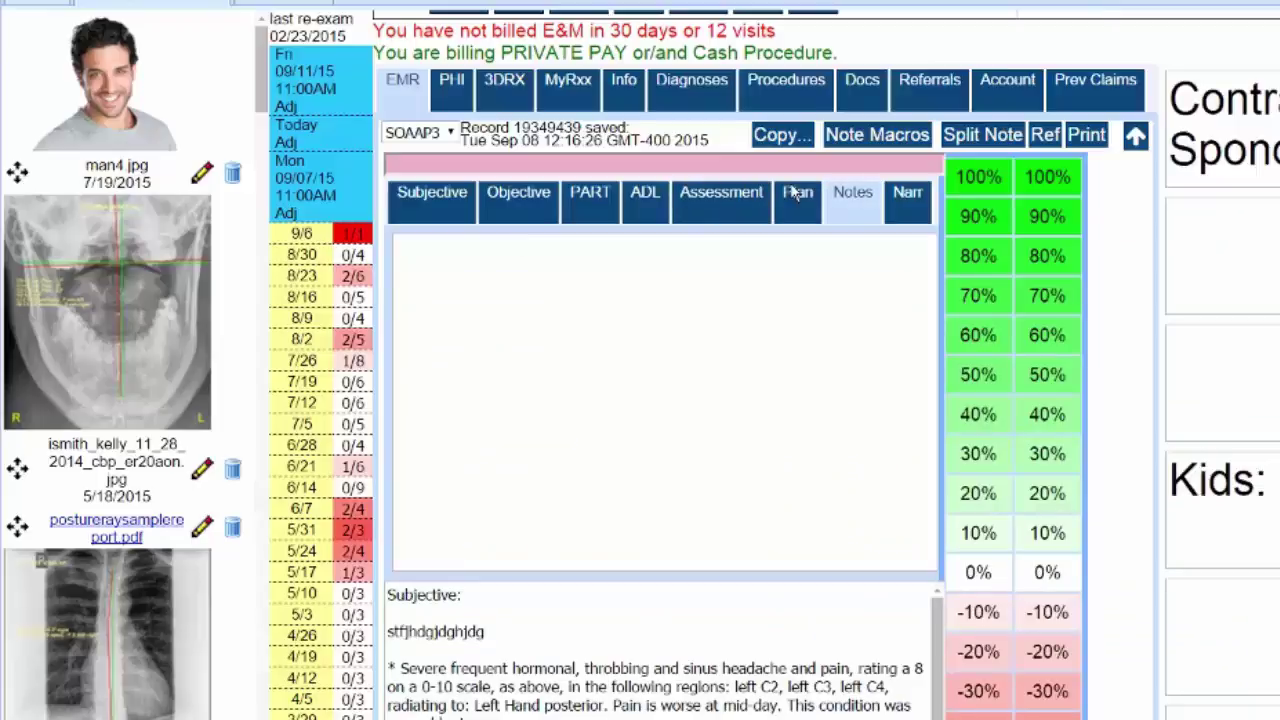
# View the note macros available for the visit's EMR note and close the macro list
pyautogui.click(830, 134)
pyautogui.click(810, 240)
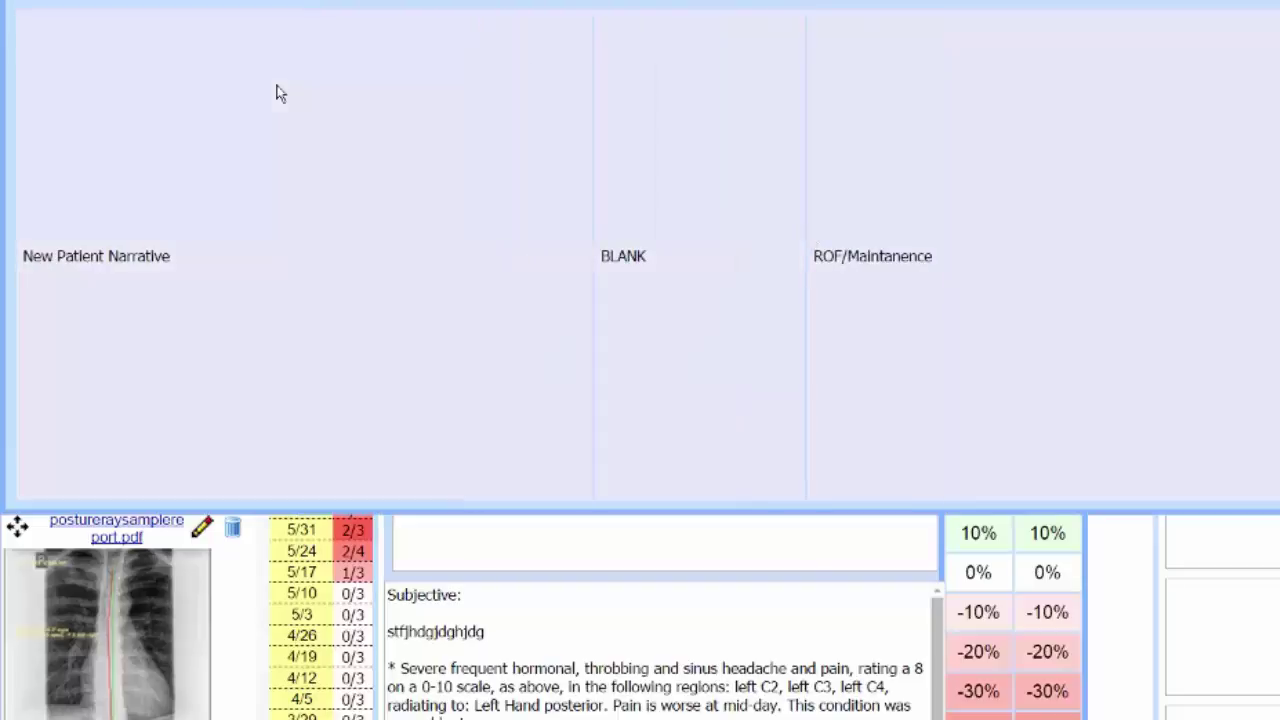
pyautogui.click(280, 93)
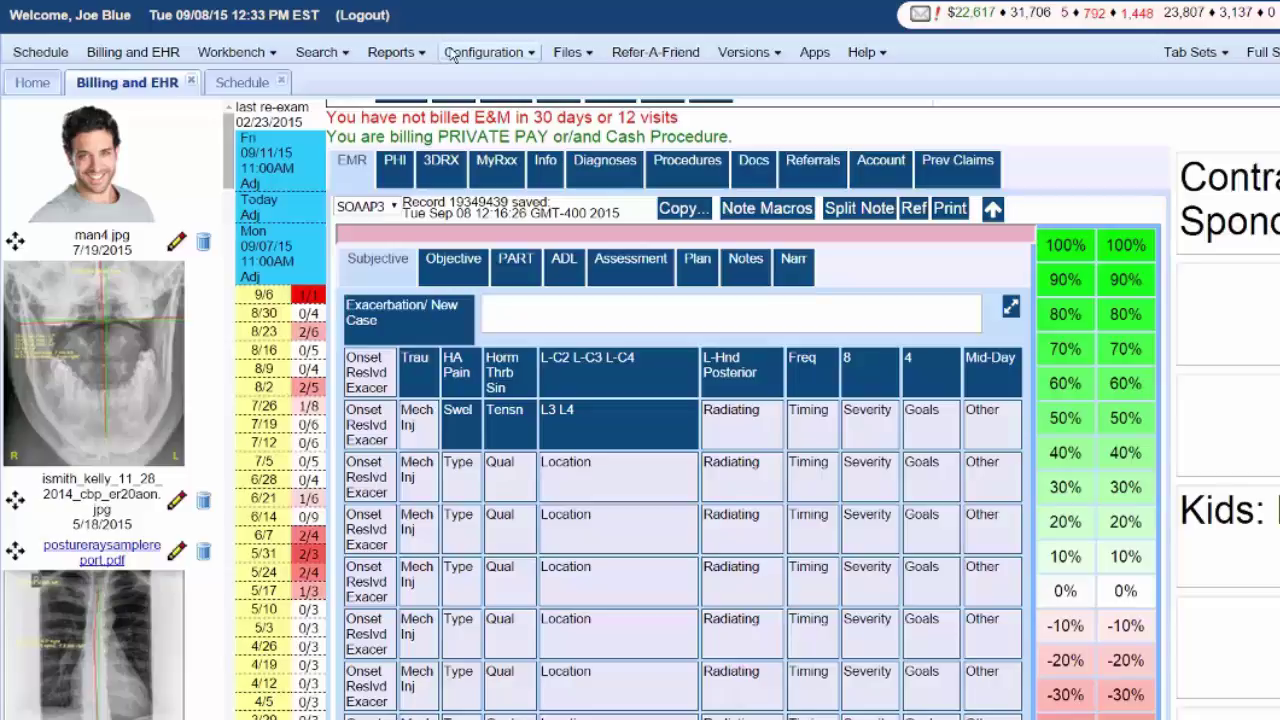
# Open the practice's EMR macro configuration and go to the expire setting of the New Patient macro
pyautogui.click(453, 55)
pyautogui.click(496, 168)
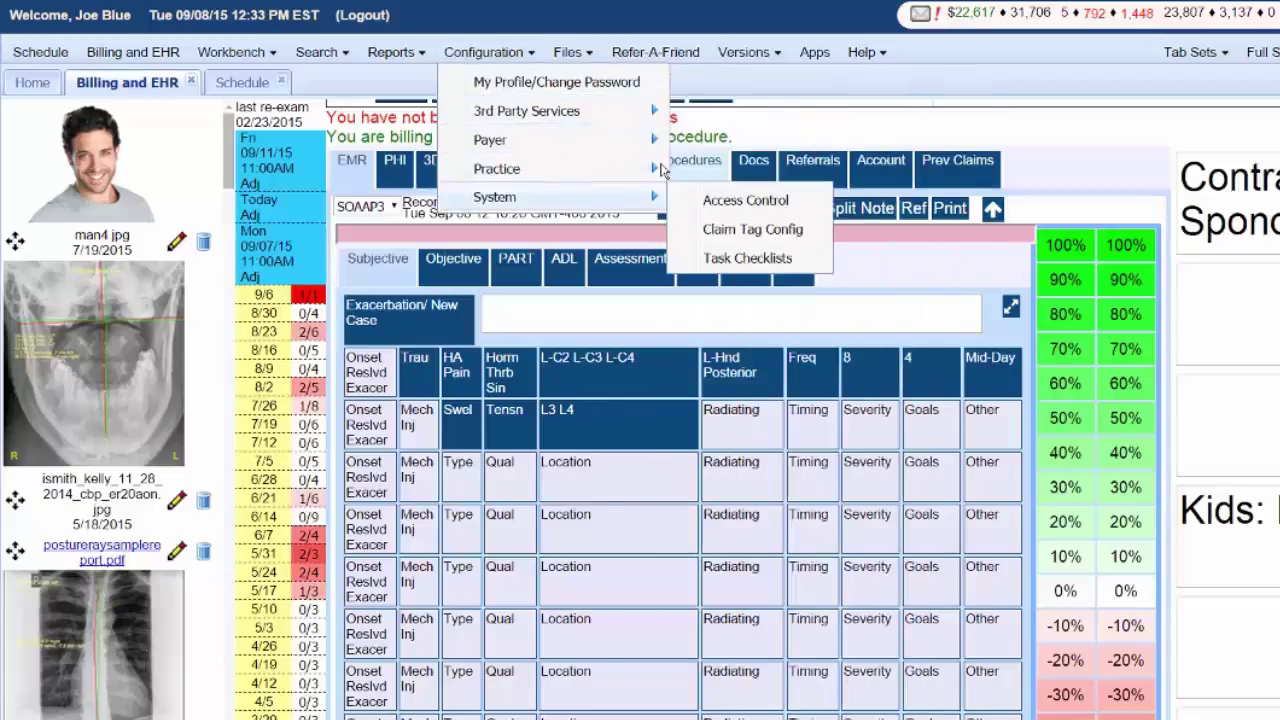
pyautogui.click(670, 177)
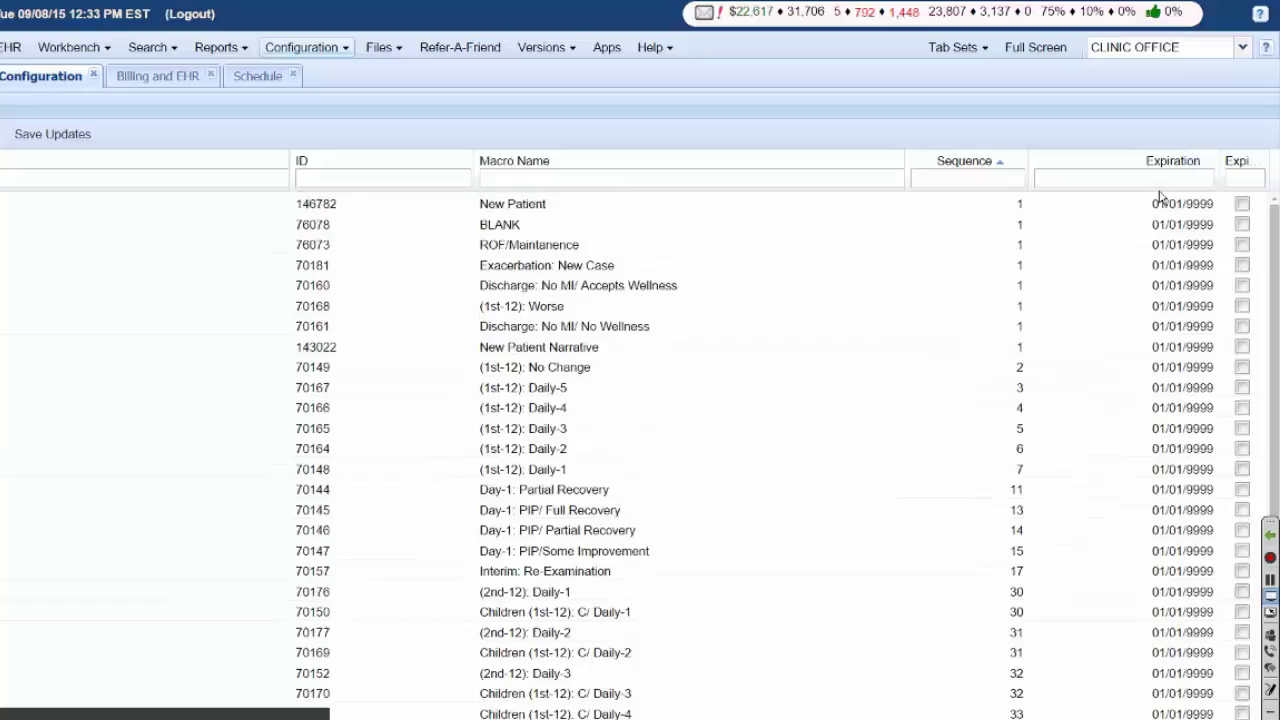
pyautogui.click(1242, 203)
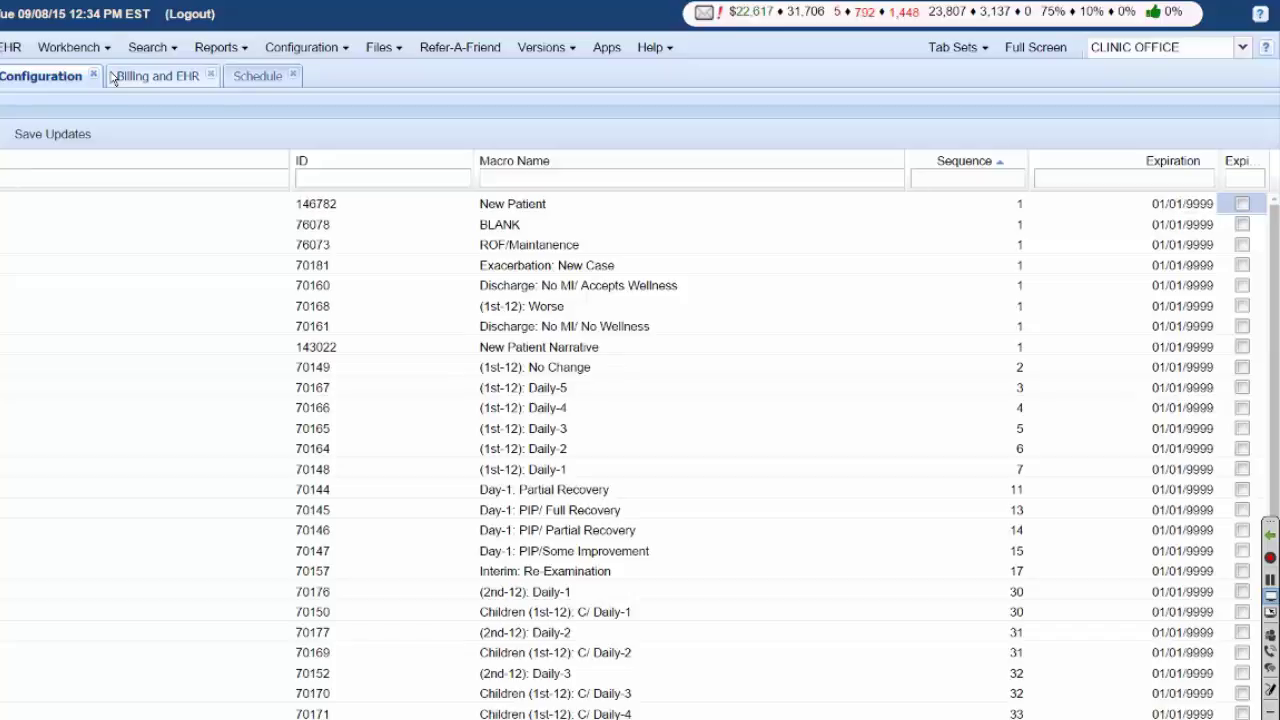
# Return to the visit's EMR note and open the ICD-10 code selector from its Assessment section
pyautogui.click(113, 79)
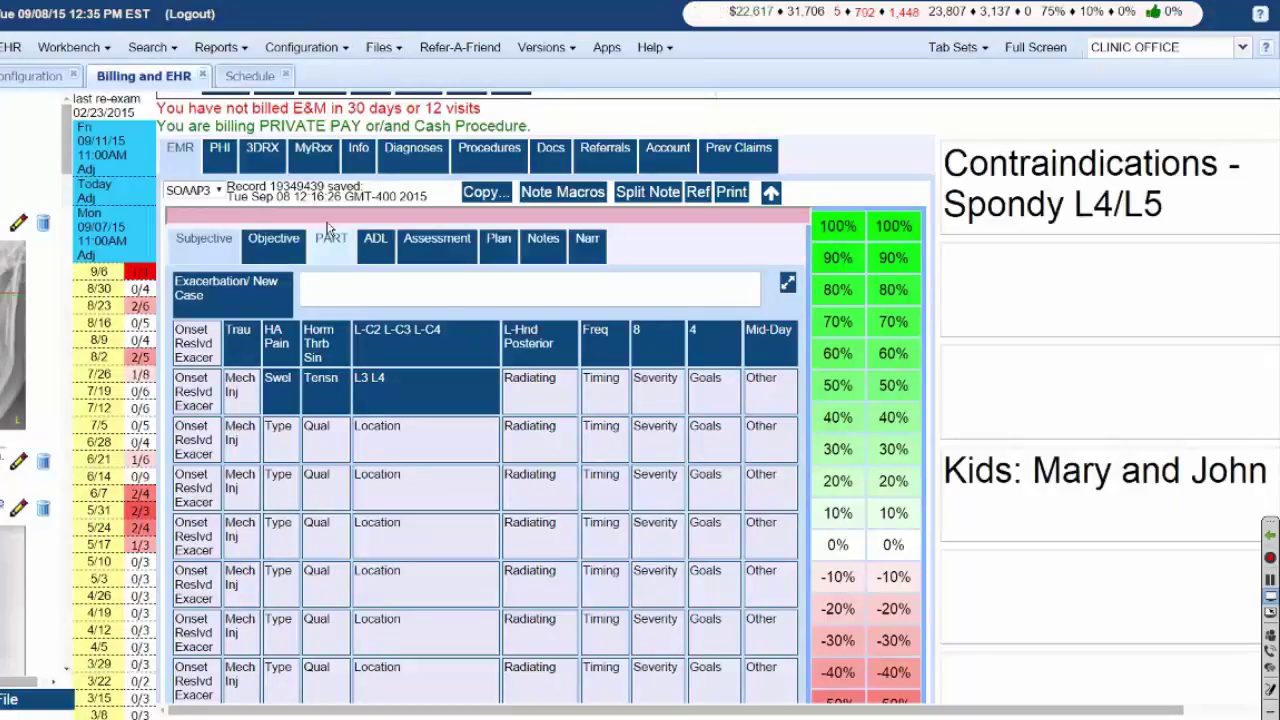
pyautogui.click(436, 240)
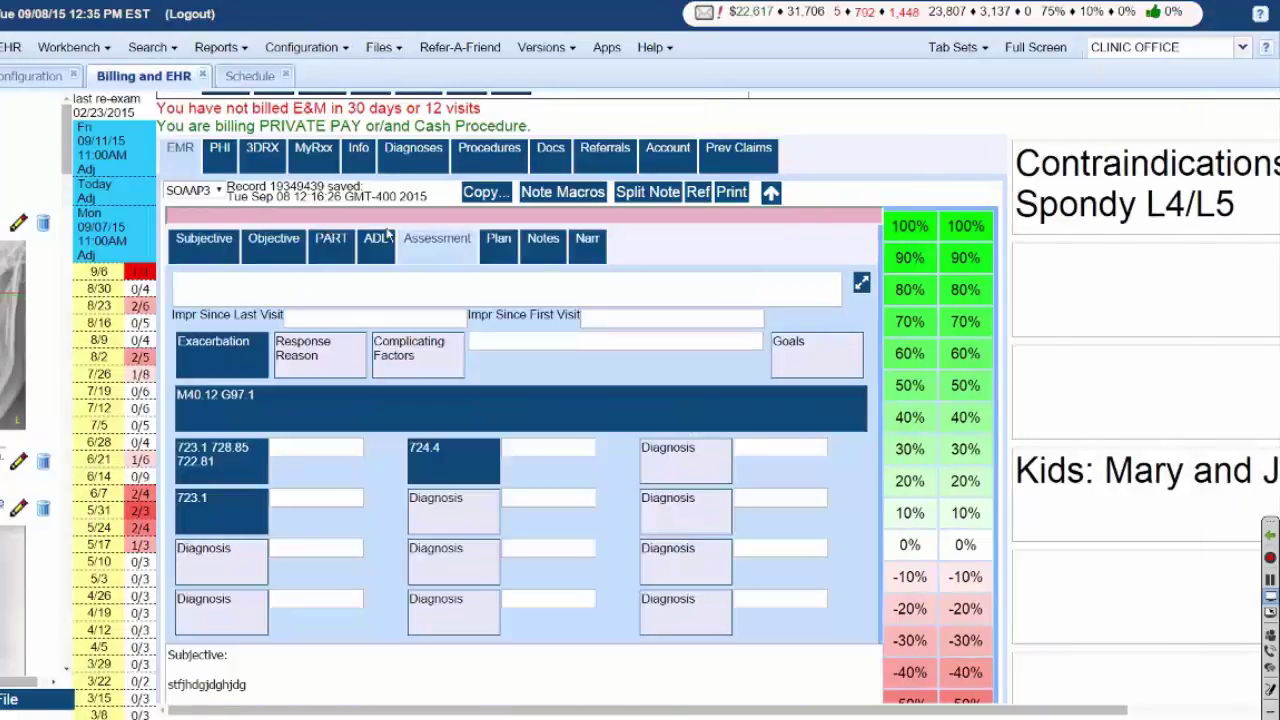
pyautogui.click(386, 236)
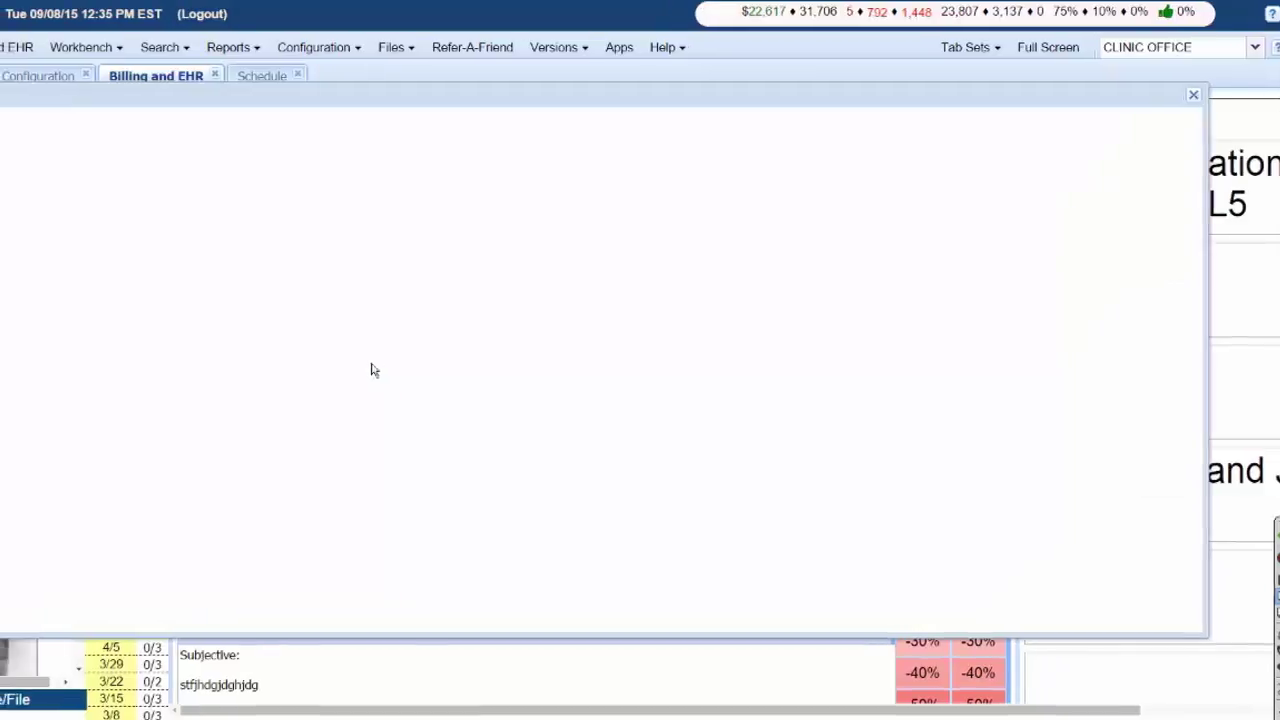
# Run the saved Thoracic search in the ICD-10 selector, expand I74.1, and examine which matching codes are billable
pyautogui.moveTo(378, 258)
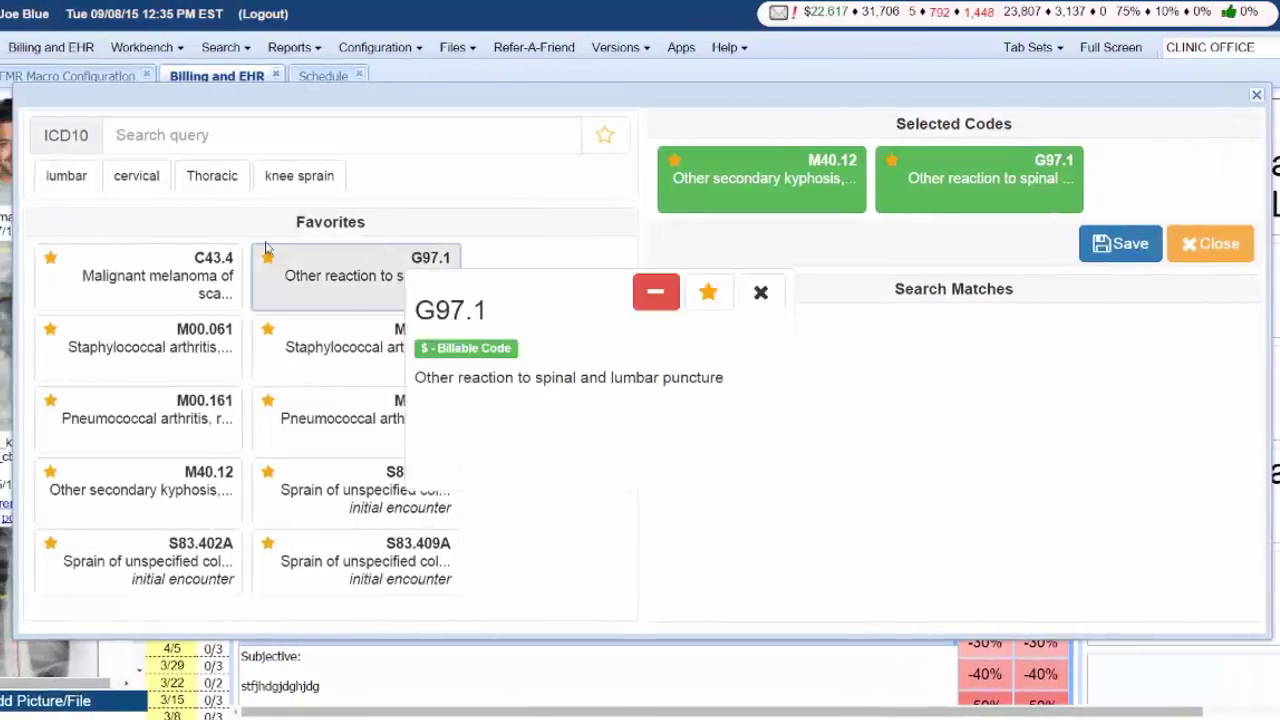
pyautogui.click(213, 172)
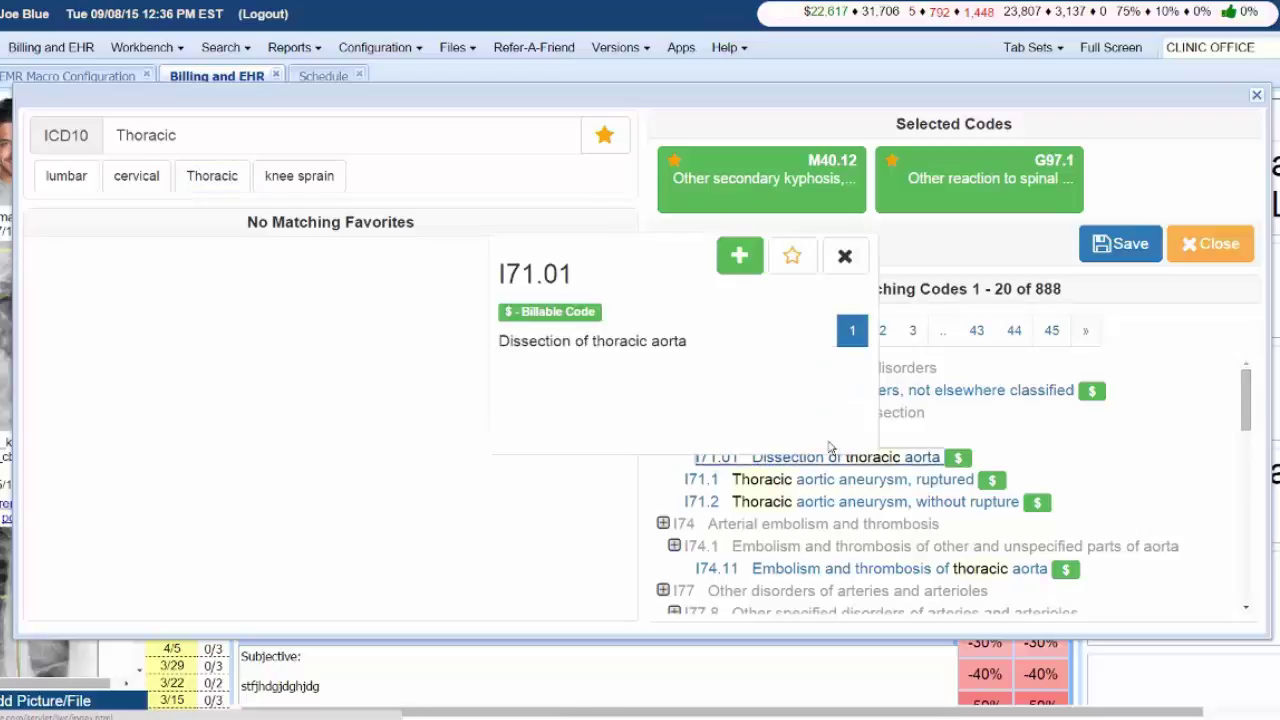
pyautogui.moveTo(829, 501)
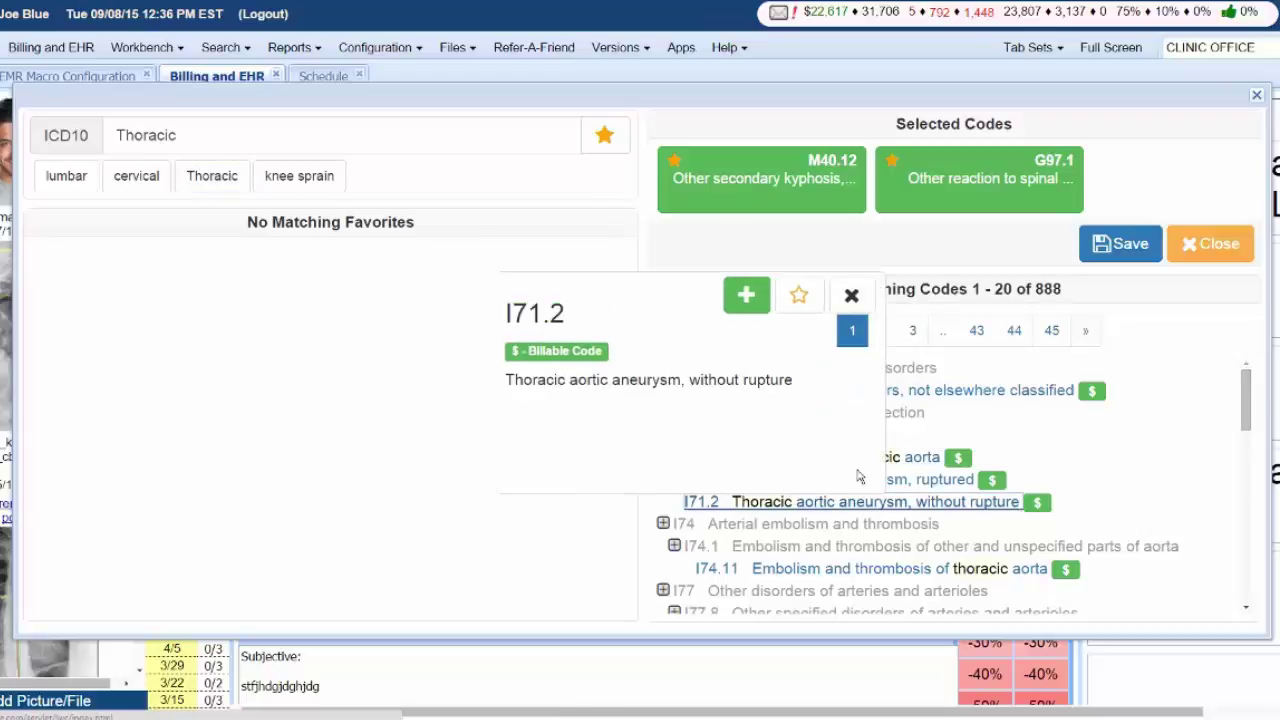
pyautogui.click(674, 545)
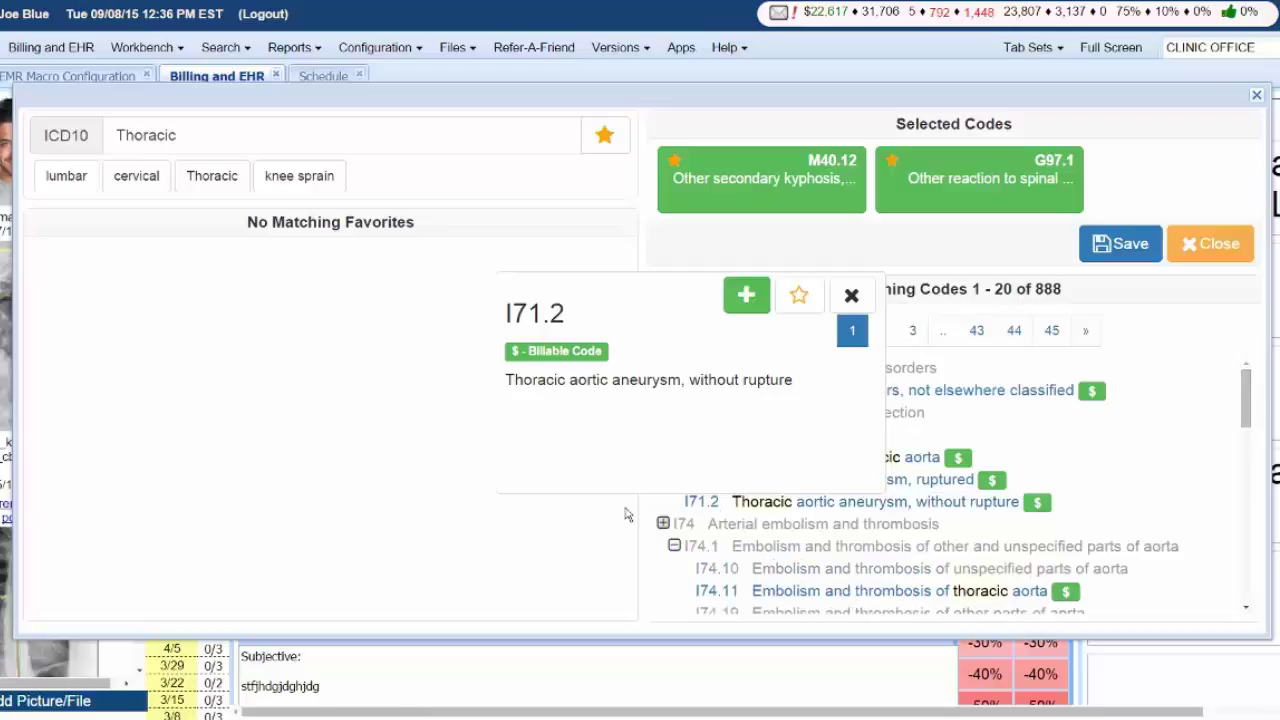
pyautogui.scroll(-3, 933, 469)
pyautogui.scroll(-3, 933, 469)
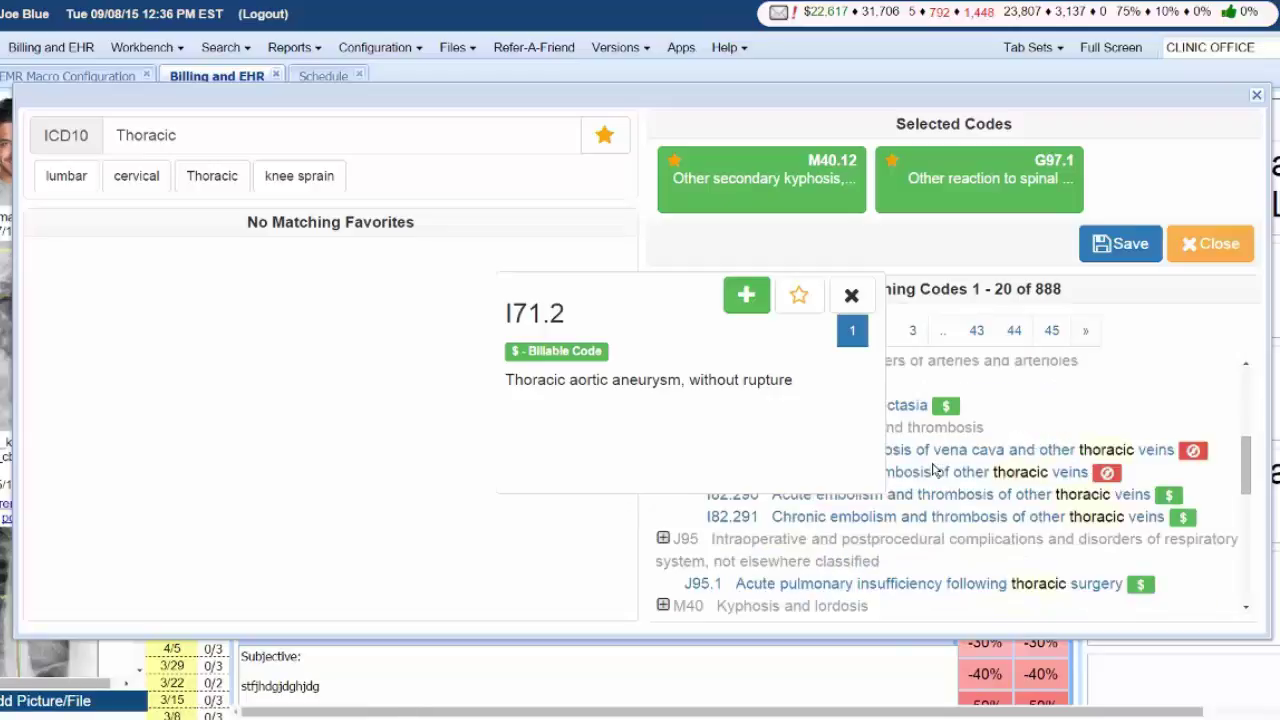
pyautogui.click(851, 295)
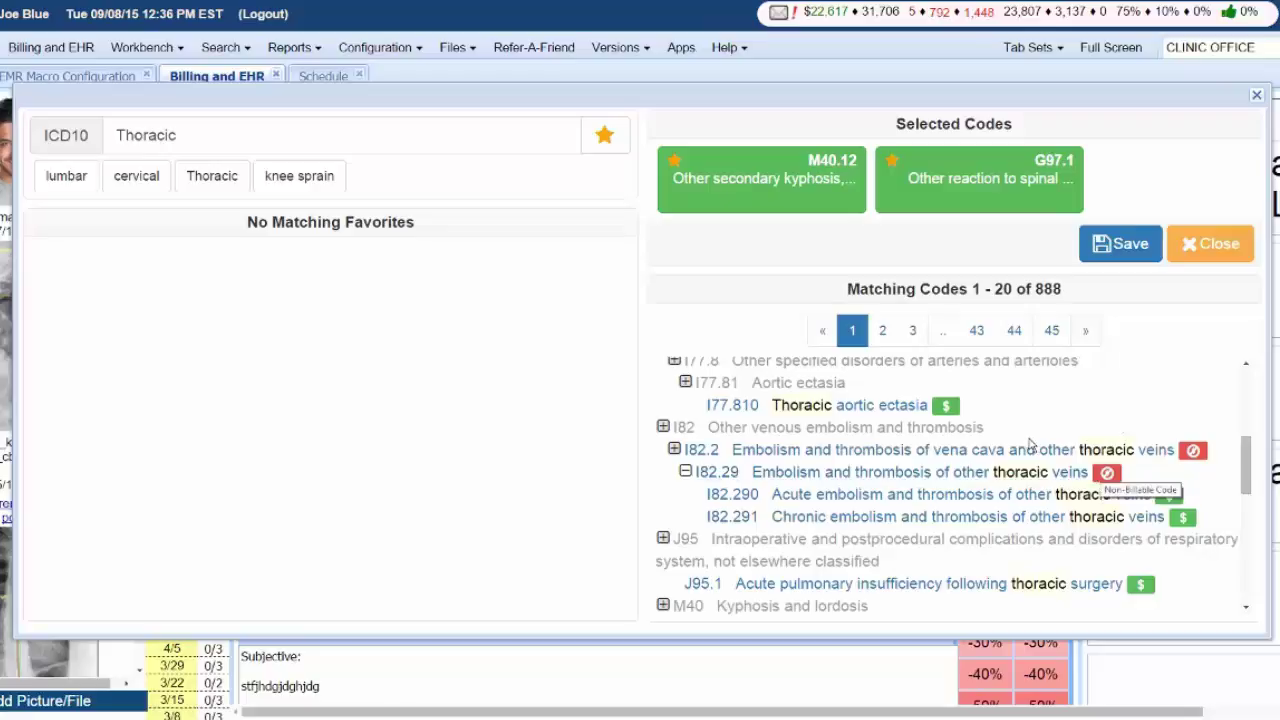
pyautogui.scroll(-1, 1033, 445)
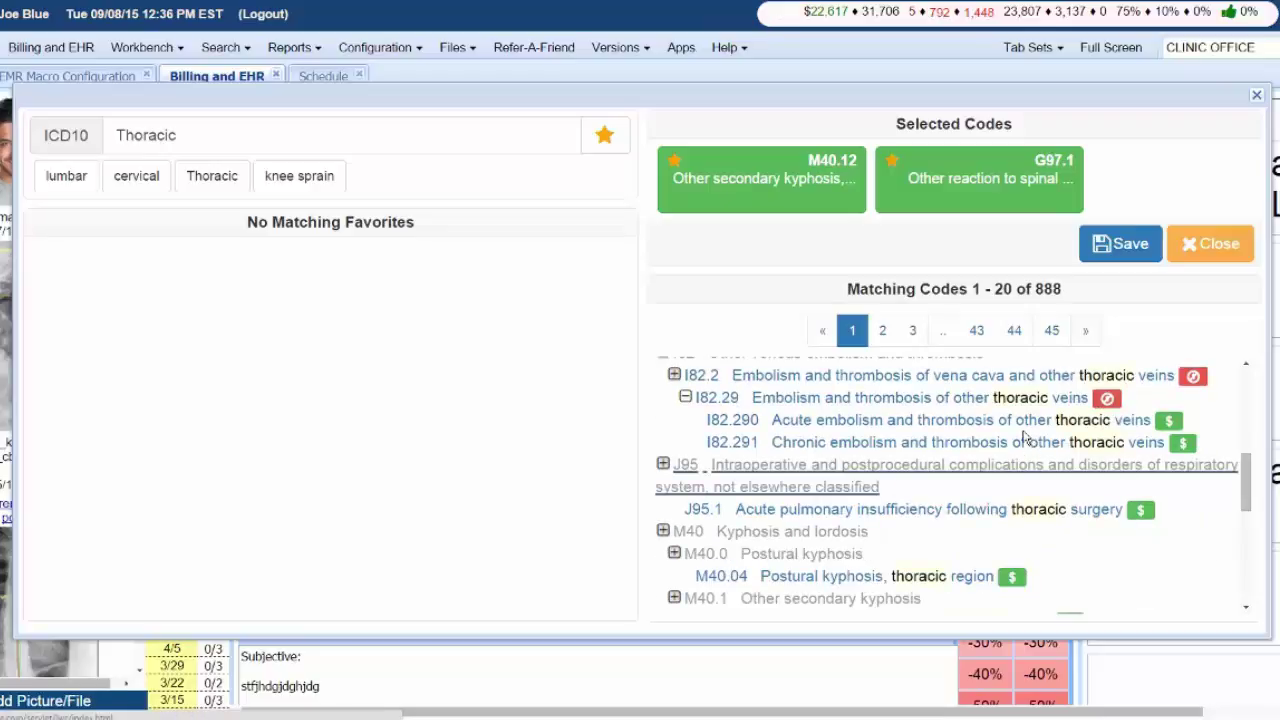